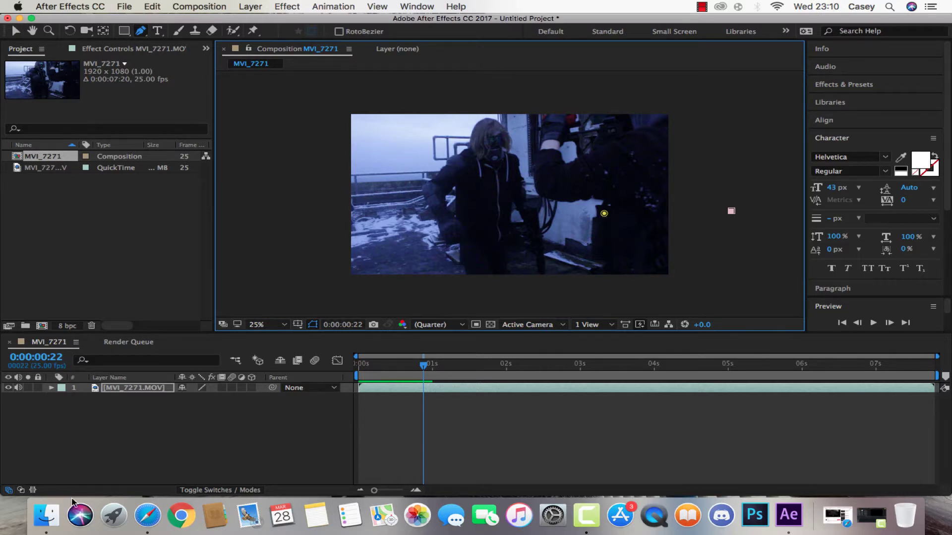
Open the Shockwave VFX folder in Finder and look through its shockwave clips.
left_click(47, 516)
key("super+Up")
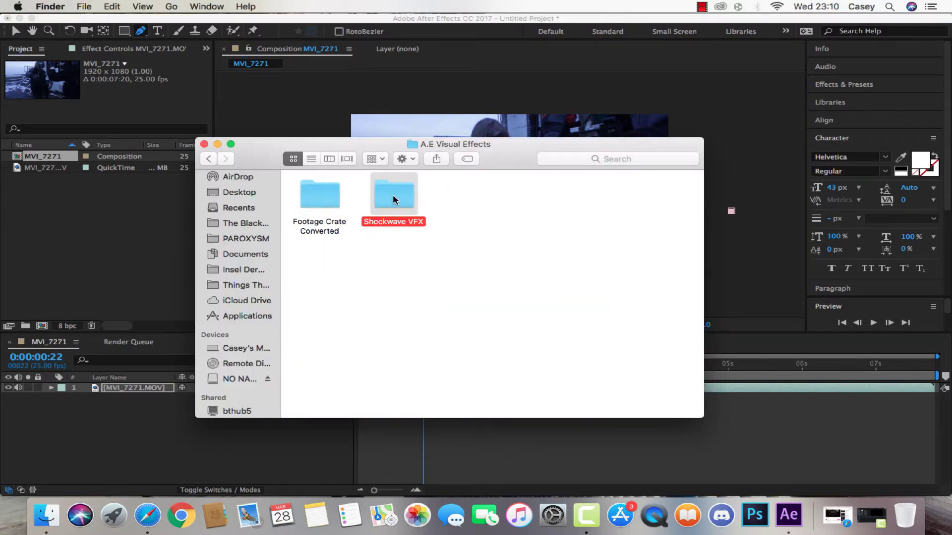
double_click(393, 199)
scroll(393, 200, "down", 3)
scroll(393, 199, "up", 3)
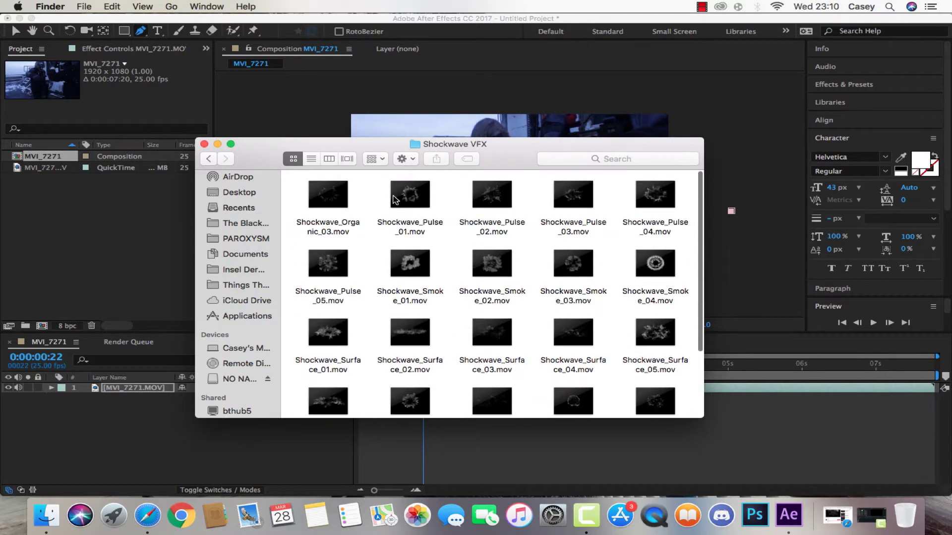
scroll(393, 199, "down", 3)
scroll(394, 200, "up", 3)
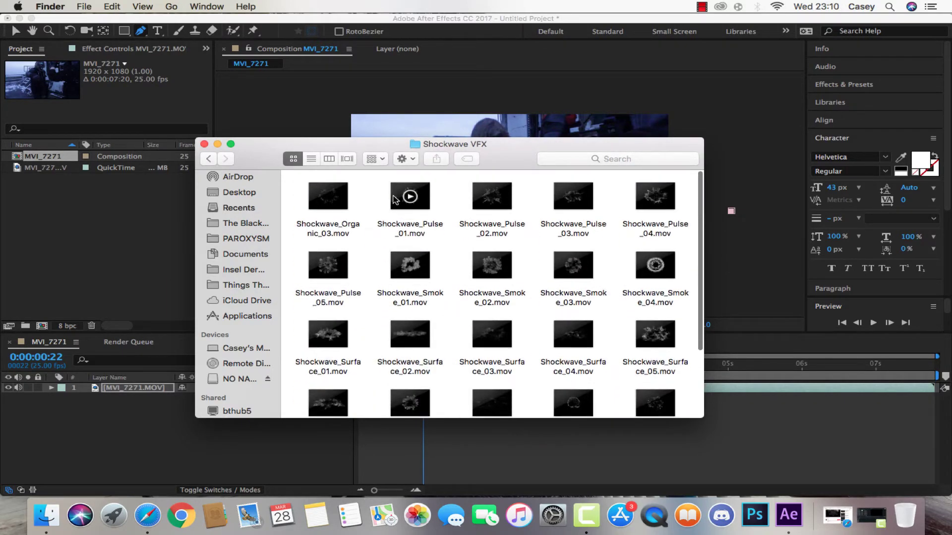
scroll(558, 287, "down", 3)
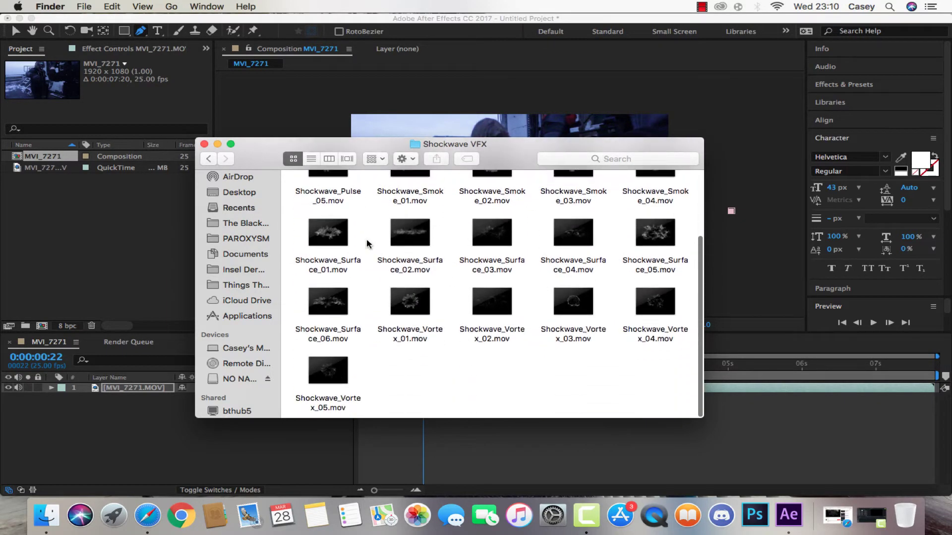
Play Shockwave_Surface_01.mov in QuickTime Player, pause it and close the clip.
double_click(324, 237)
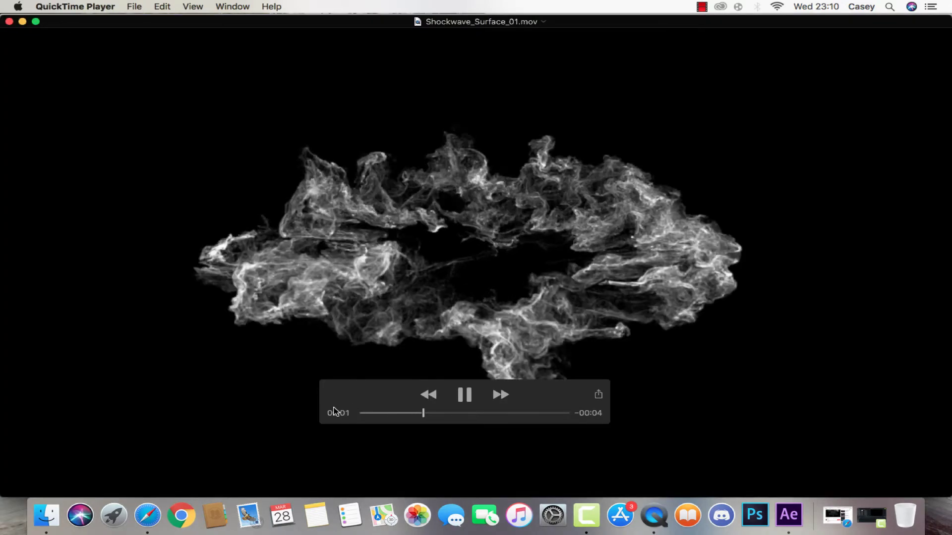
key("space")
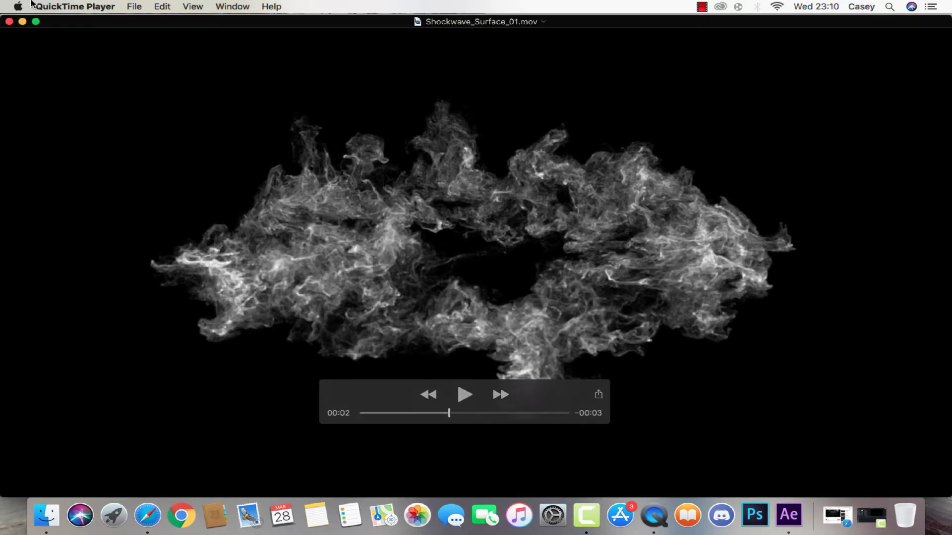
left_click(8, 21)
Look through the Video Copilot product page in Safari, down past the stock media packs and the Shockwave pack.
scroll(503, 303, "up", 5)
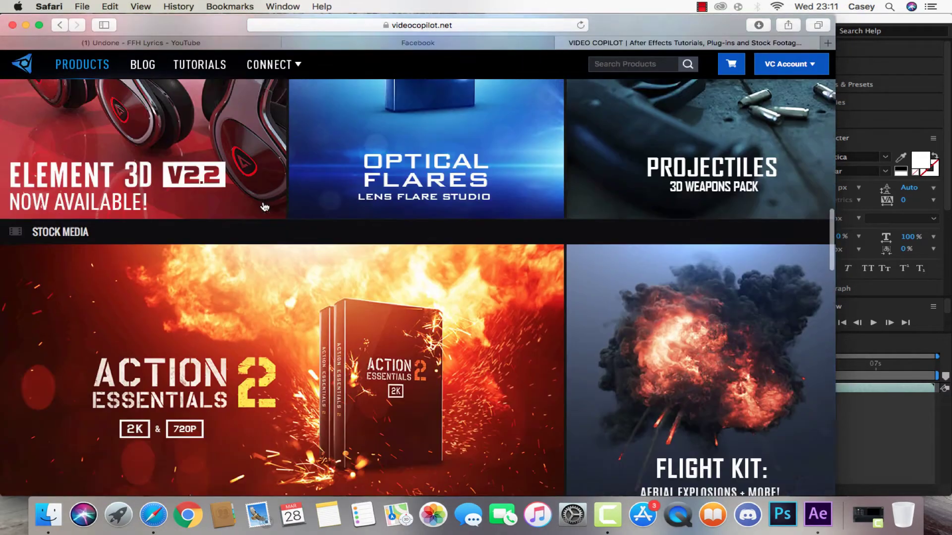
scroll(265, 208, "down", 10)
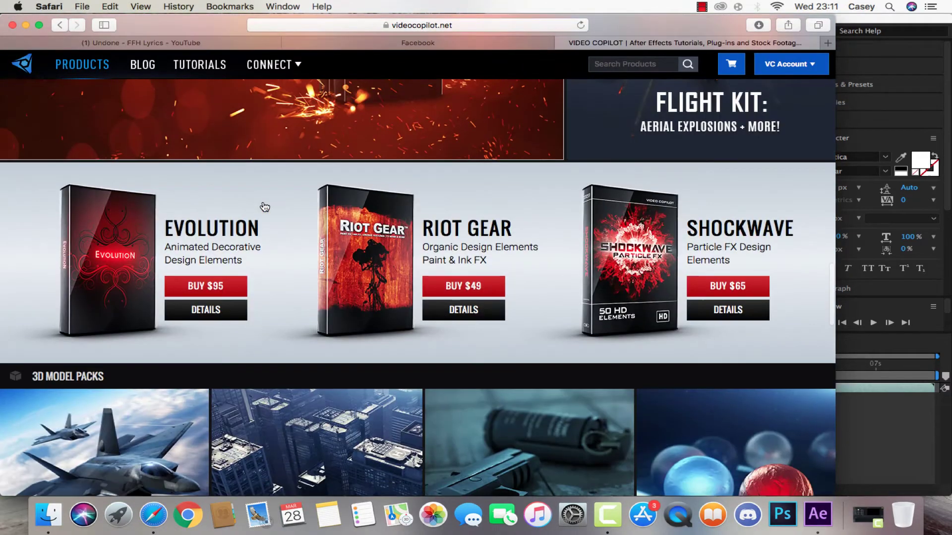
scroll(265, 207, "down", 10)
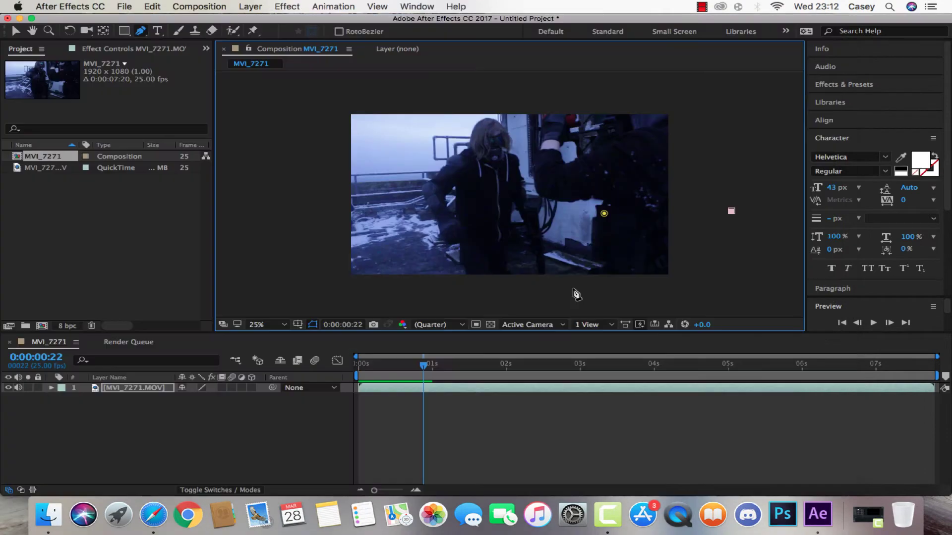
Look over the Shockwave VFX clips in Finder again, go up to the A.E Visual Effects folder and return to After Effects.
left_click(60, 522)
scroll(471, 277, "down", 3)
scroll(471, 277, "up", 4)
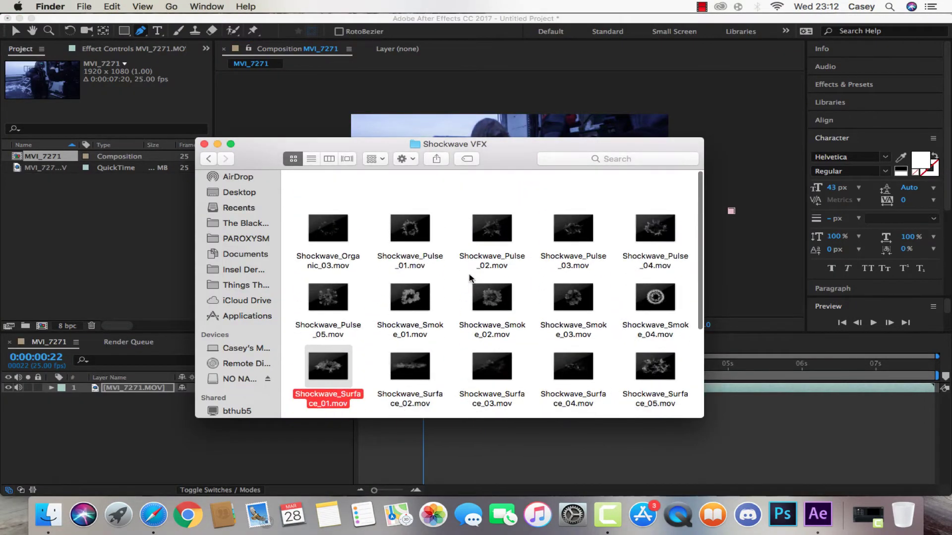
left_click(207, 160)
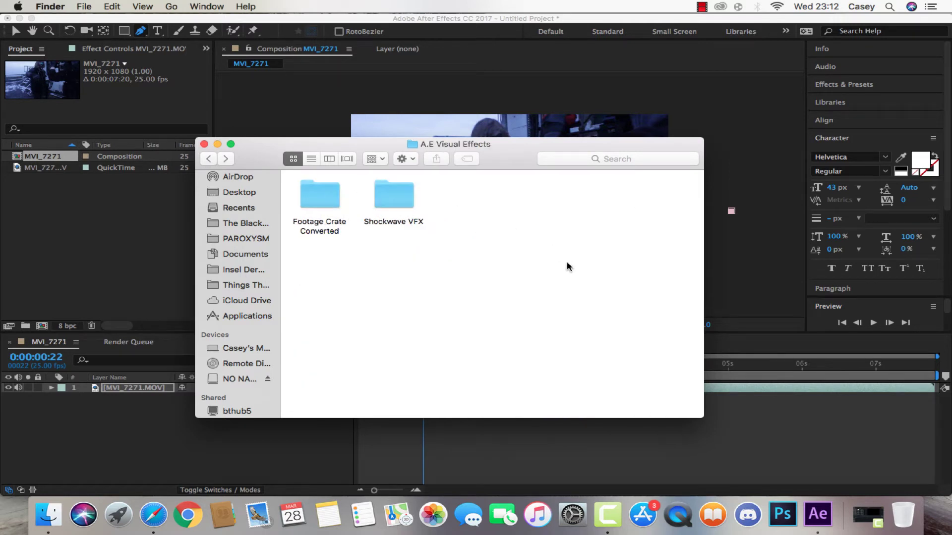
left_click(733, 161)
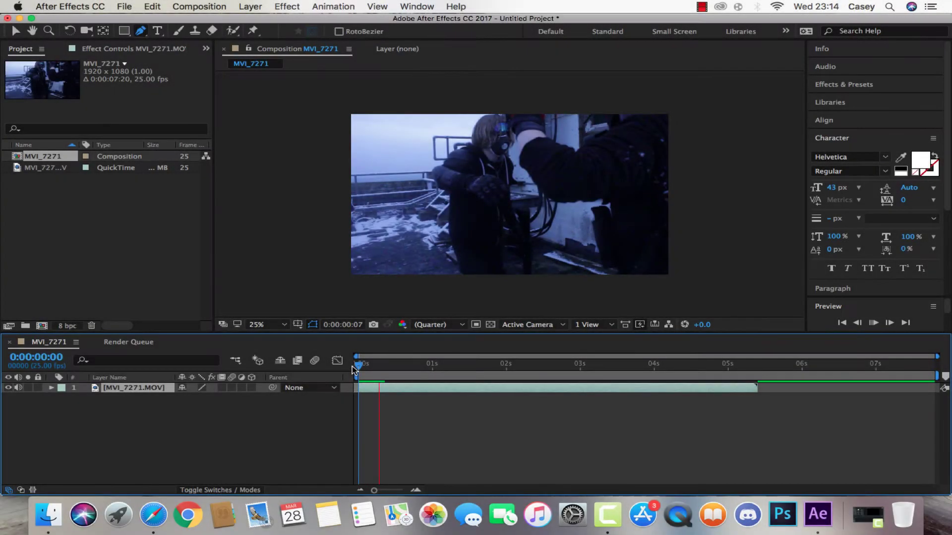
Preview the MVI_7271 composition from its start, stop playback and scrub further into the footage.
key("space")
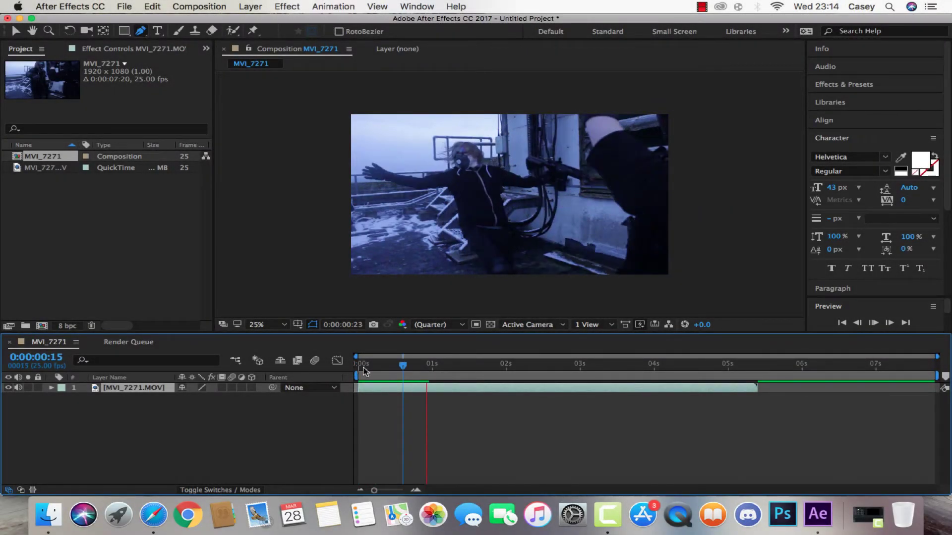
key("space")
left_click_drag(436, 367, 489, 367)
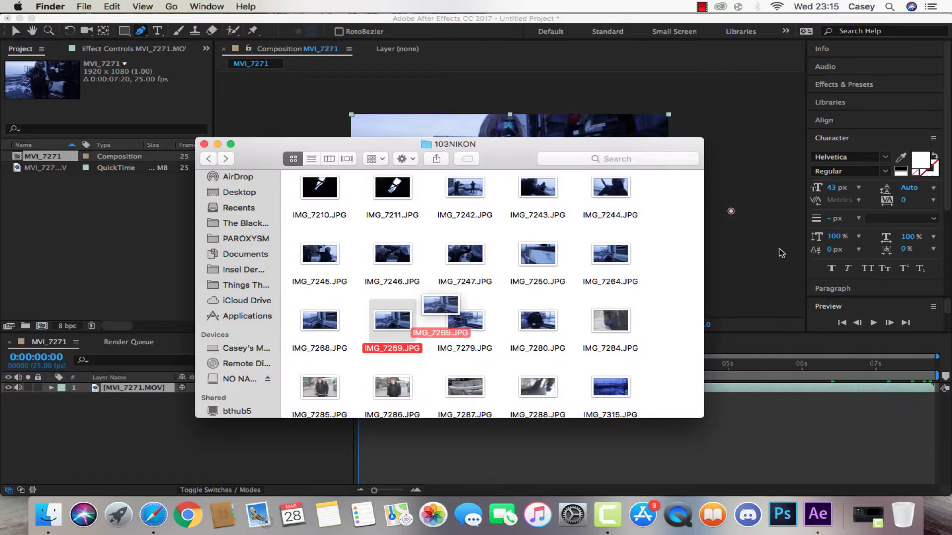
Add IMG_7269.JPG from the 103NIKON folder above the footage layer and toggle its visibility to compare the two.
left_click_drag(441, 307, 758, 255)
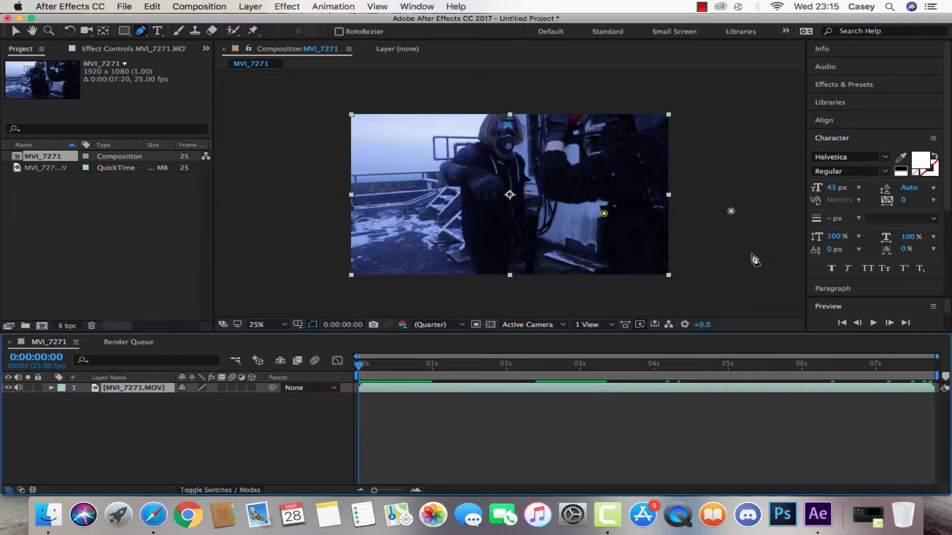
left_click_drag(754, 258, 497, 268)
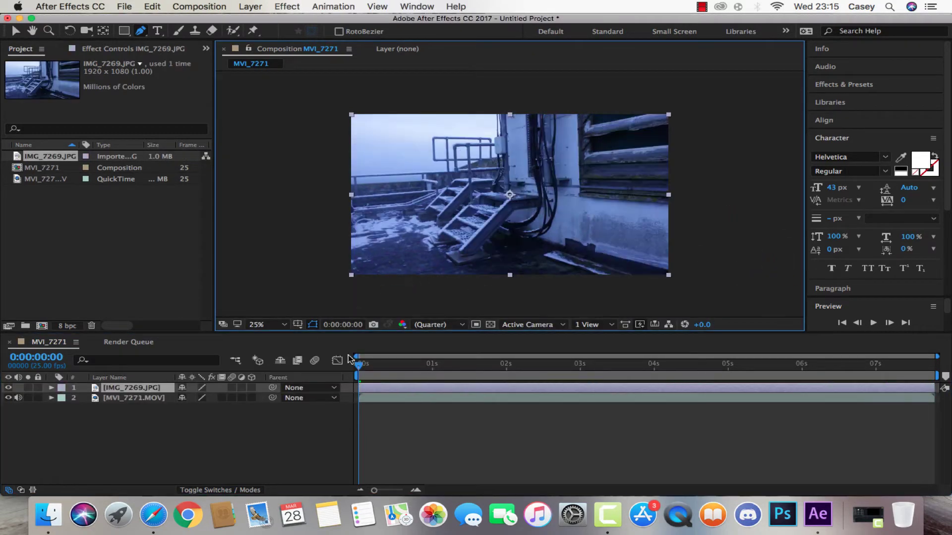
left_click(8, 388)
left_click(8, 388)
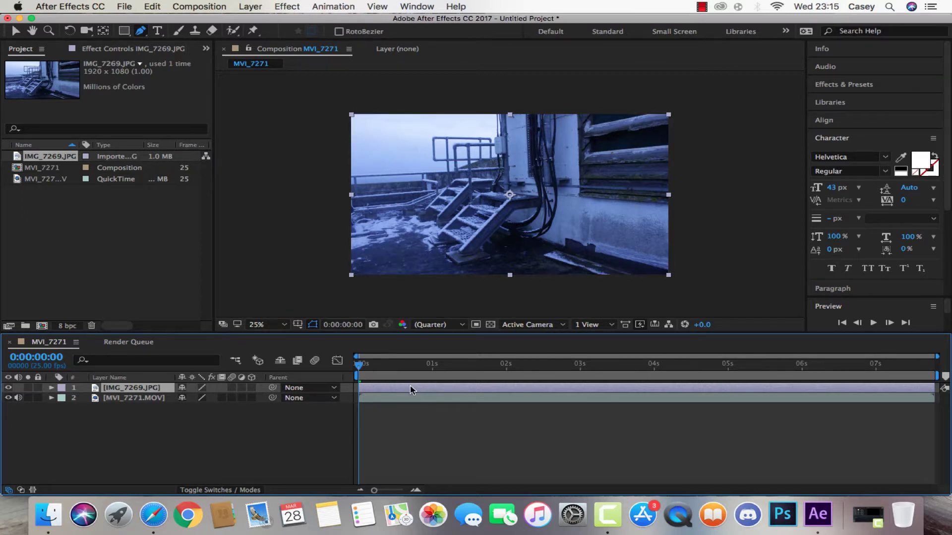
Shift the IMG_7269.JPG layer to start at about 3:08 and move the current time to 3:09.
left_click_drag(413, 390, 619, 391)
left_click_drag(532, 367, 541, 366)
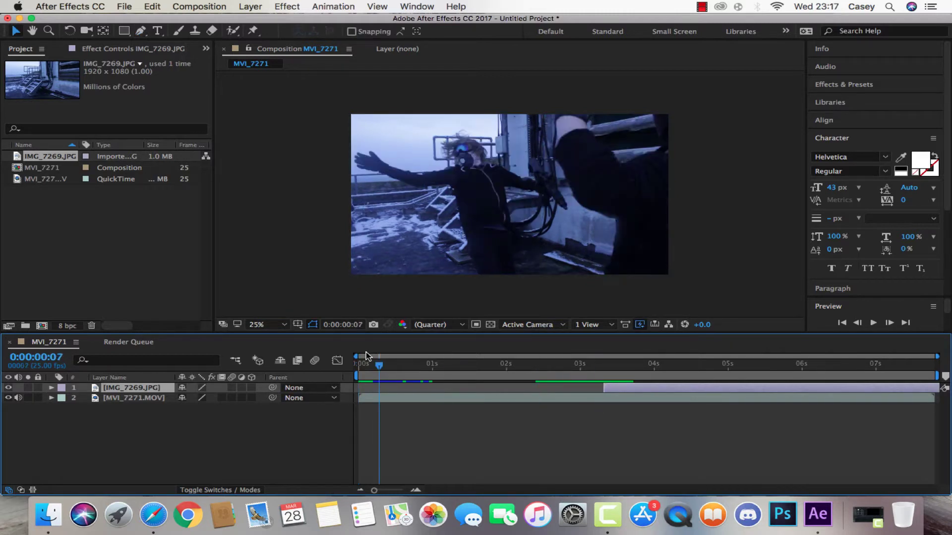
left_click_drag(378, 365, 367, 355)
left_click(601, 369)
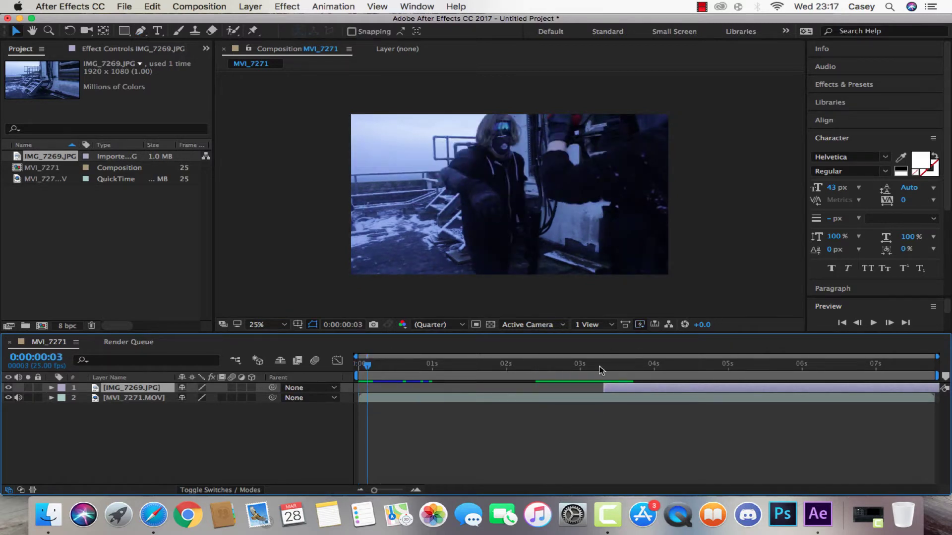
left_click_drag(601, 371, 608, 372)
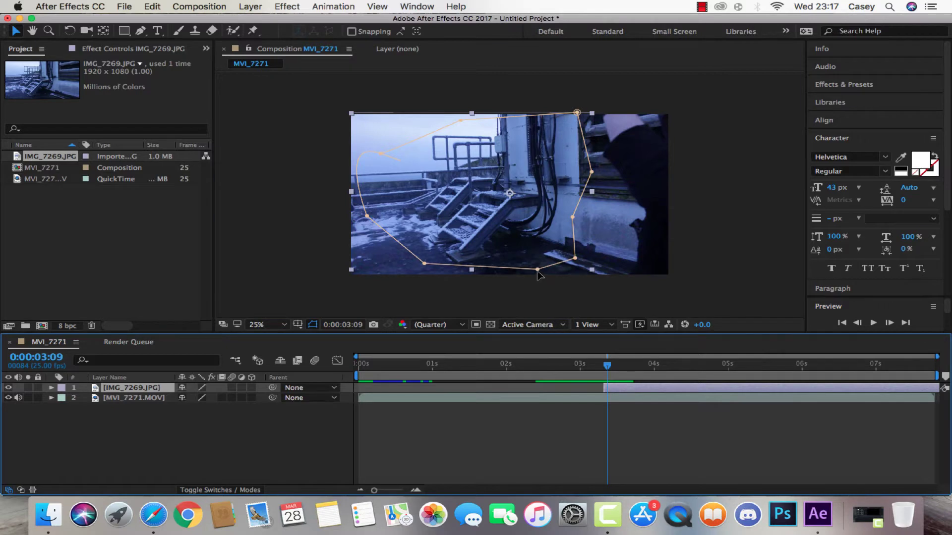
Reshape the IMG_7269.JPG mask by moving its lower and left points outside the frame edges.
left_click_drag(539, 270, 538, 289)
left_click_drag(425, 266, 403, 290)
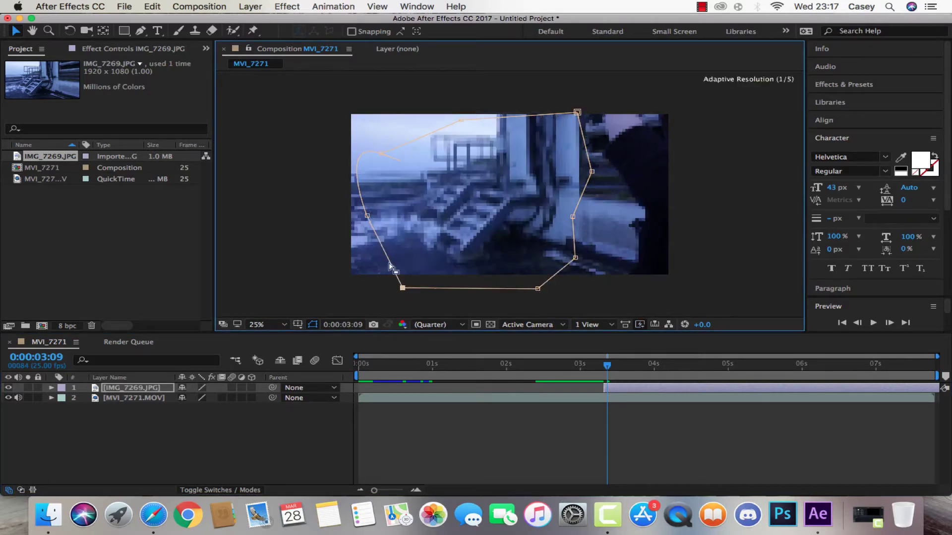
left_click_drag(380, 153, 337, 137)
left_click_drag(367, 216, 329, 216)
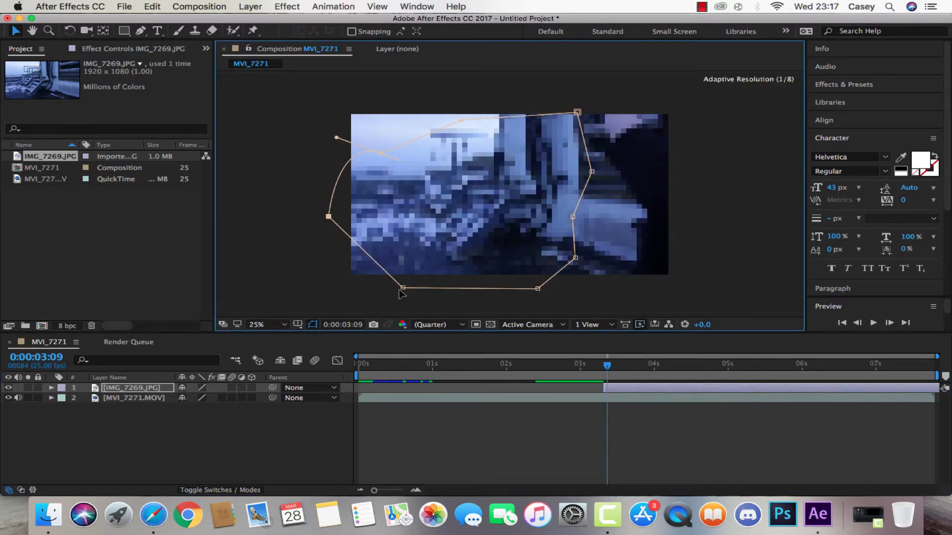
left_click_drag(401, 290, 336, 287)
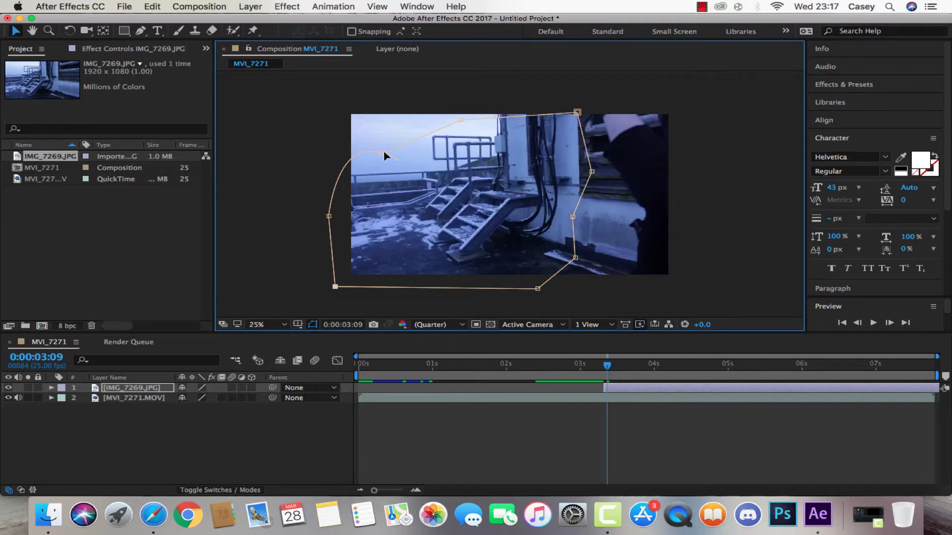
left_click_drag(382, 152, 423, 170)
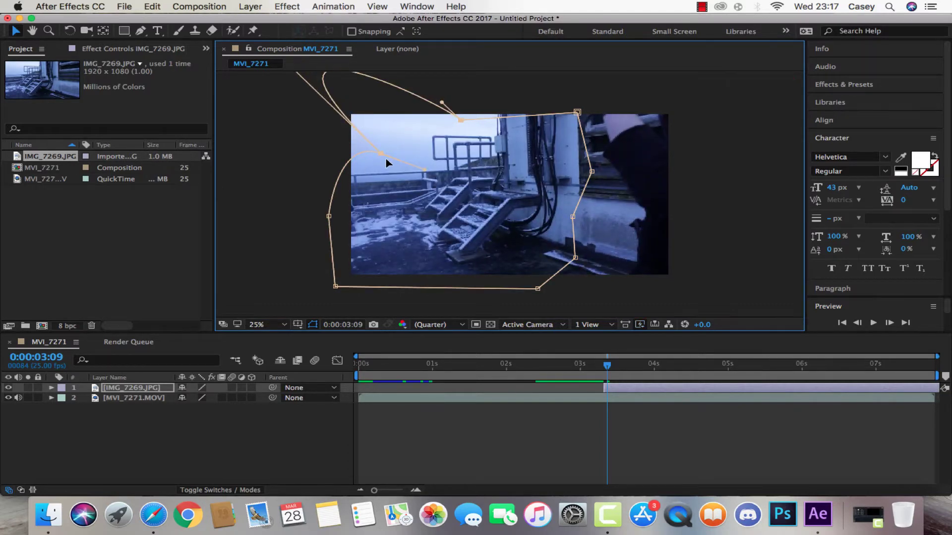
key("super+z")
key("super+z")
key("super+z")
Duplicate the MVI_7271.MOV layer and trim the copy's start to 3:08.
left_click(565, 367)
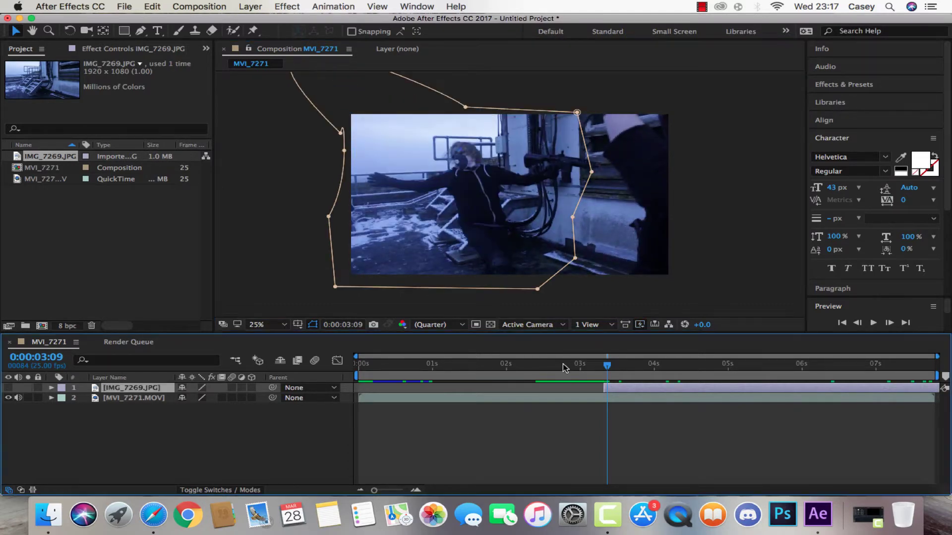
left_click_drag(562, 367, 604, 369)
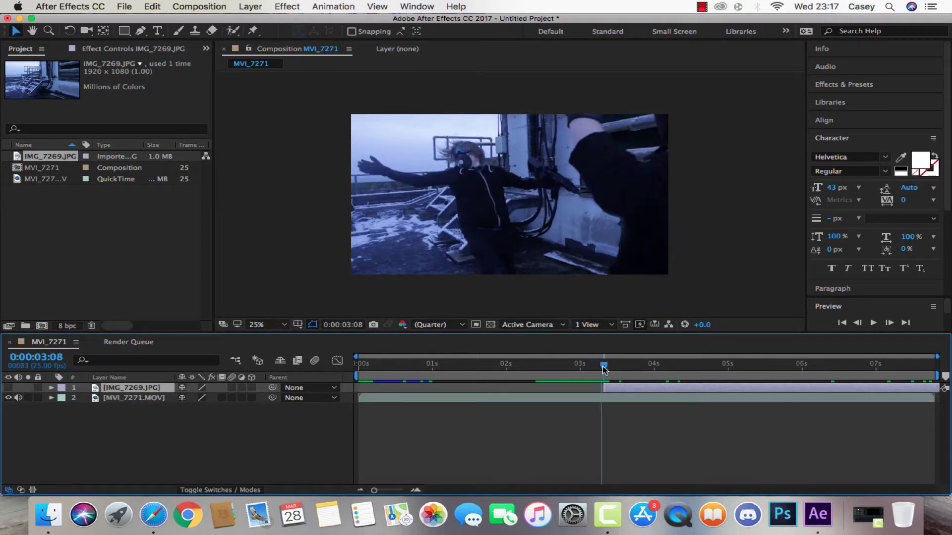
left_click(601, 399)
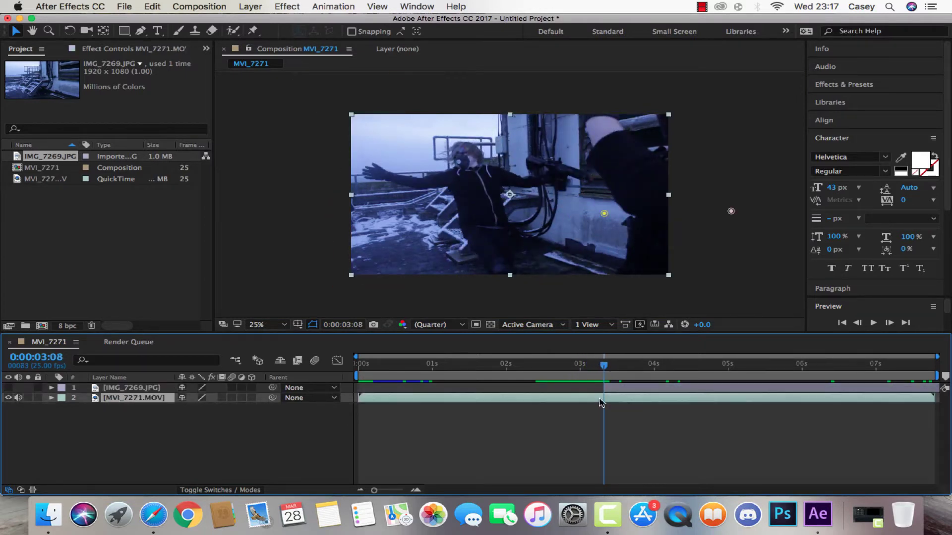
key("ctrl+d")
left_click_drag(359, 398, 604, 394)
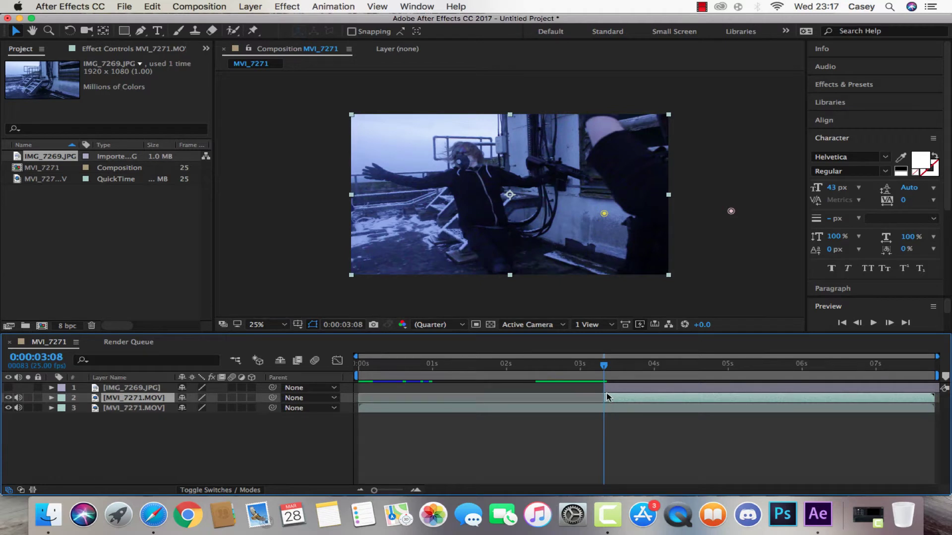
Apply Freeze Frame to the trimmed MVI_7271.MOV copy at 3:08.
right_click(609, 406)
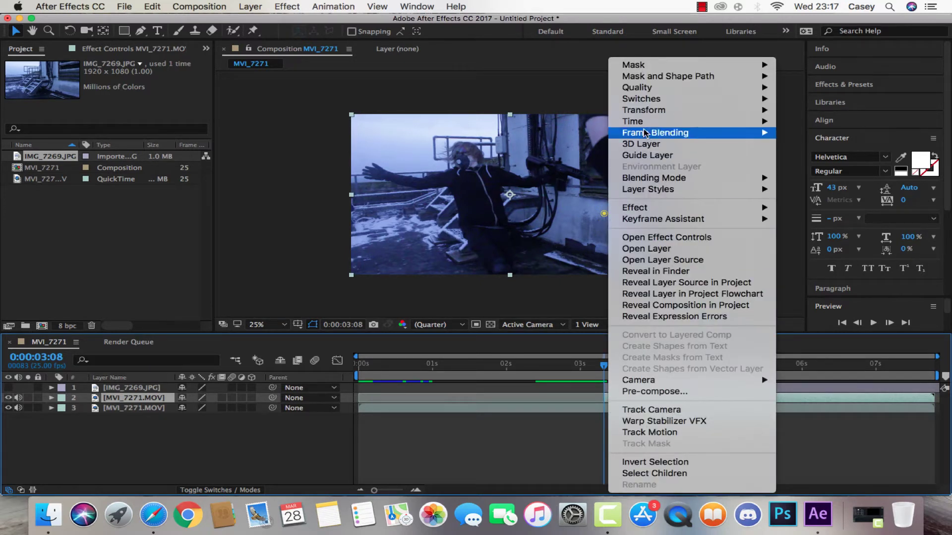
mouse_move(694, 122)
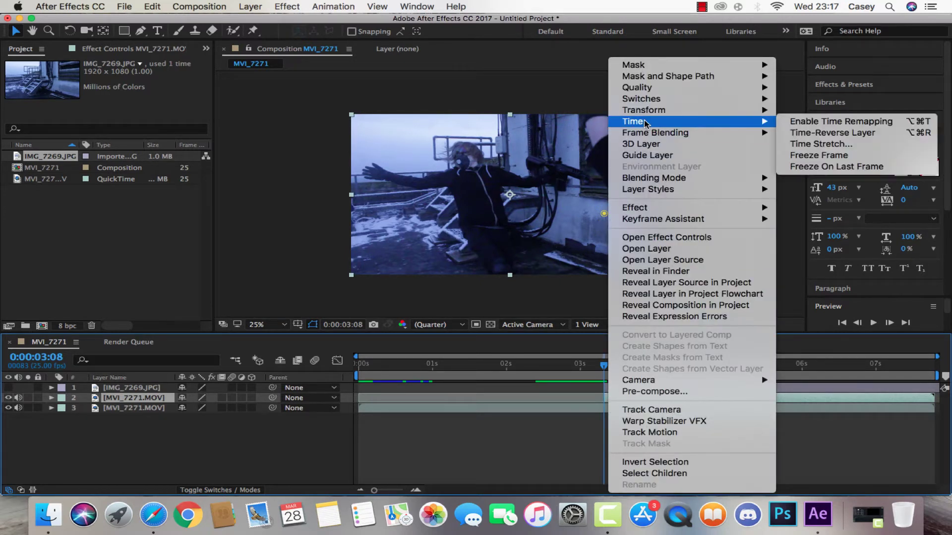
left_click(820, 156)
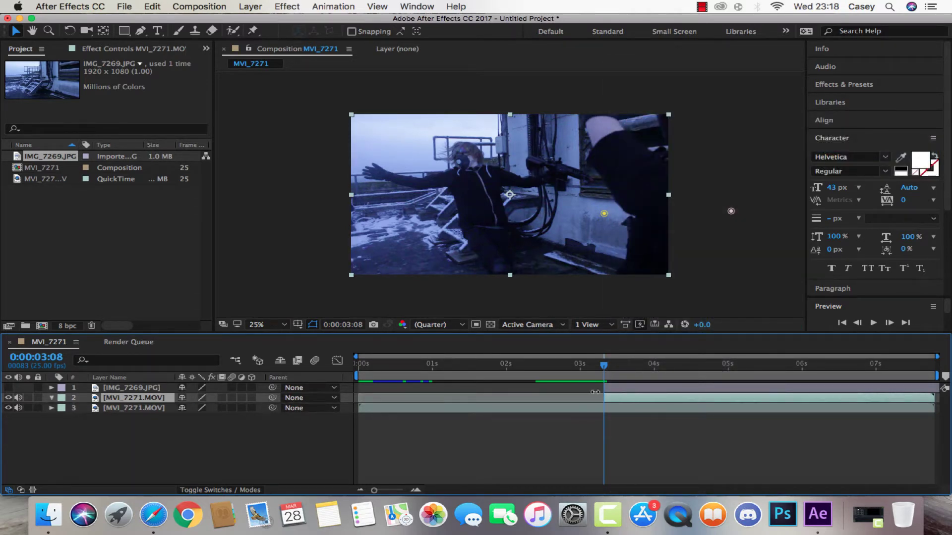
Split the upper MVI_7271.MOV layer at 3:16.
left_click_drag(604, 366, 629, 371)
key("g")
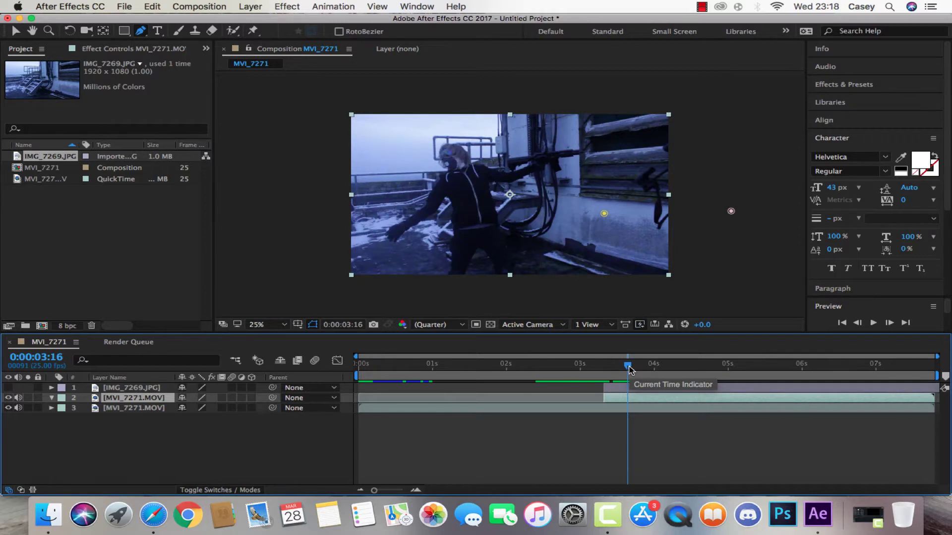
key("super+shift+d")
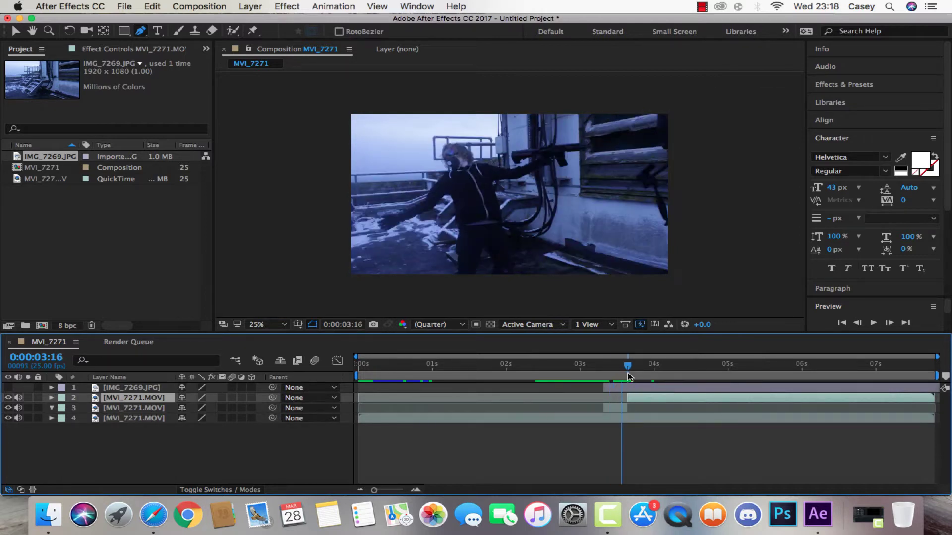
Apply Freeze Frame to the upper MVI_7271.MOV segment after the split, at 3:17.
left_click_drag(629, 376, 636, 388)
right_click(639, 399)
mouse_move(664, 121)
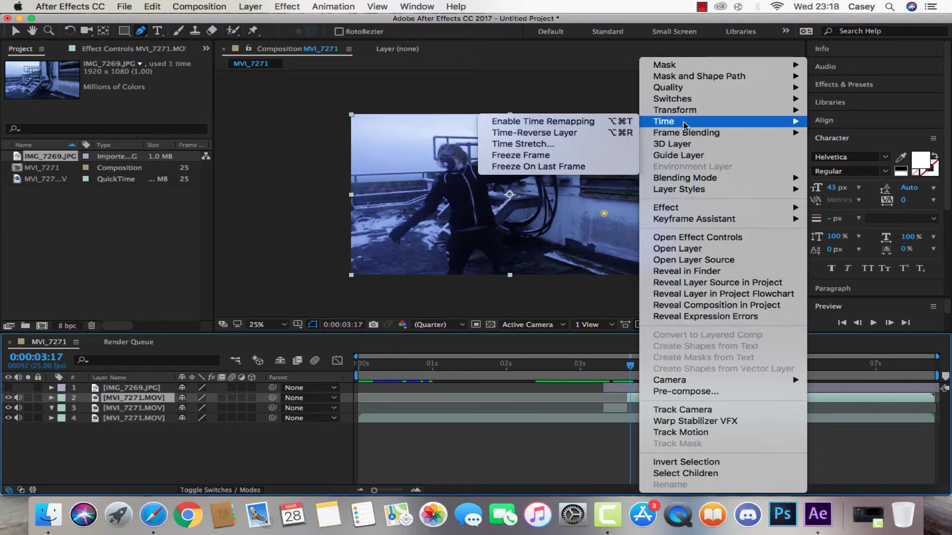
left_click(520, 155)
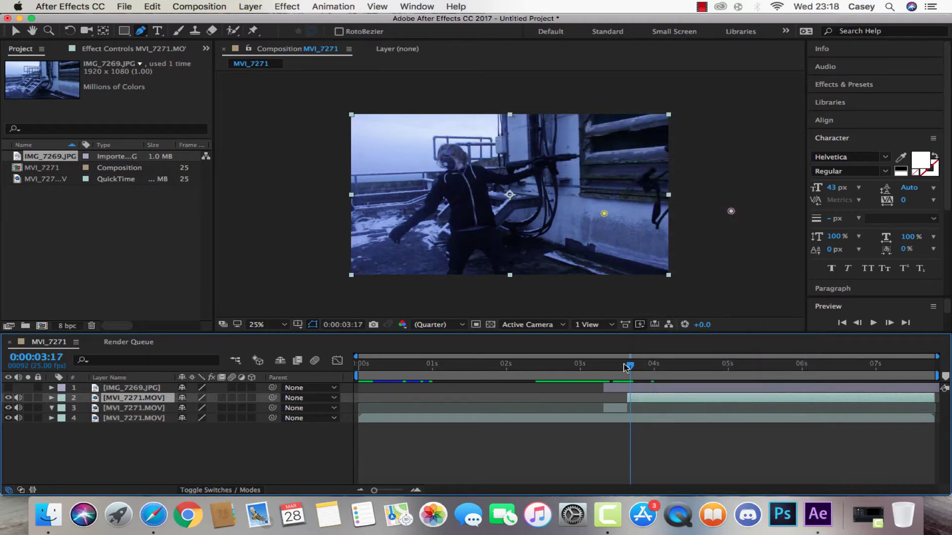
Outline the man and his gun at 3:08 with the Pen tool as a filled shape.
left_click(609, 365)
left_click(627, 408)
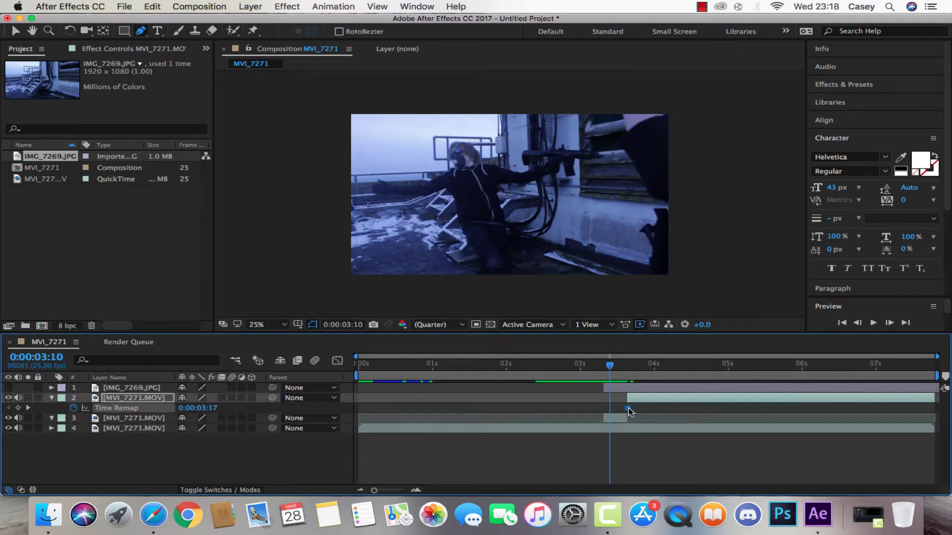
left_click(603, 370)
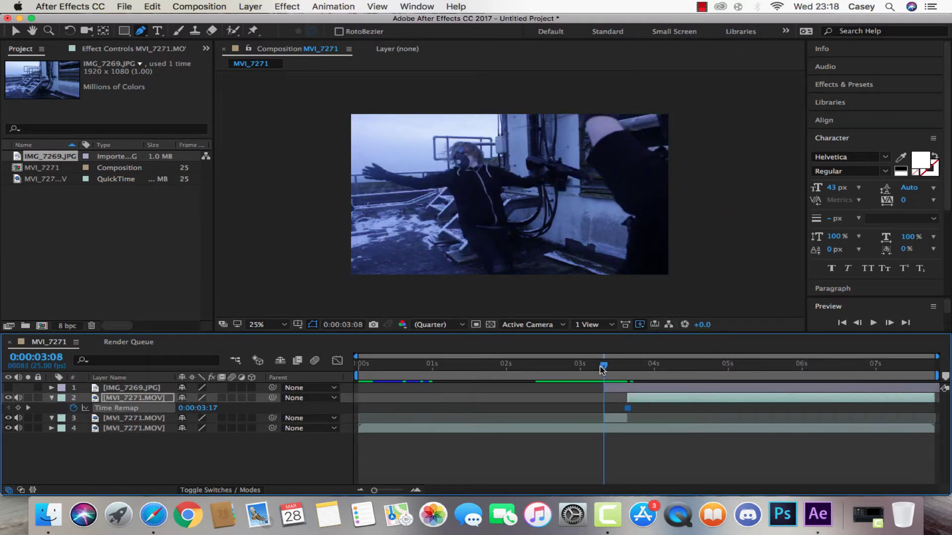
left_click(528, 151)
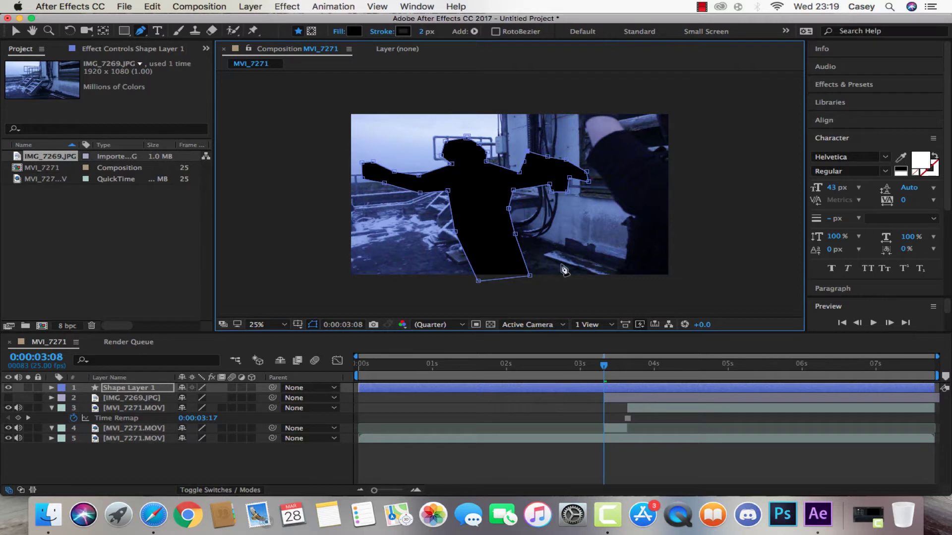
Parent Shape Layer 1 to the short MVI_7271.MOV segment that starts at 3:08, after trying the frozen segment as parent.
left_click_drag(272, 387, 134, 408)
left_click(148, 432)
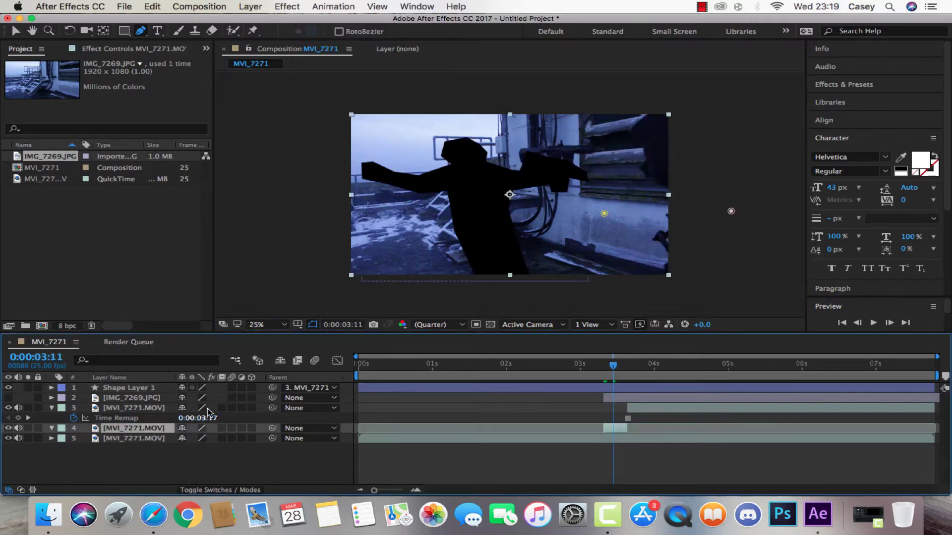
left_click_drag(272, 388, 140, 429)
left_click(618, 390)
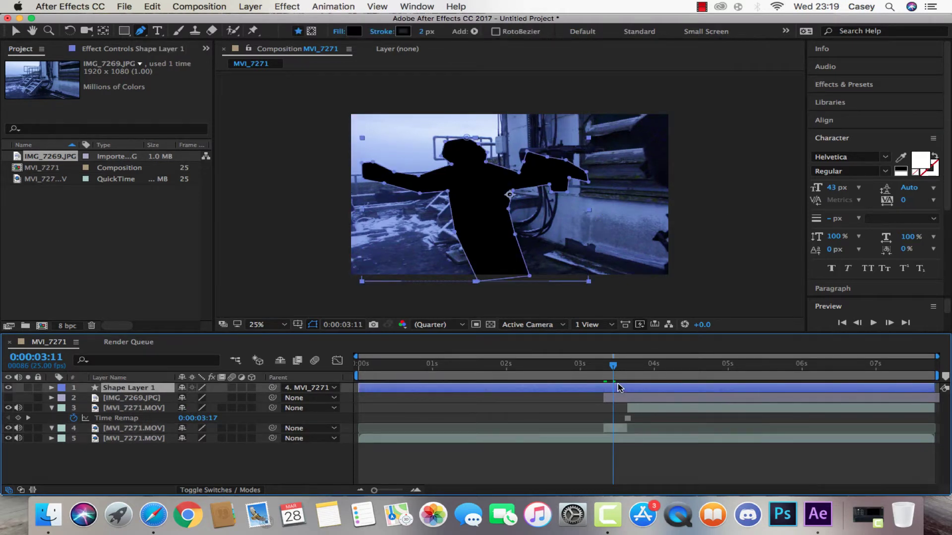
Draw a mask around the man and his gun on the short MVI_7271.MOV segment at 3:08, and compare it with the next frame.
key("Delete")
left_click(619, 418)
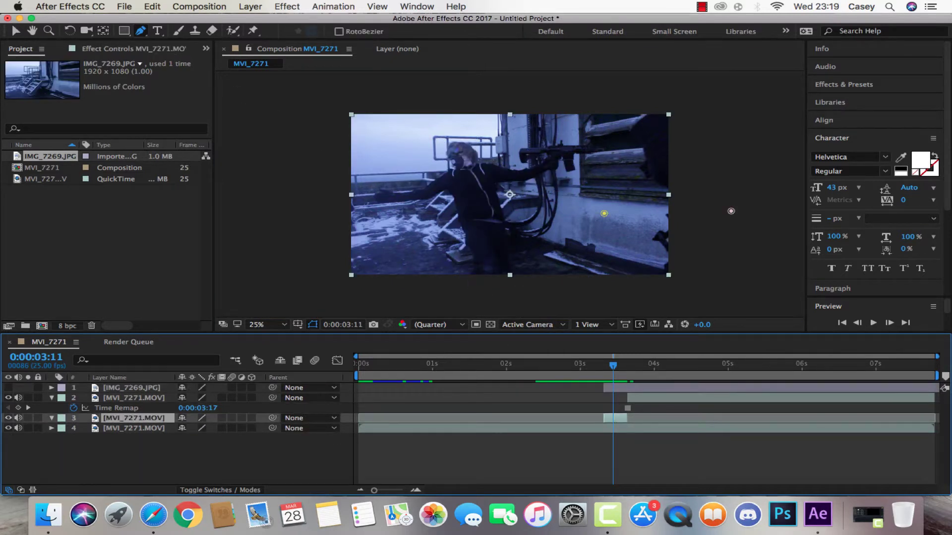
key("super+z")
key("super+z")
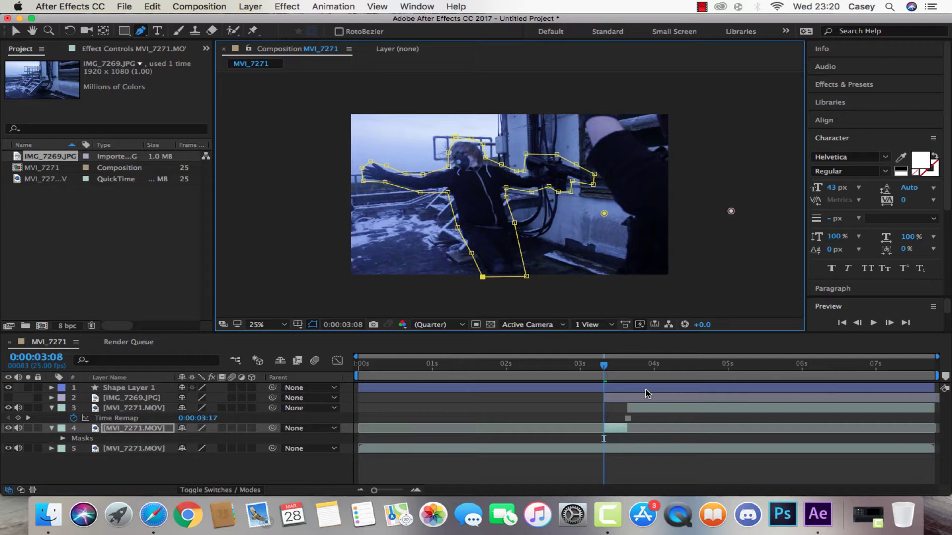
left_click(888, 323)
left_click(857, 323)
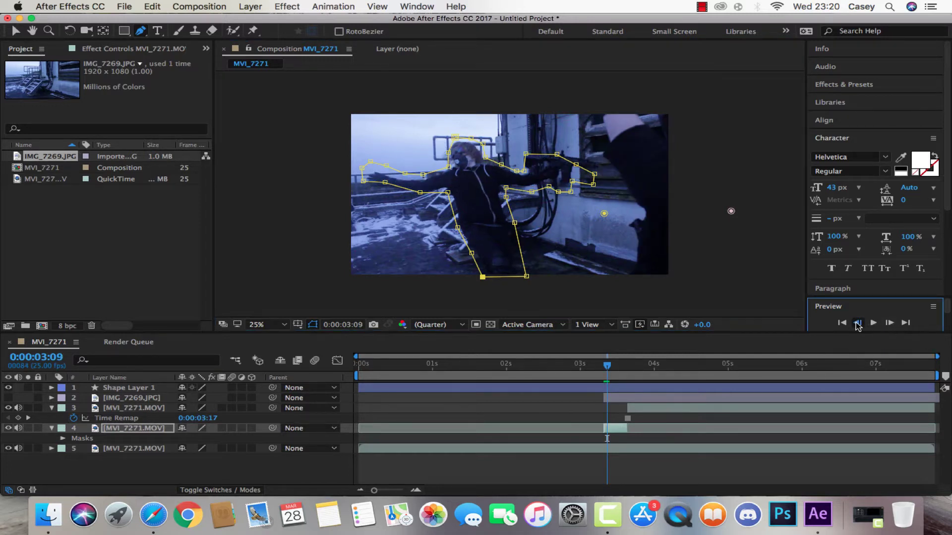
Delete Mask 1 and Mask 2 from the short MVI_7271.MOV segment, keeping only Mask 3.
left_click(61, 438)
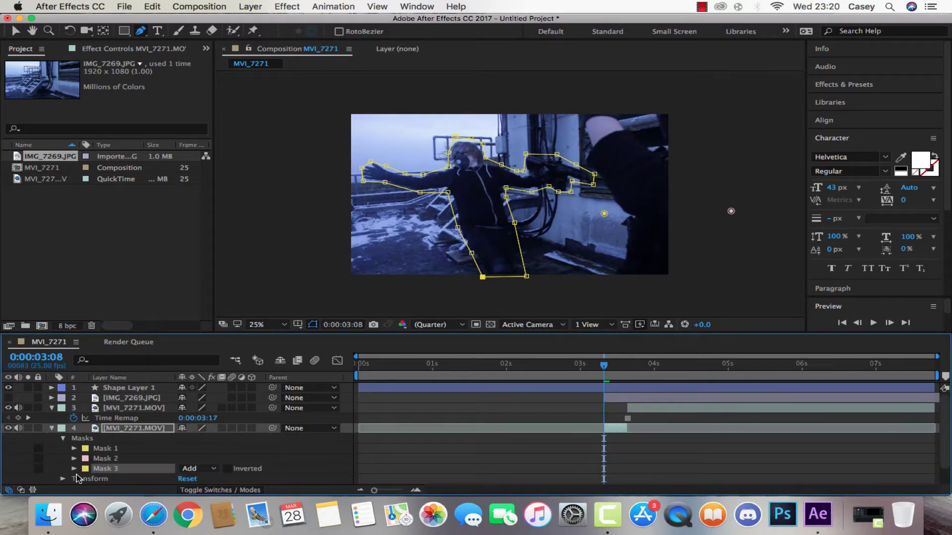
left_click(73, 469)
scroll(84, 461, "down", 2)
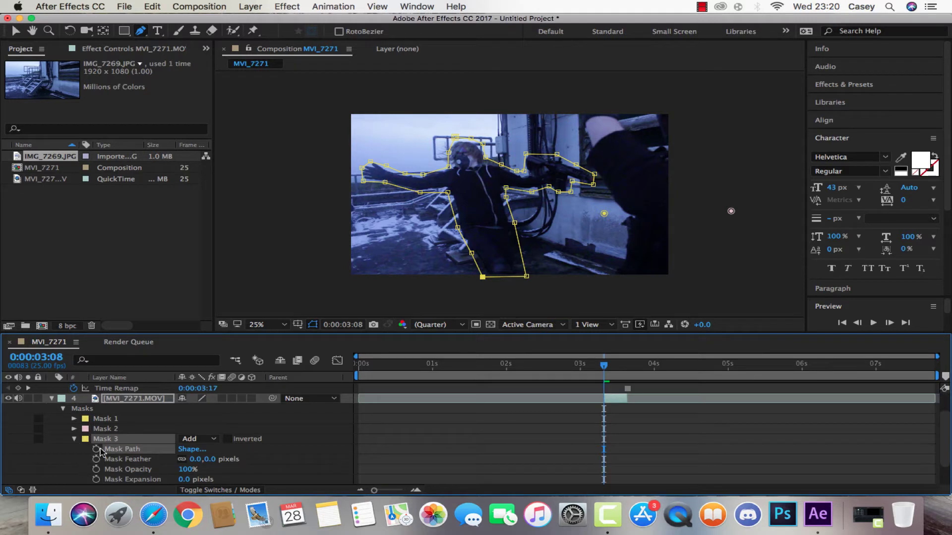
left_click(104, 430)
key("Delete")
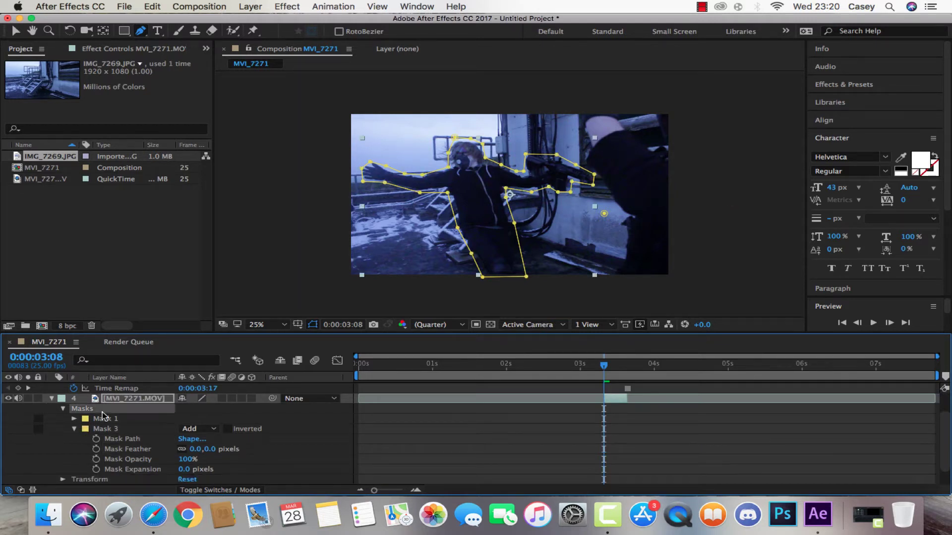
left_click(102, 420)
key("Delete")
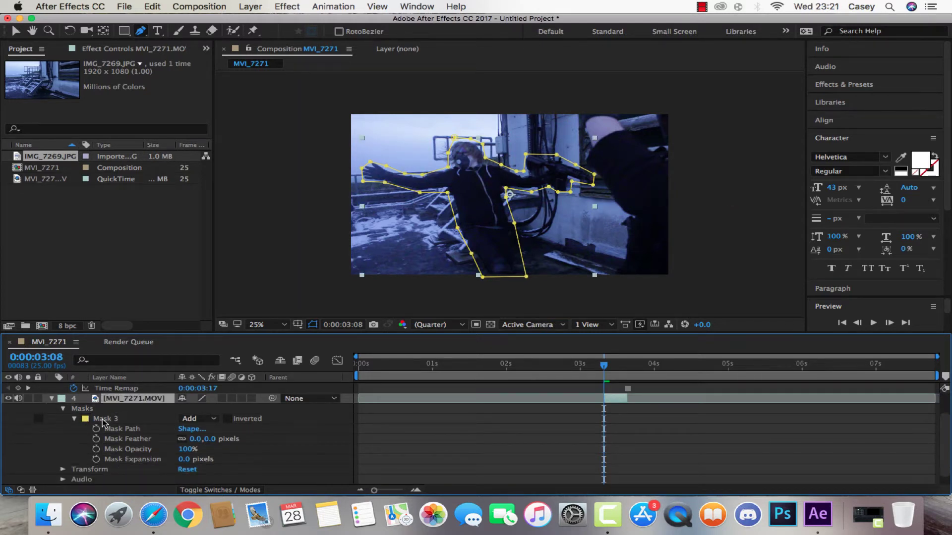
Enable keyframing at 3:08 for Mask 3's path, feather, opacity and expansion.
left_click(96, 420)
left_click(96, 428)
left_click(96, 438)
left_click(96, 449)
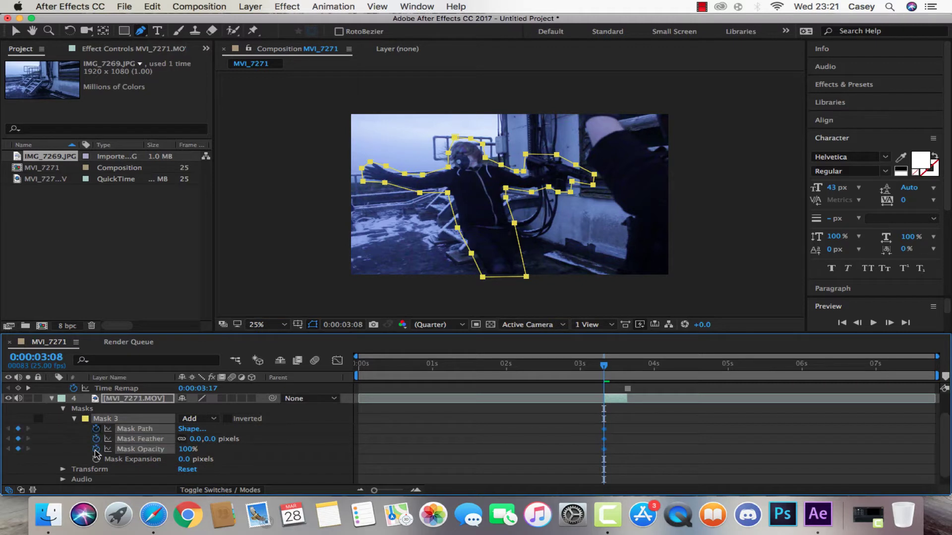
left_click(96, 459)
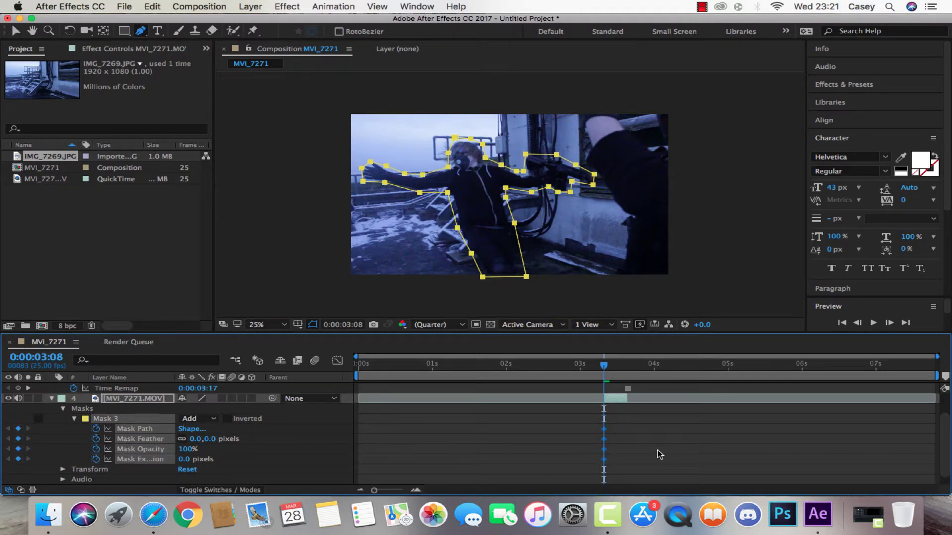
Reshape Mask 3 at 3:09 by moving individual points to follow the man's gun and outstretched arms.
left_click(889, 323)
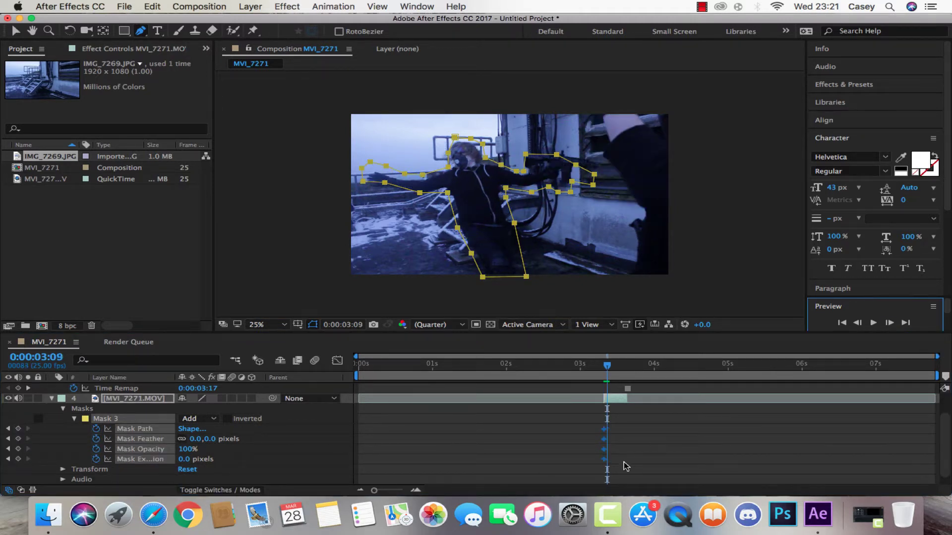
left_click_drag(447, 193, 439, 194)
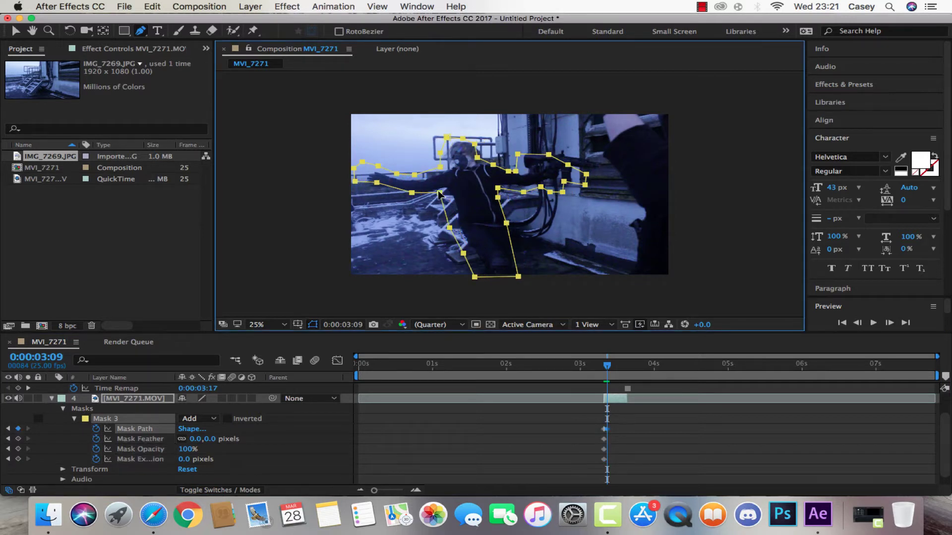
key("super+z")
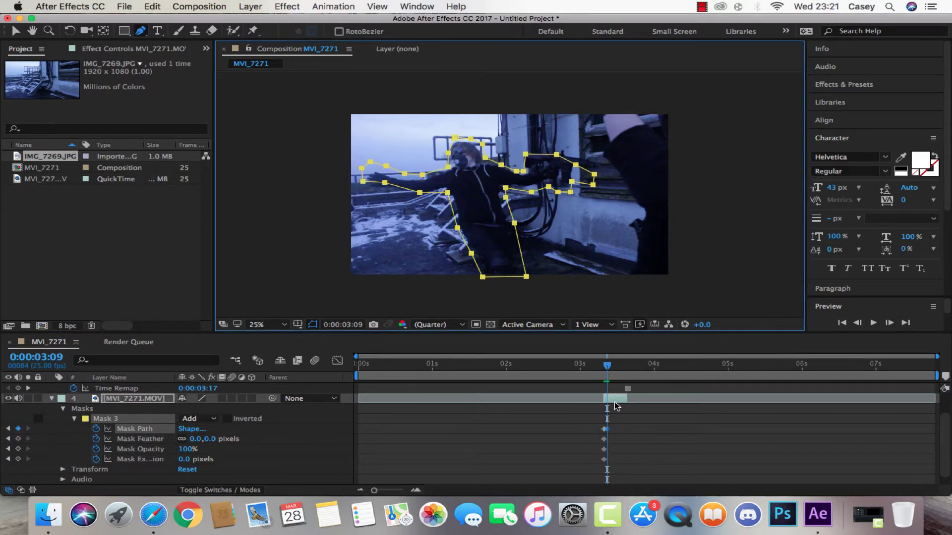
mouse_move(576, 165)
left_mouse_down()
mouse_move(576, 155)
mouse_move(603, 160)
mouse_move(597, 177)
mouse_move(601, 171)
mouse_move(576, 170)
left_mouse_up()
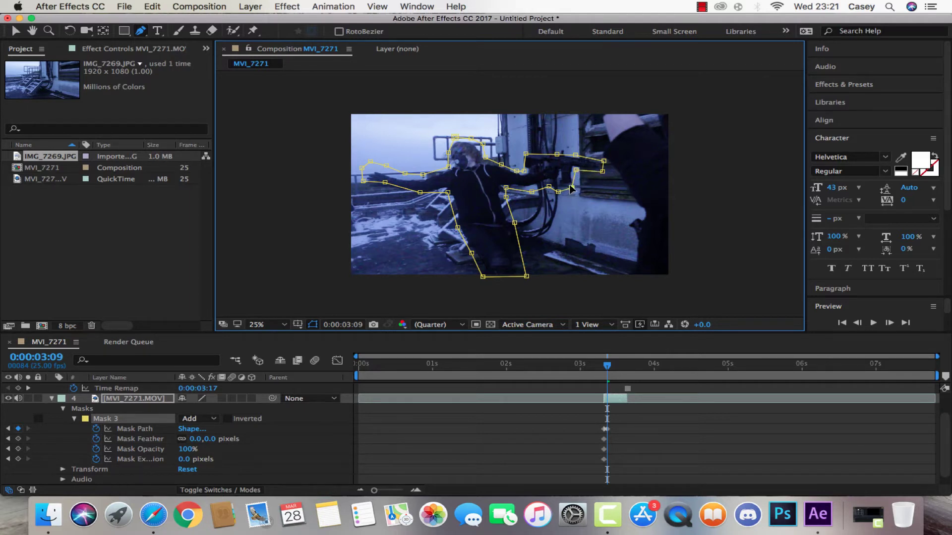
left_click(572, 186)
left_click_drag(559, 195, 504, 199)
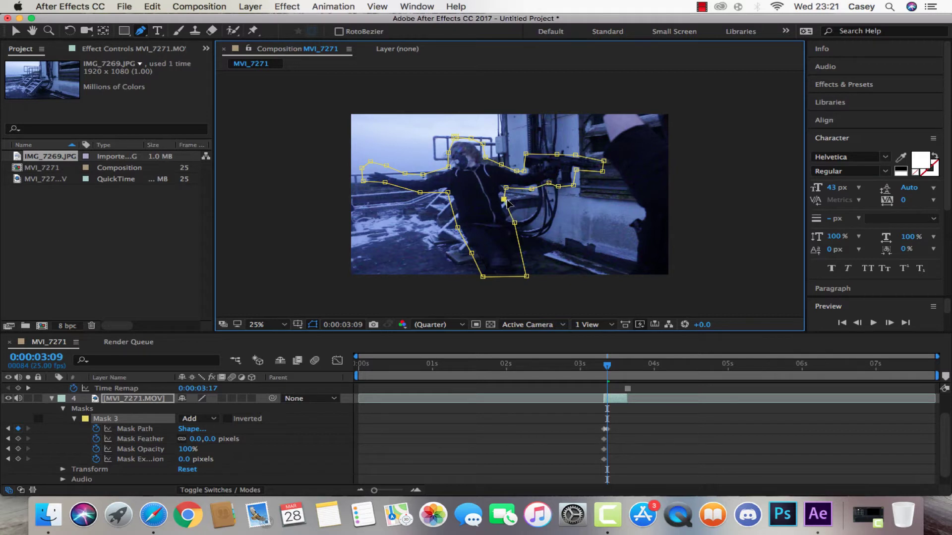
left_click_drag(421, 193, 368, 190)
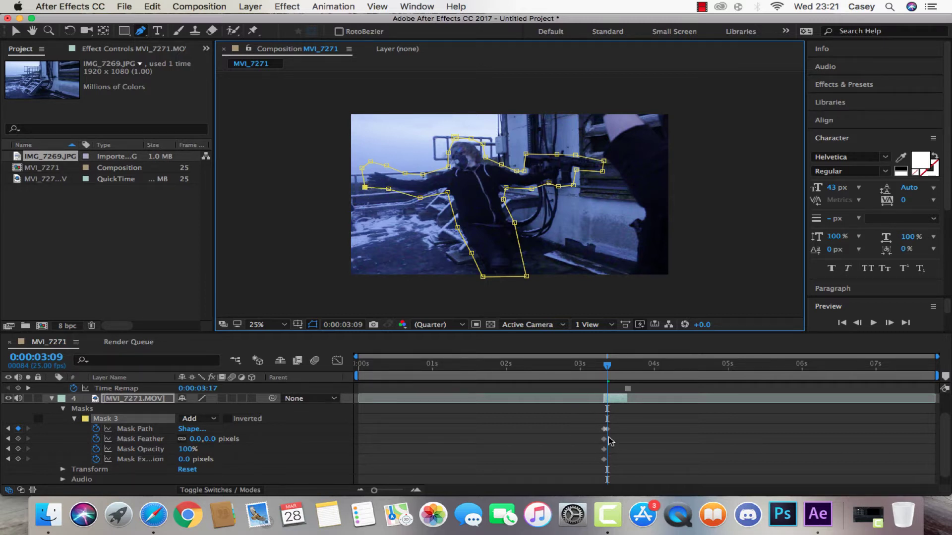
Make the IMG_7269.JPG layer visible and move it directly below the masked MVI_7271.MOV segment.
scroll(611, 441, "down", 1)
scroll(163, 455, "up", 4)
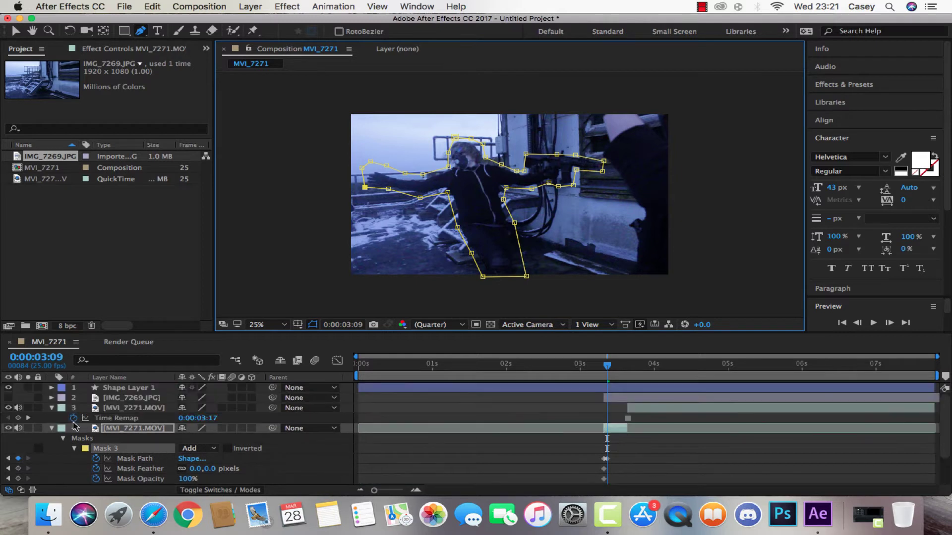
left_click(51, 428)
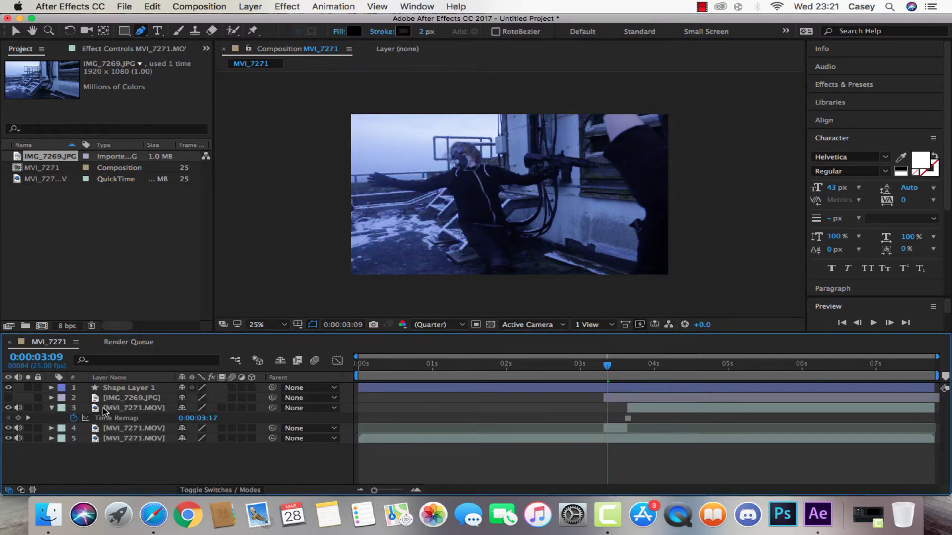
left_click(113, 400)
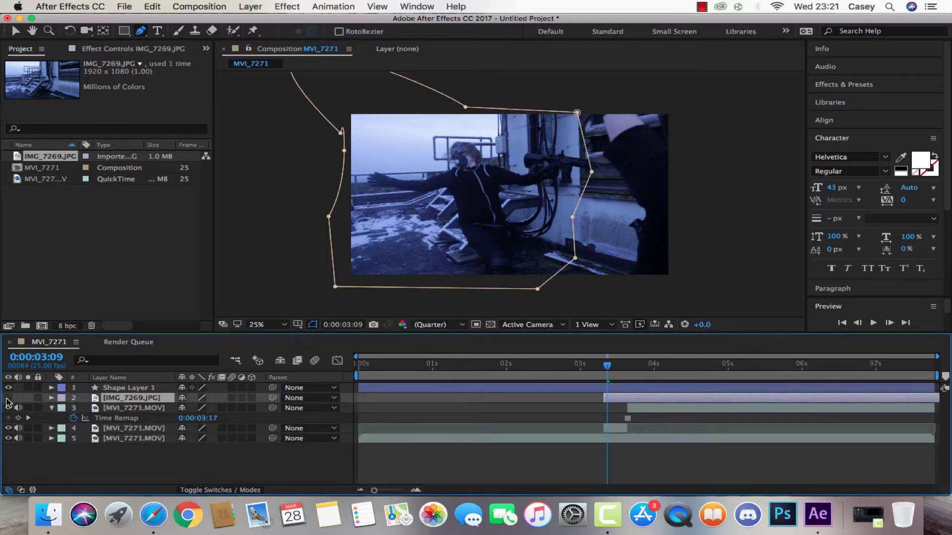
left_click(8, 397)
left_click_drag(147, 398, 144, 435)
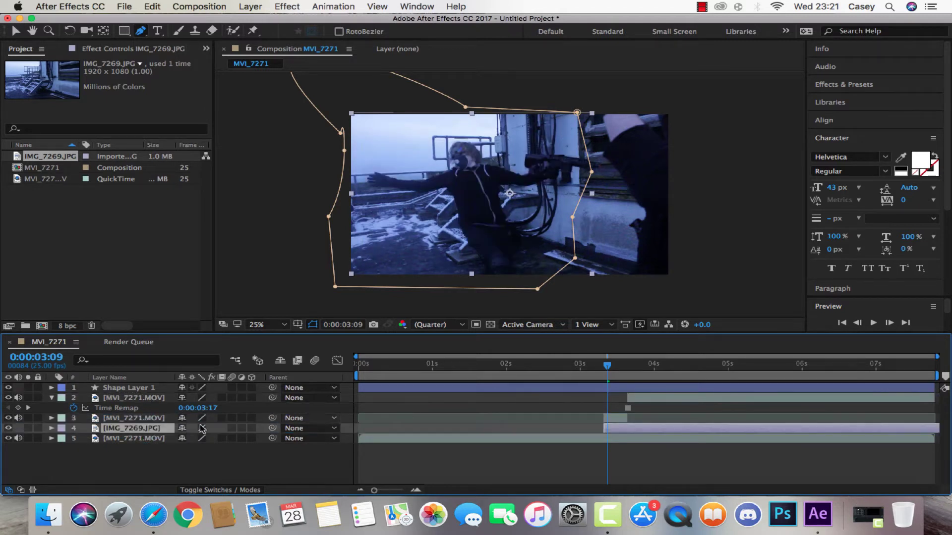
Preview the composite frame by frame from 3:06 to 3:09.
left_click_drag(605, 371, 597, 373)
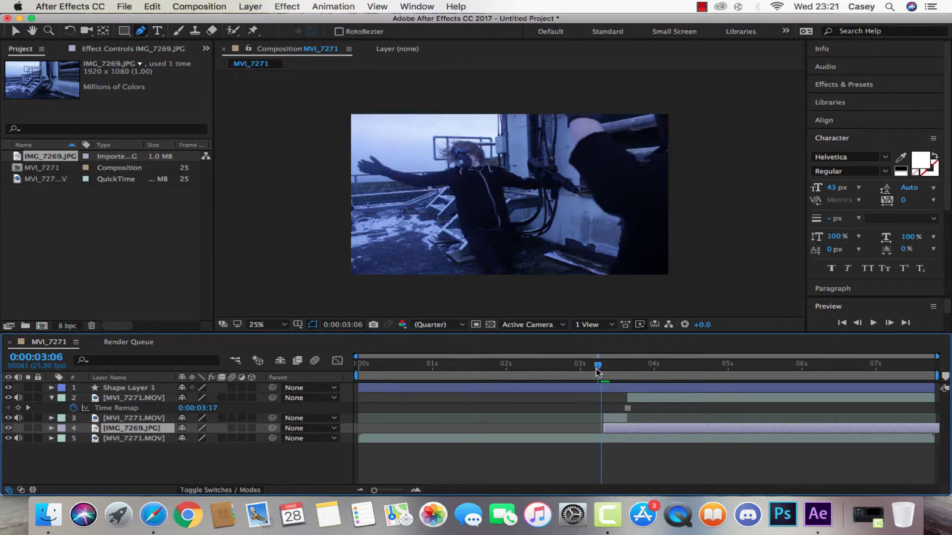
key("space")
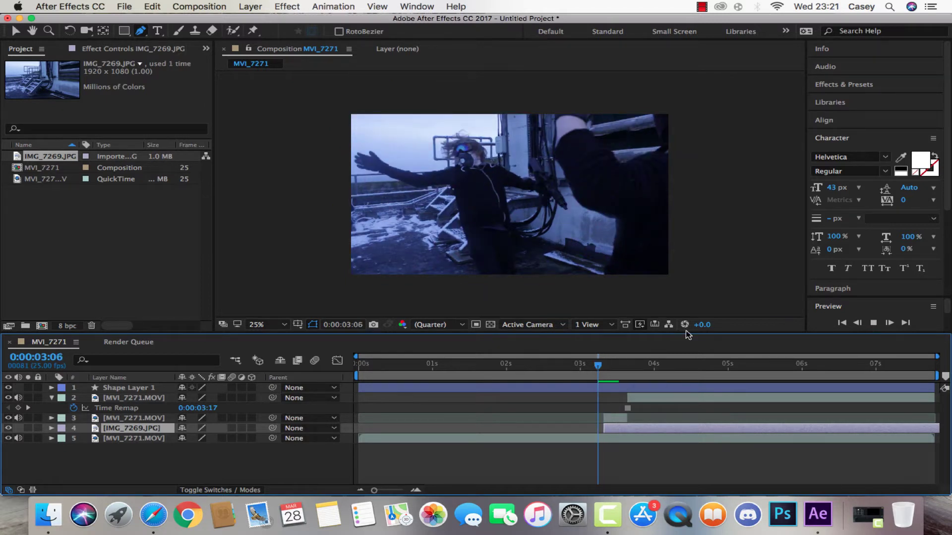
left_click(889, 323)
left_click(889, 323)
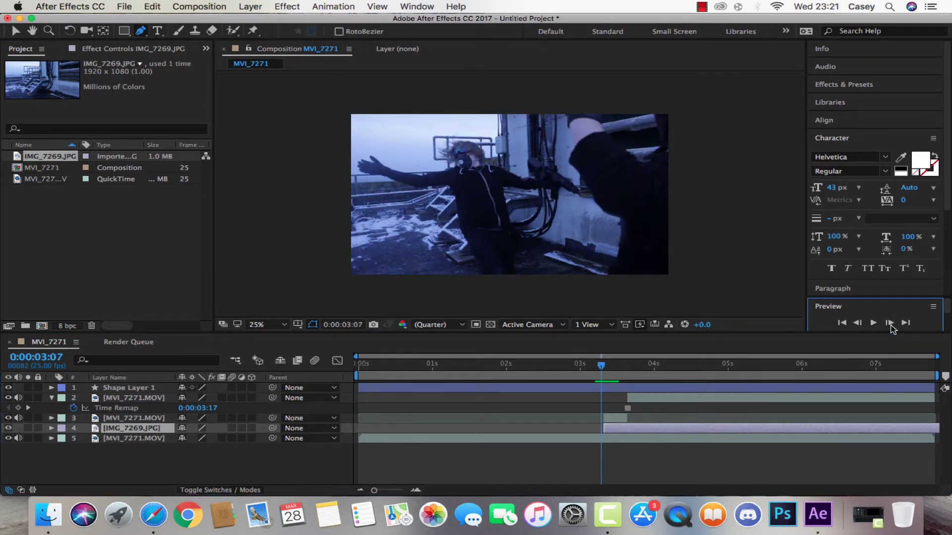
left_click(889, 323)
left_click(889, 323)
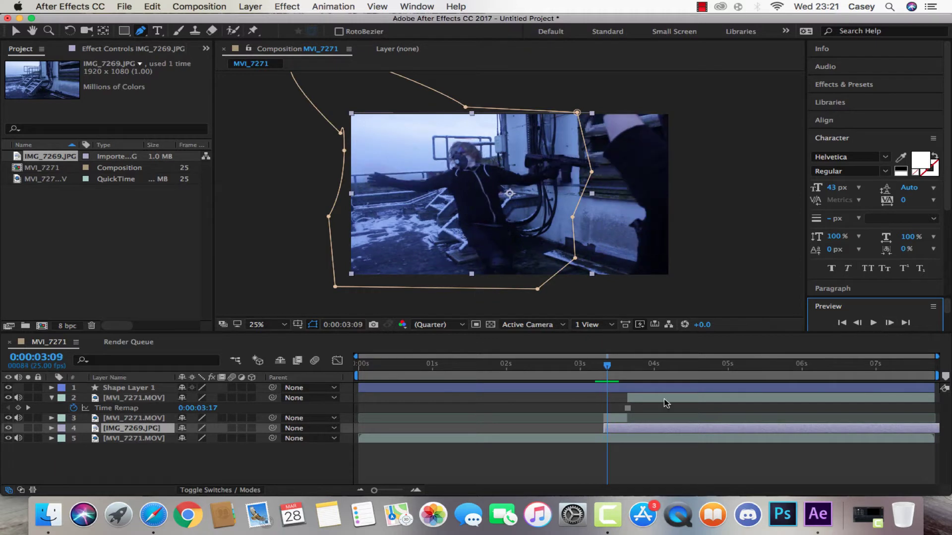
Reveal the Mask 1 properties of the IMG_7269.JPG layer.
left_click(52, 428)
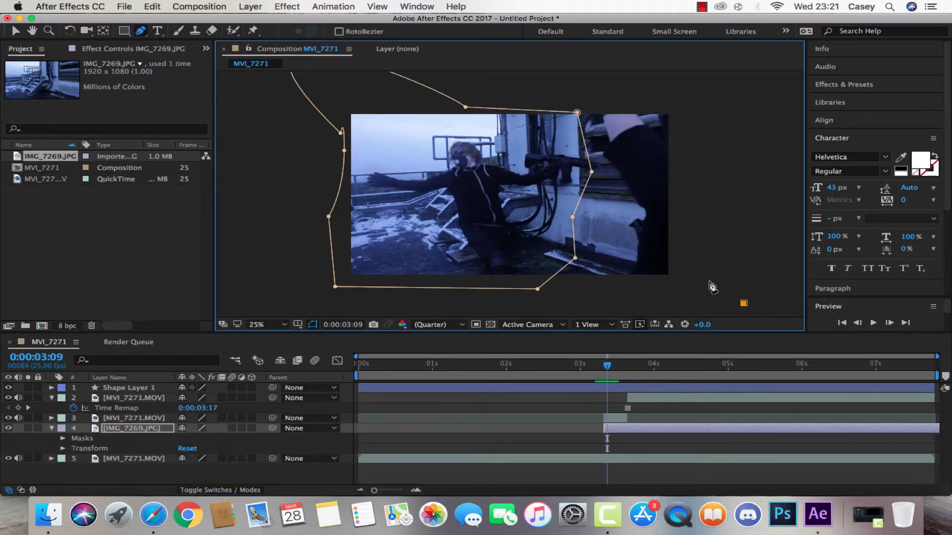
left_click(663, 443)
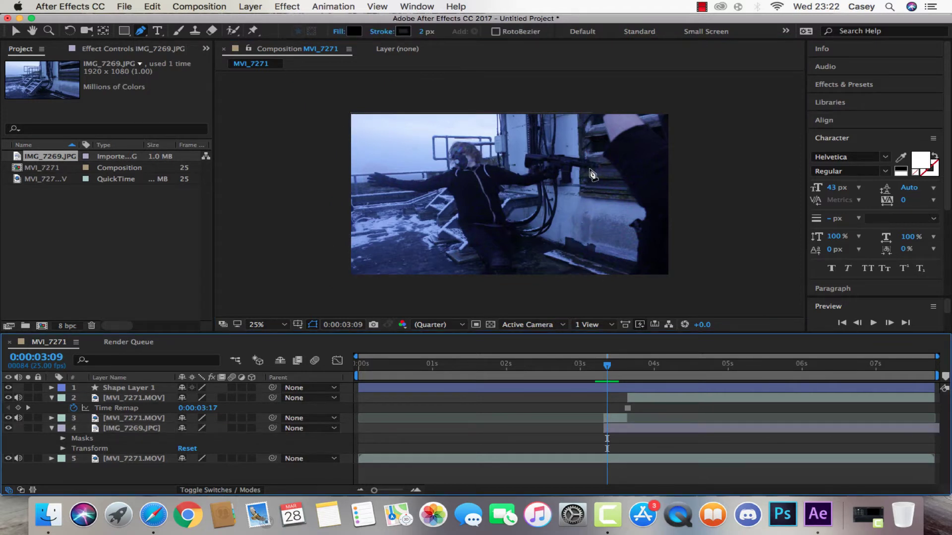
left_click(622, 429)
left_click(69, 438)
left_click(63, 438)
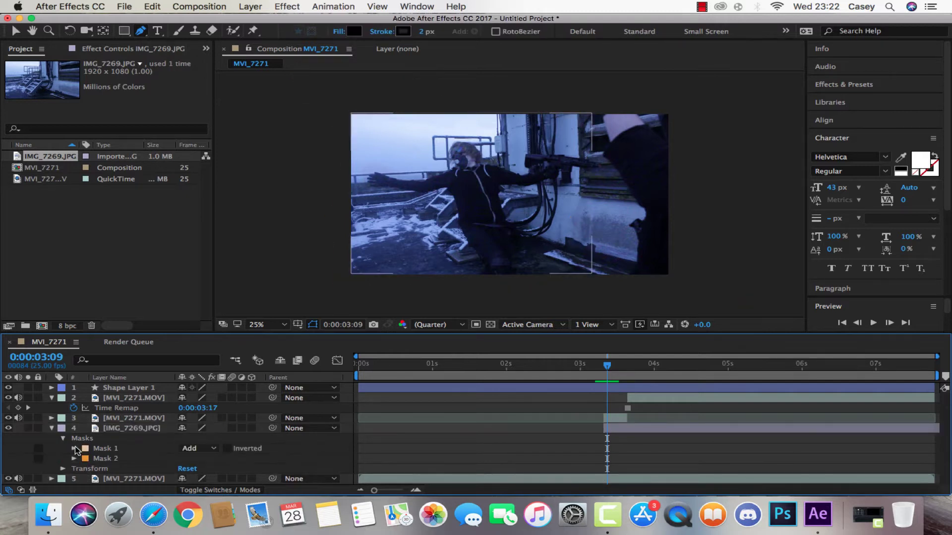
left_click(74, 448)
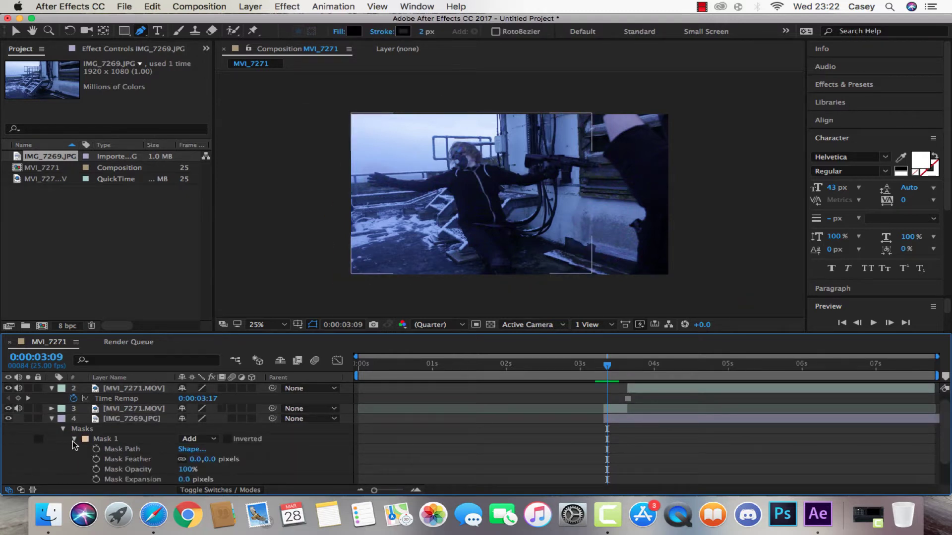
left_click(73, 439)
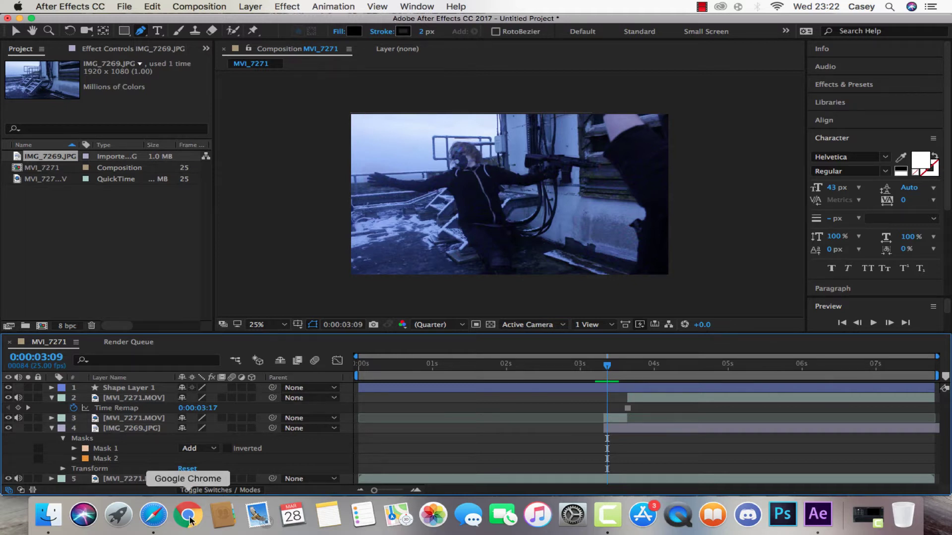
left_click(240, 436)
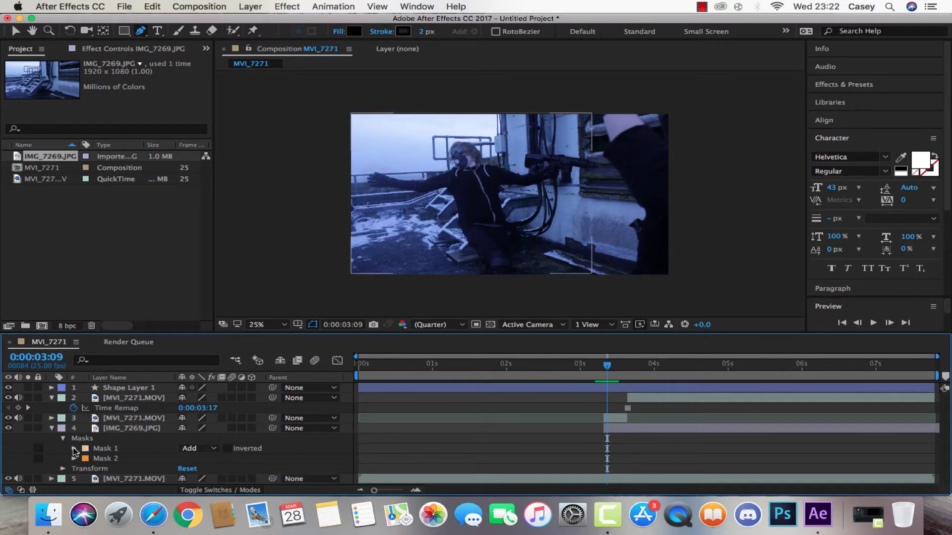
left_click(74, 449)
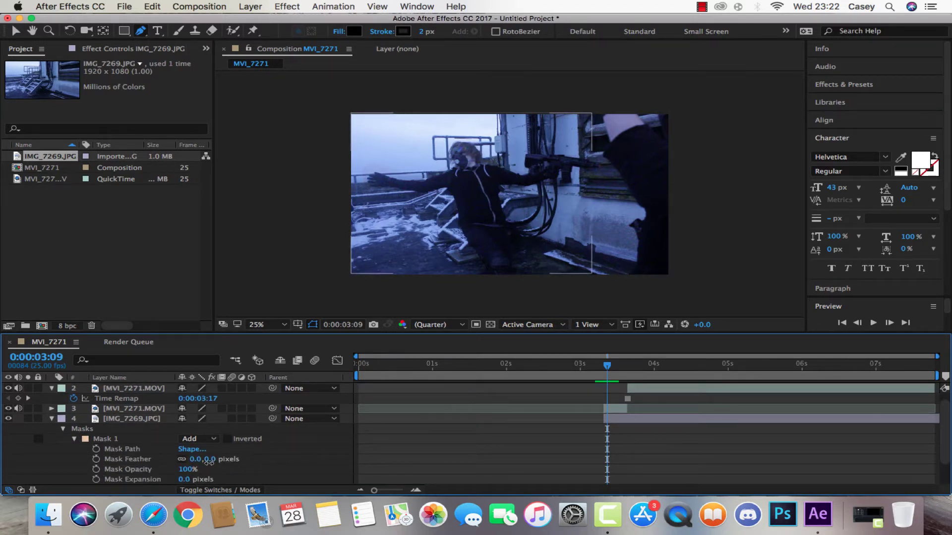
Set the feather of the still layer's Mask 1 to 106 pixels.
left_click_drag(213, 459, 264, 468)
left_click(492, 442)
left_click_drag(212, 459, 397, 453)
left_click(655, 434)
Toggle the visibility of the masked MVI_7271.MOV segment and the still to check how they blend at 3:09.
left_click(8, 419)
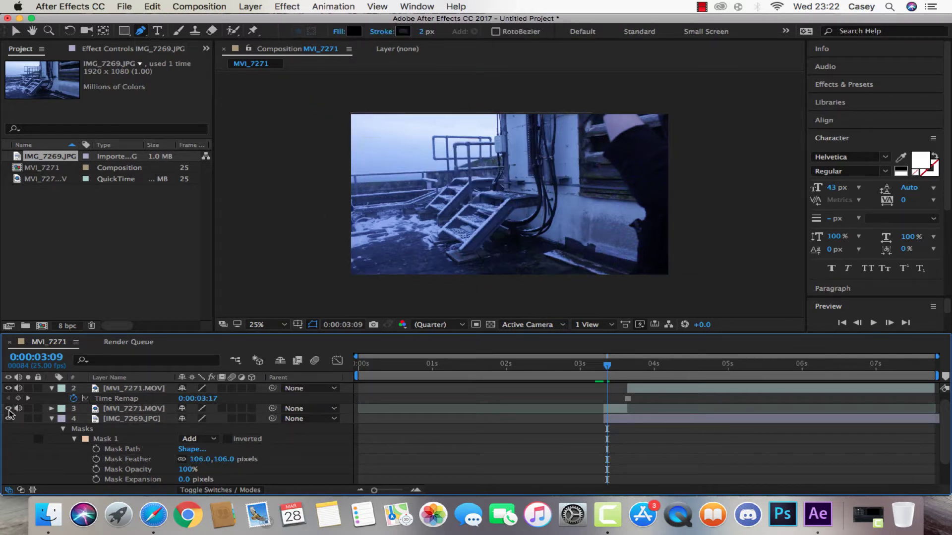
left_click(9, 416)
left_click(8, 416)
left_click(9, 416)
left_click(8, 416)
left_click(8, 418)
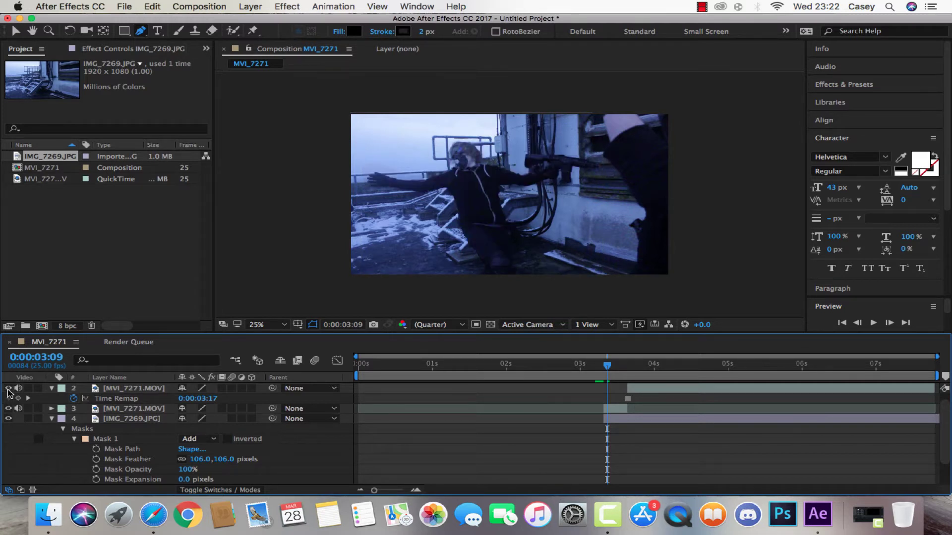
Hide the bottom MVI_7271.MOV layer and try a feather of 0 pixels on the still's Mask 1.
scroll(8, 396, "down", 3)
left_click(9, 480)
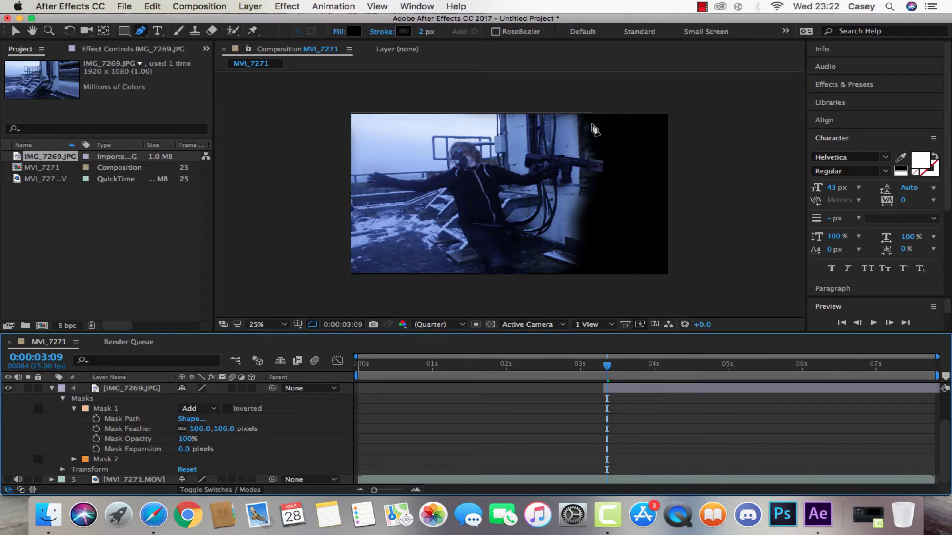
left_click(198, 428)
type("0")
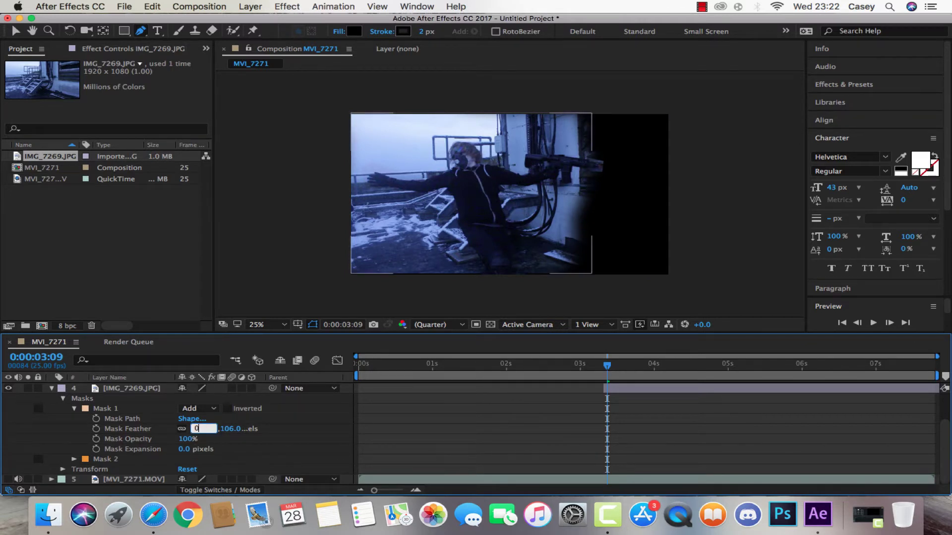
key("Return")
left_click(782, 261)
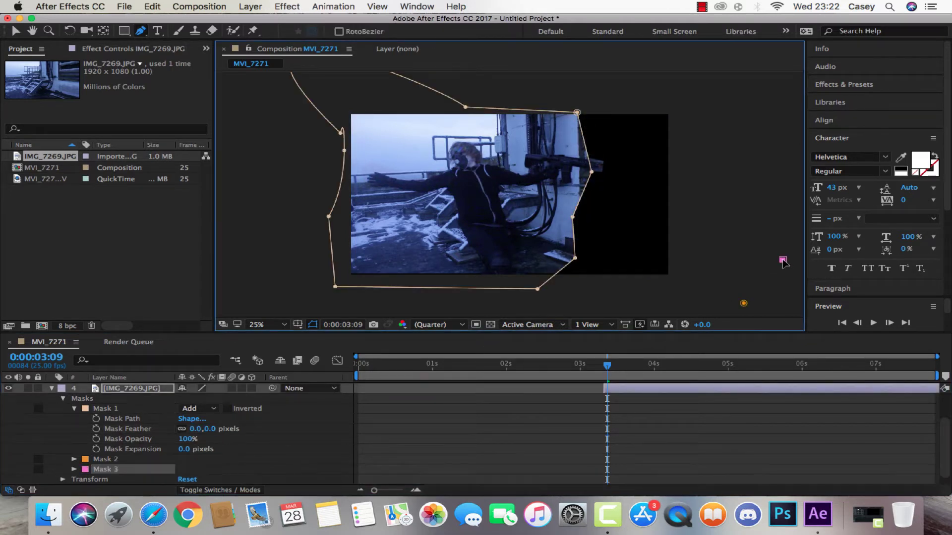
left_click(674, 480)
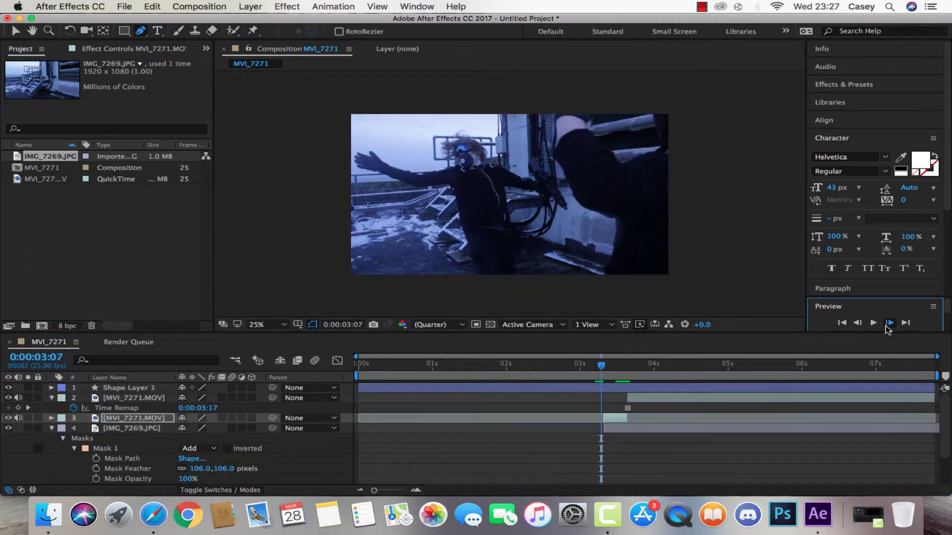
Examine the composite and the tracked mask frame by frame from 3:07 to 3:20.
left_click(889, 323)
left_click(889, 323)
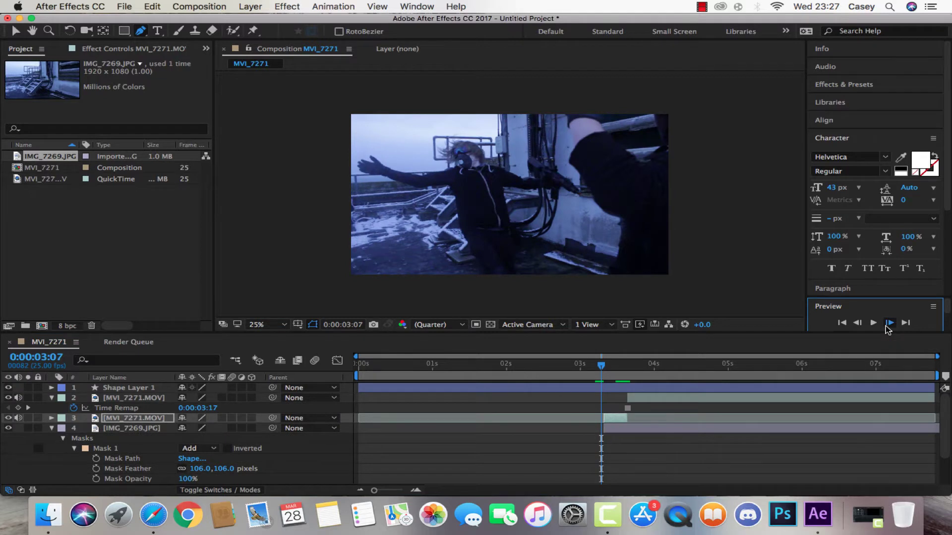
left_click(886, 327)
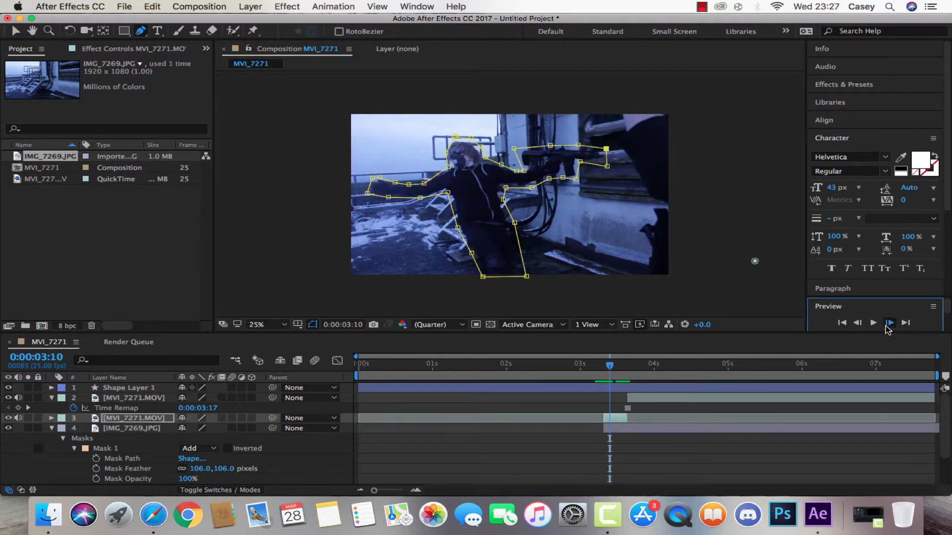
left_click(889, 322)
left_click(889, 323)
left_click(889, 322)
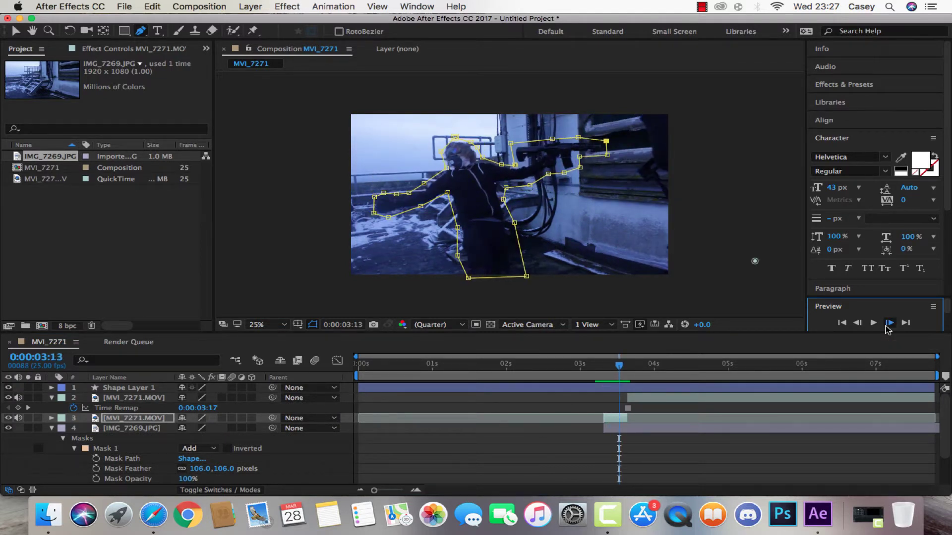
left_click(887, 327)
left_click(887, 328)
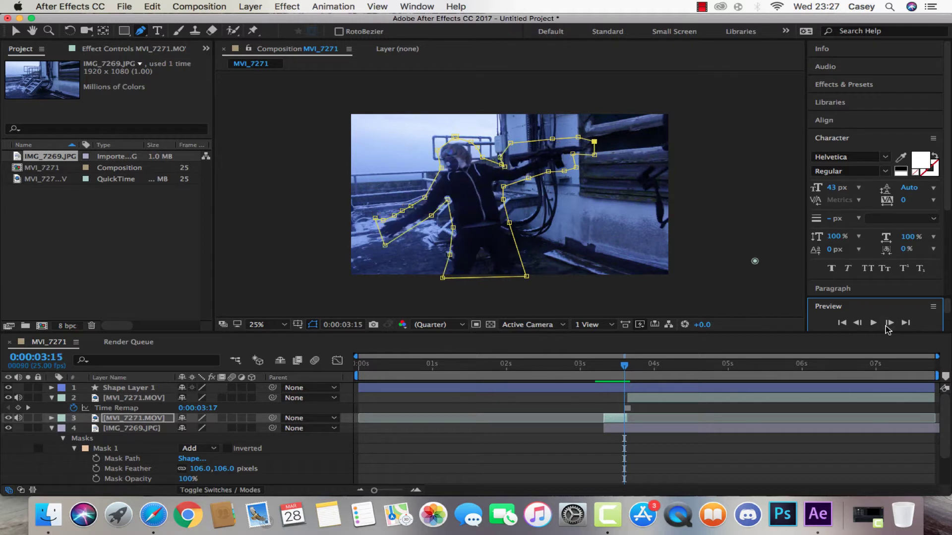
left_click(887, 327)
left_click(886, 328)
left_click(886, 327)
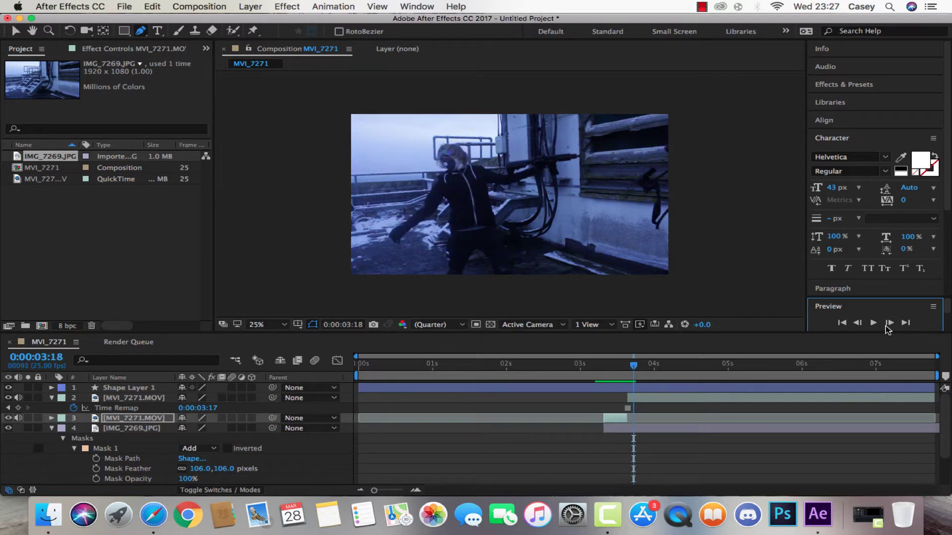
left_click(887, 328)
left_click(886, 328)
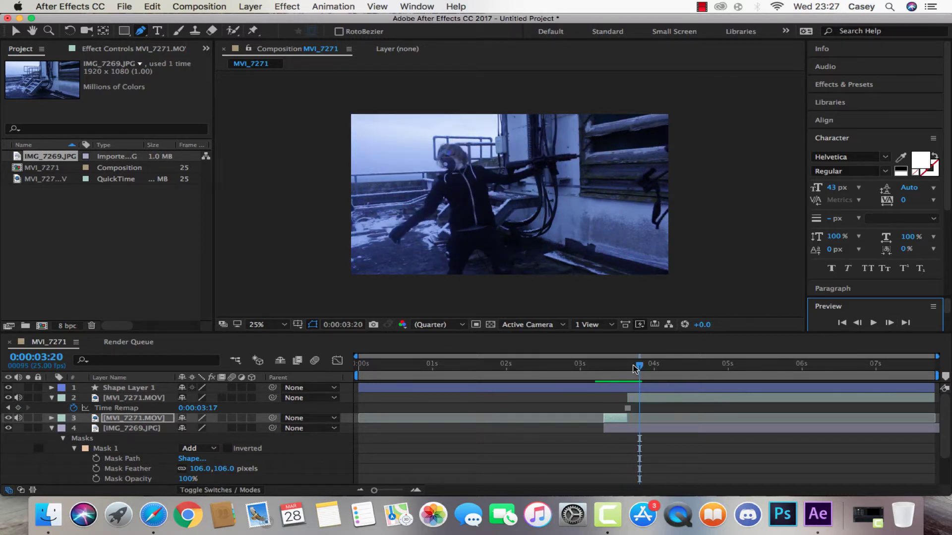
Draw a mask around the man and his gun on the time-remapped MVI_7271.MOV copy at 3:16.
left_click_drag(634, 368, 628, 368)
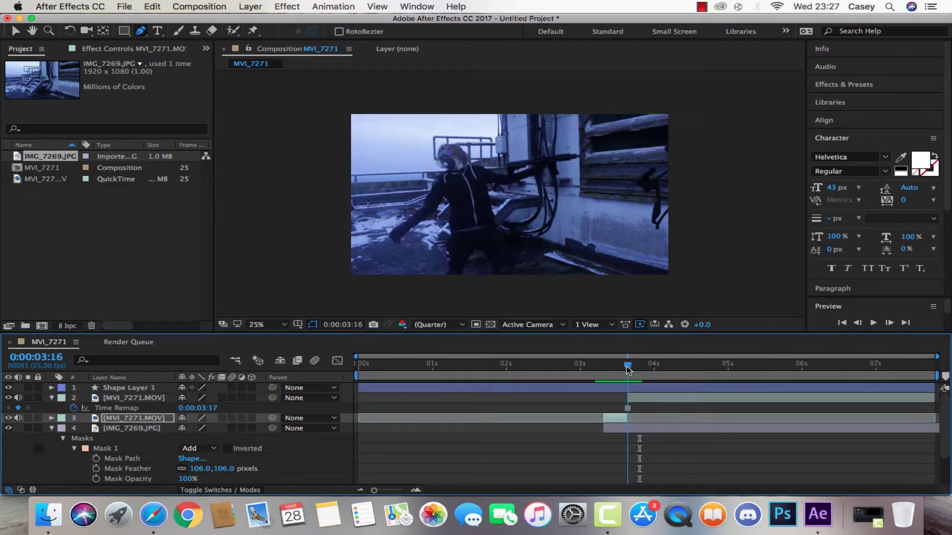
left_click(639, 402)
left_click(515, 274)
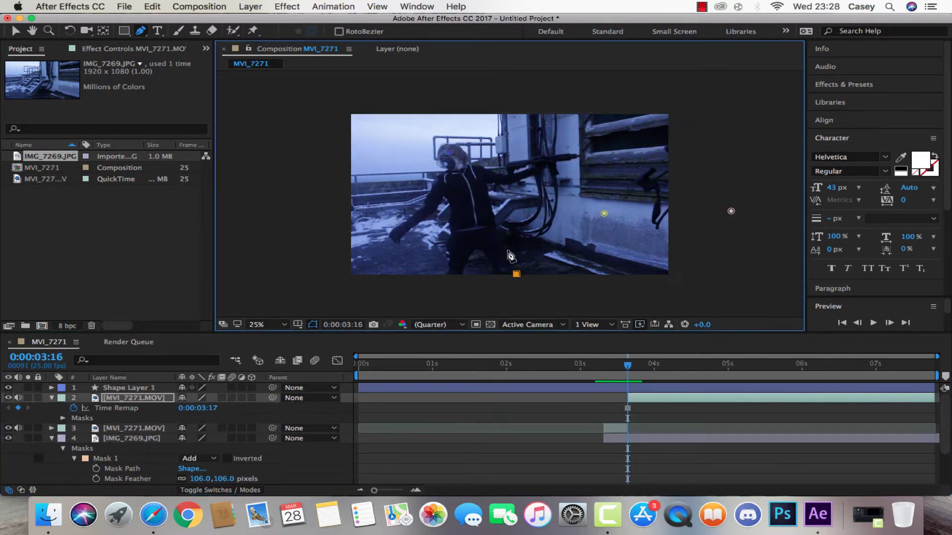
left_click(508, 250)
left_click(494, 208)
left_click(489, 186)
left_click(504, 189)
left_click(518, 182)
left_click(532, 178)
left_click(540, 180)
left_click(547, 170)
left_click(552, 179)
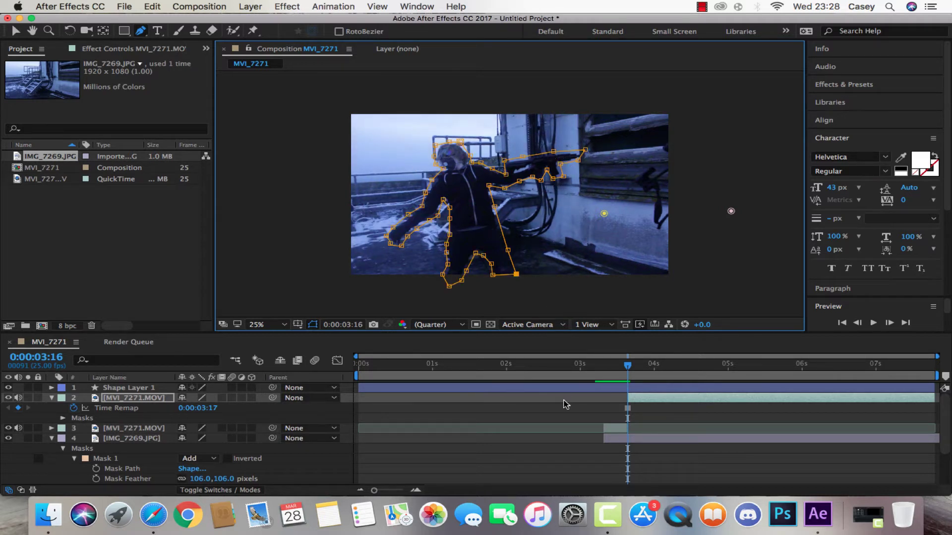
Compare the masked moving segment at 3:15 with the masked frozen copy at 3:16.
left_click(617, 428)
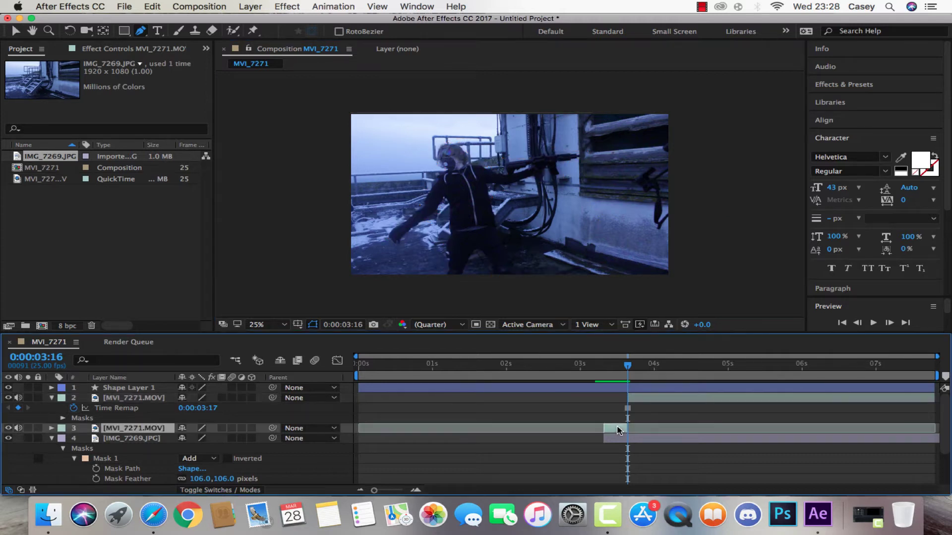
left_click(857, 323)
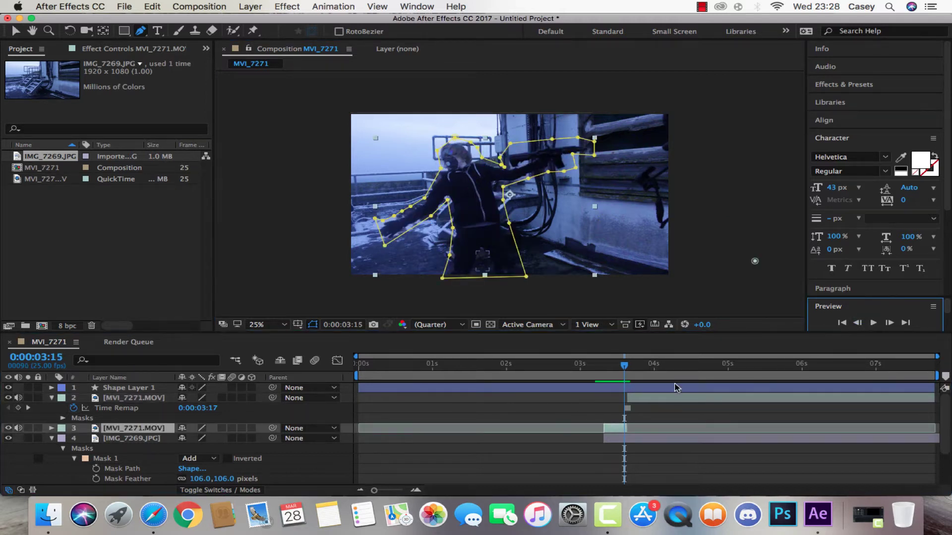
left_click(889, 323)
left_click(650, 402)
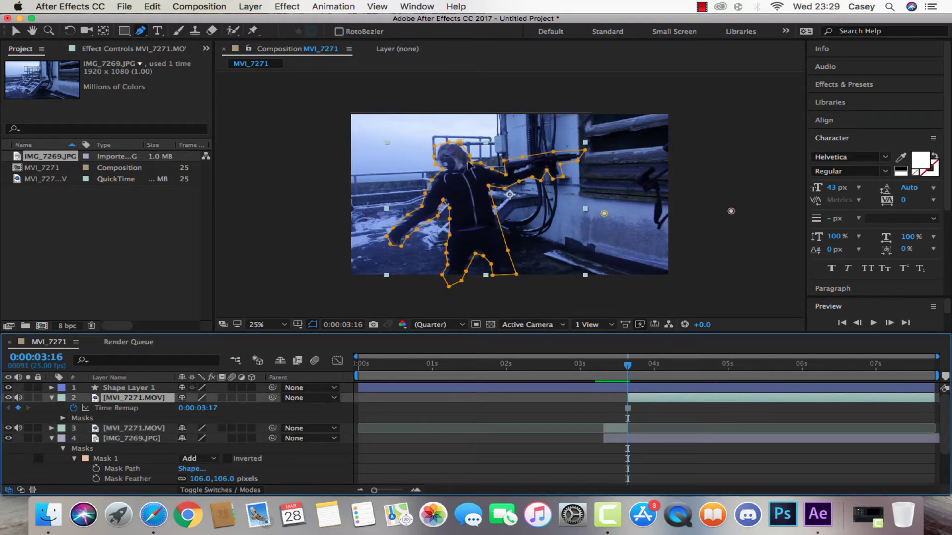
left_click(856, 323)
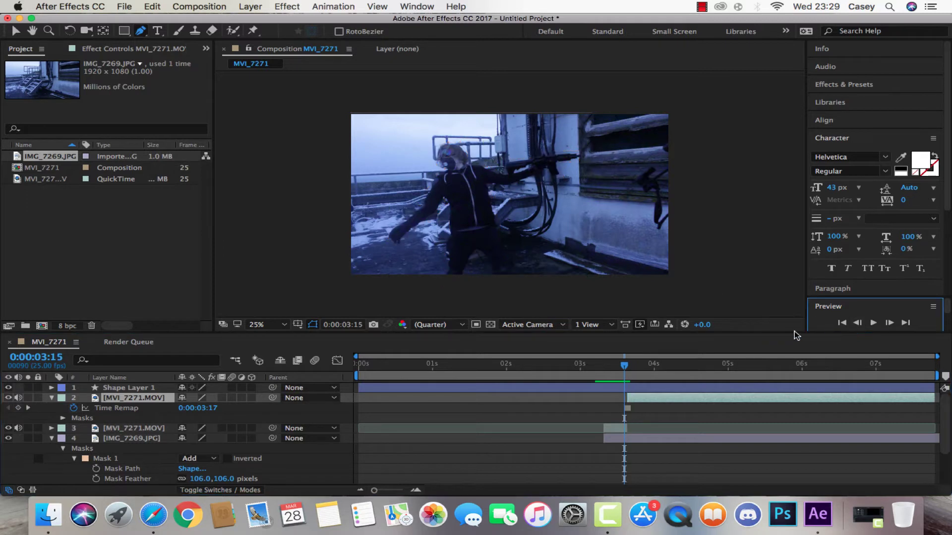
Set Mask 3's feather to 32 pixels at 3:08 on the moving MVI_7271.MOV segment.
left_click(618, 428)
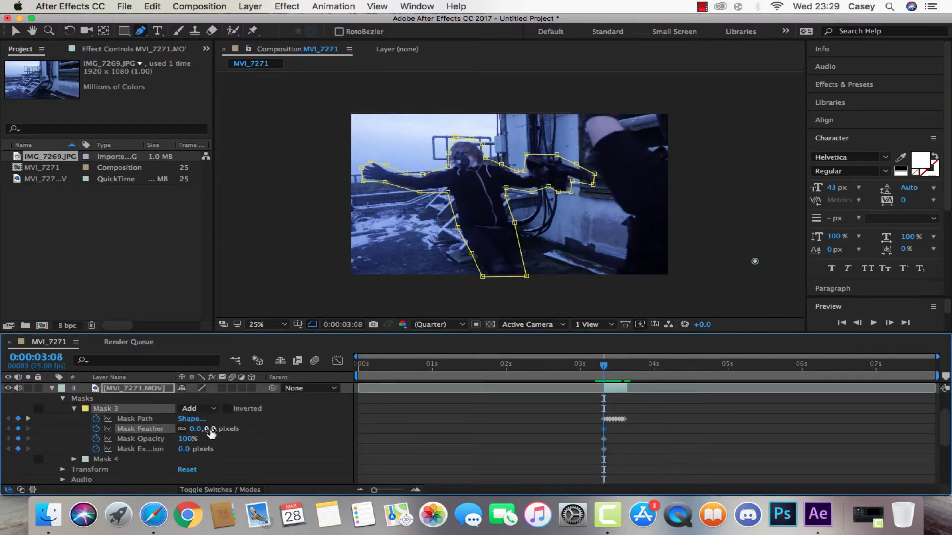
left_click_drag(208, 429, 250, 429)
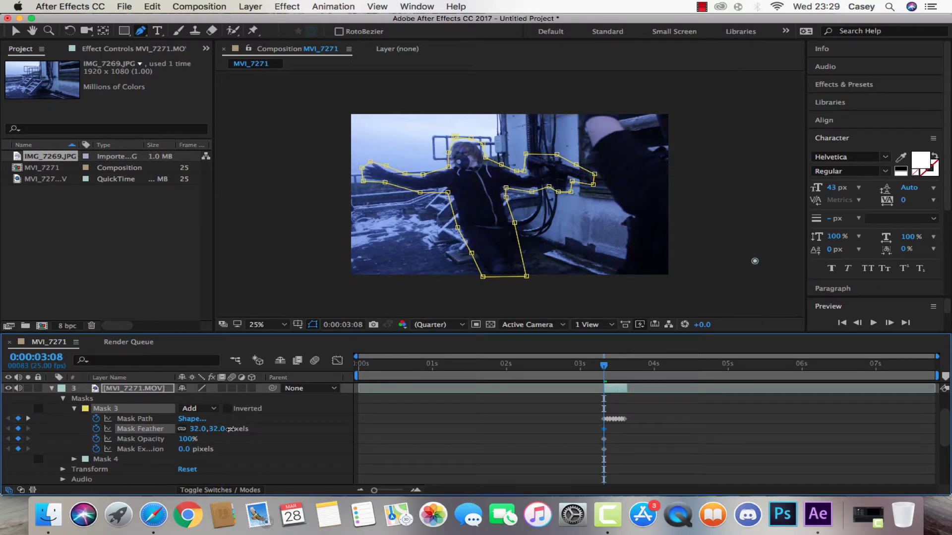
left_click(549, 415)
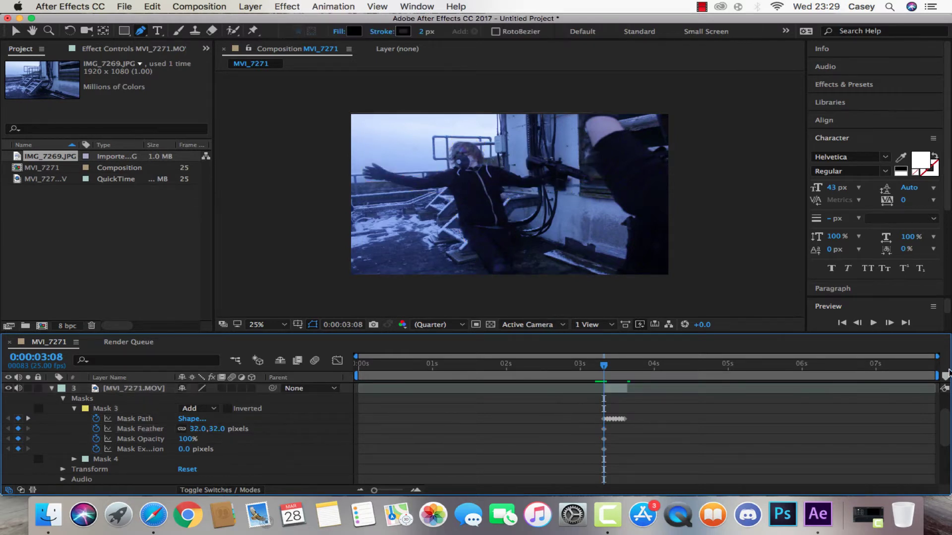
Keyframe Mask 3's feather at 169 pixels at 3:16 on the moving MVI_7271.MOV segment.
left_click(890, 323)
left_click(889, 323)
left_click(890, 322)
left_click(889, 323)
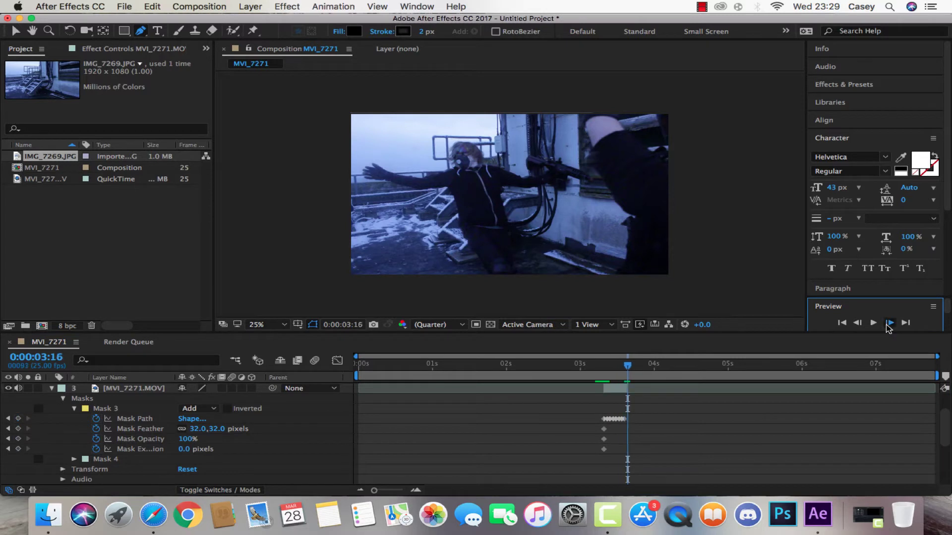
left_click(620, 392)
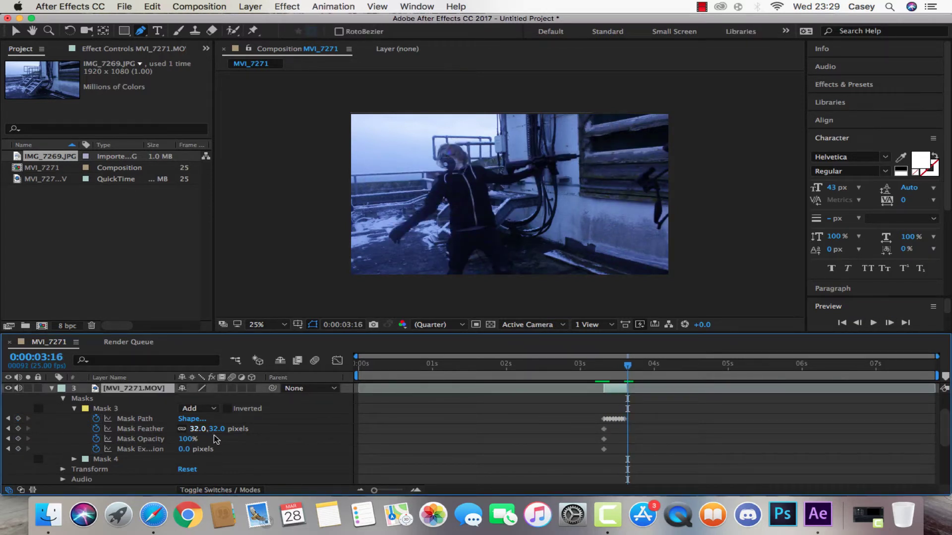
left_click_drag(217, 430, 274, 429)
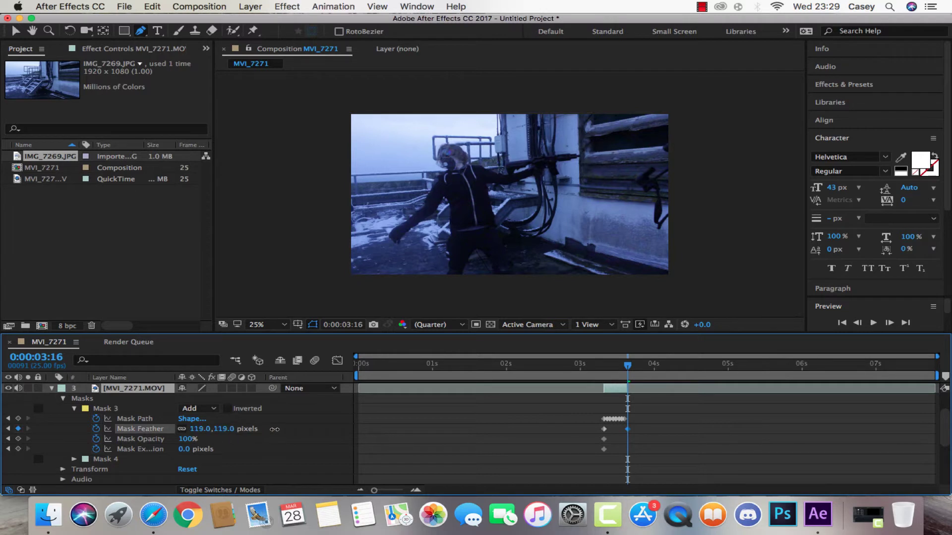
left_click(858, 323)
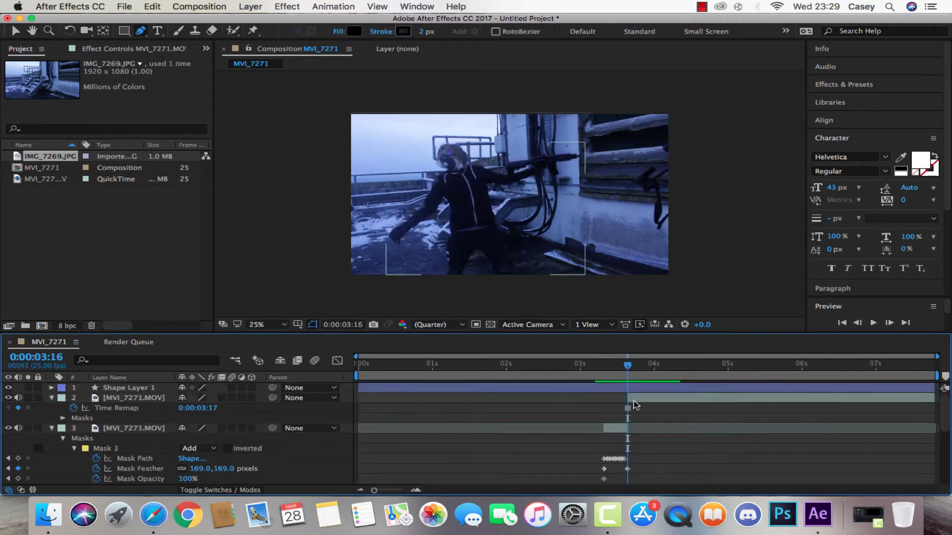
Delete Mask 1 from the time-remapped MVI_7271.MOV copy.
left_click(634, 400)
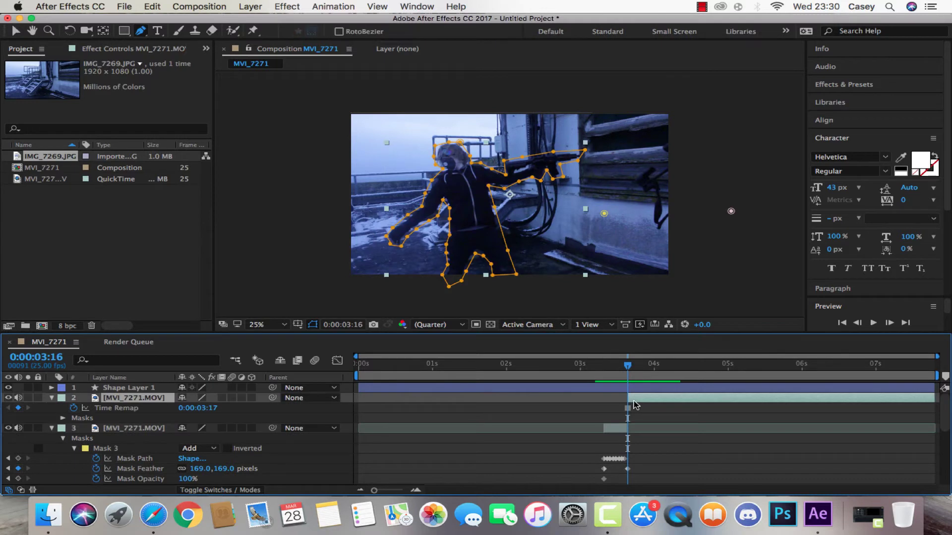
left_click(62, 418)
left_click(74, 428)
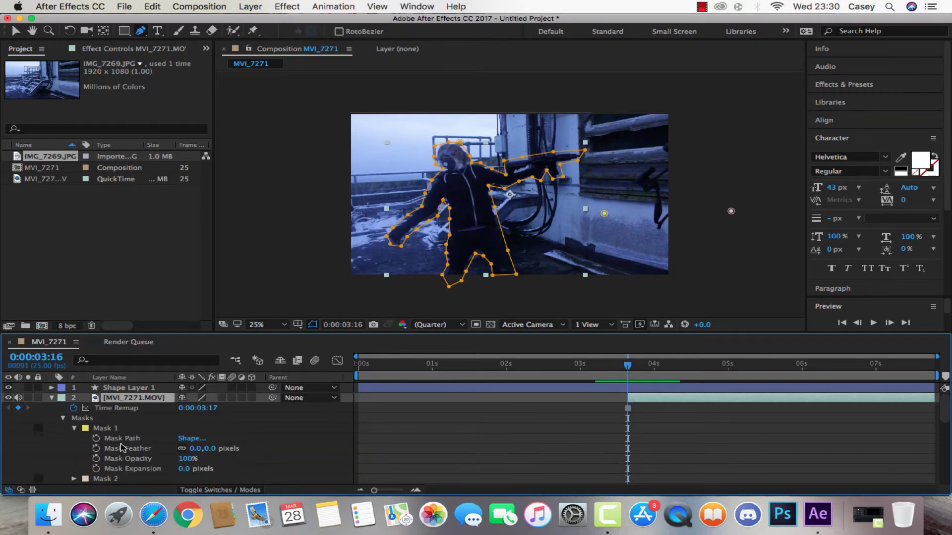
left_click_drag(252, 448, 295, 452)
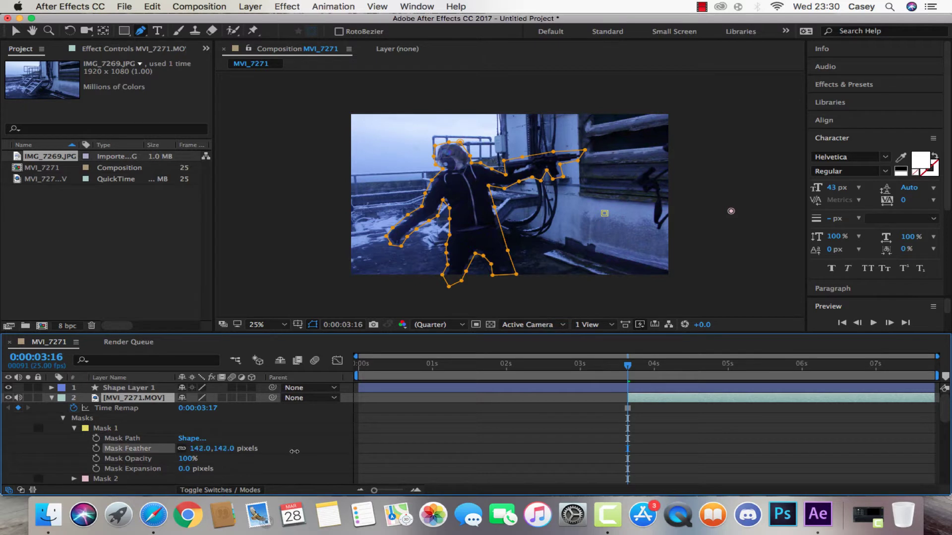
left_click(112, 428)
key("super+d")
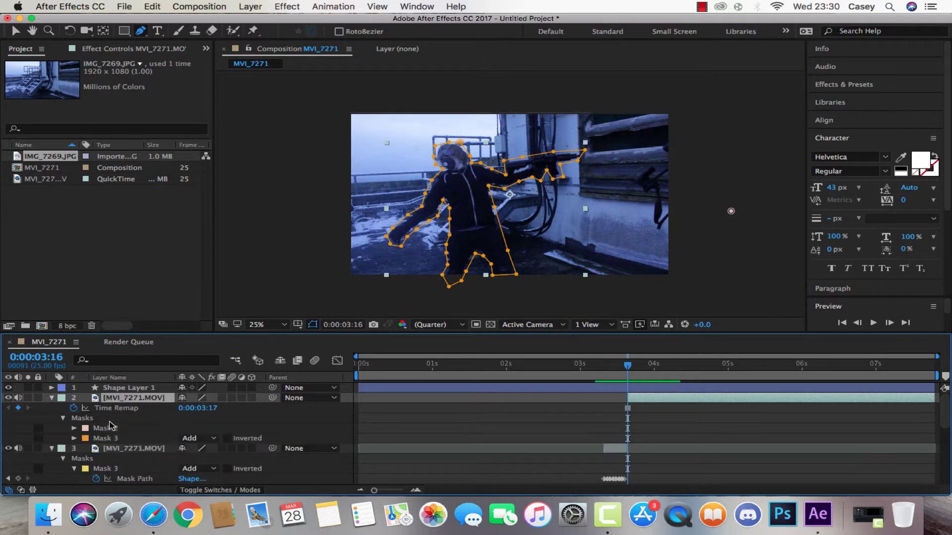
Set Mask 3's feather to 179 pixels on the time-remapped MVI_7271.MOV copy.
left_click(73, 439)
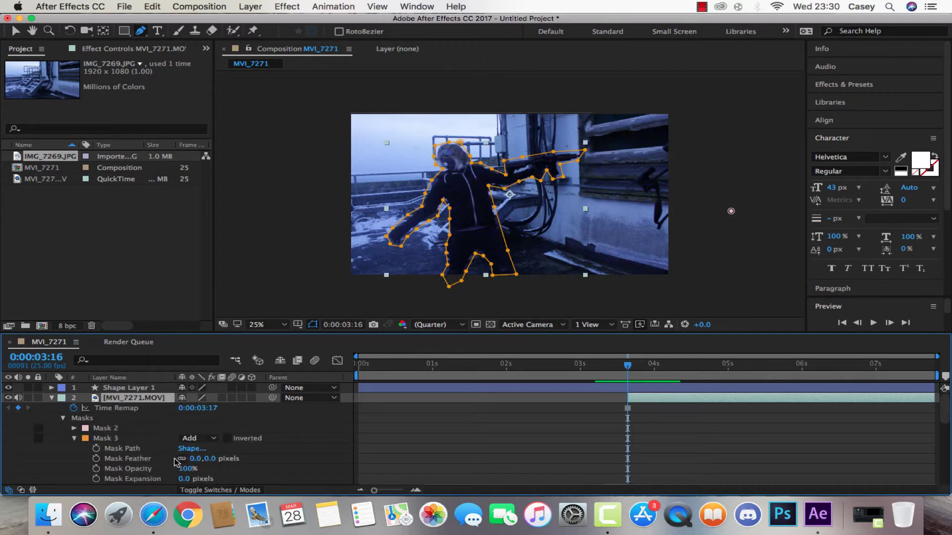
left_click_drag(195, 459, 279, 459)
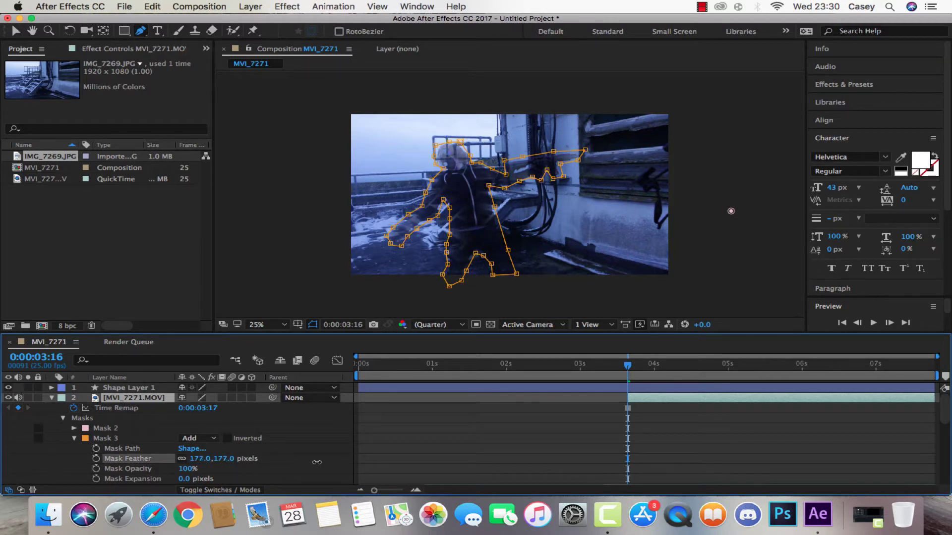
left_click(483, 457)
Add Shockwave_Vortex_04.mov from the Shockwave VFX folder in Finder to the MVI_7271 composition, with the current time at 3:08.
scroll(595, 442, "down", 5)
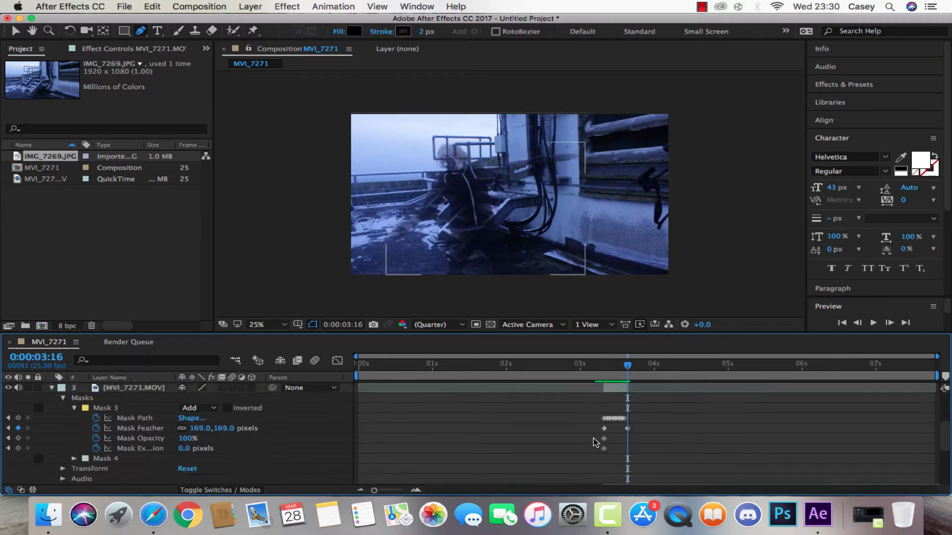
scroll(605, 428, "up", 1)
left_click_drag(616, 367, 604, 370)
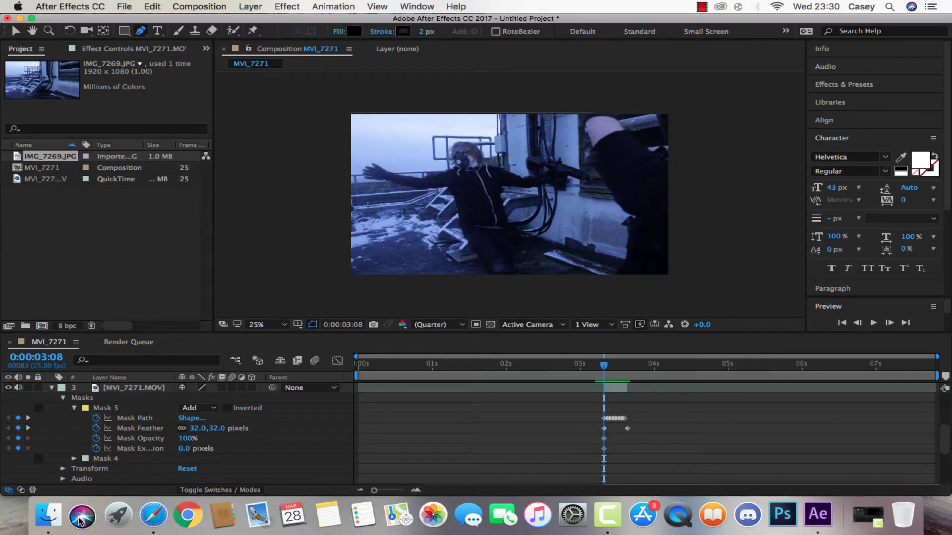
left_click(48, 515)
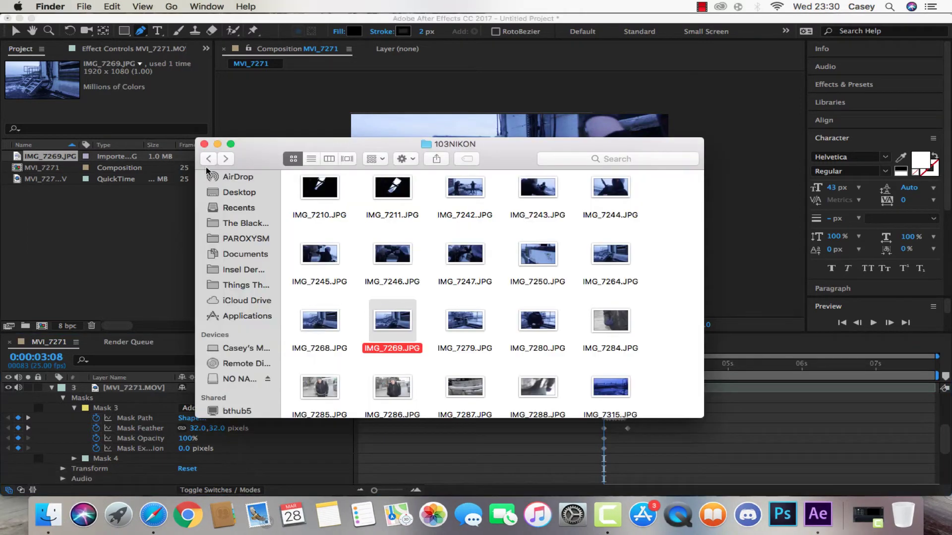
left_click(209, 159)
left_click(226, 158)
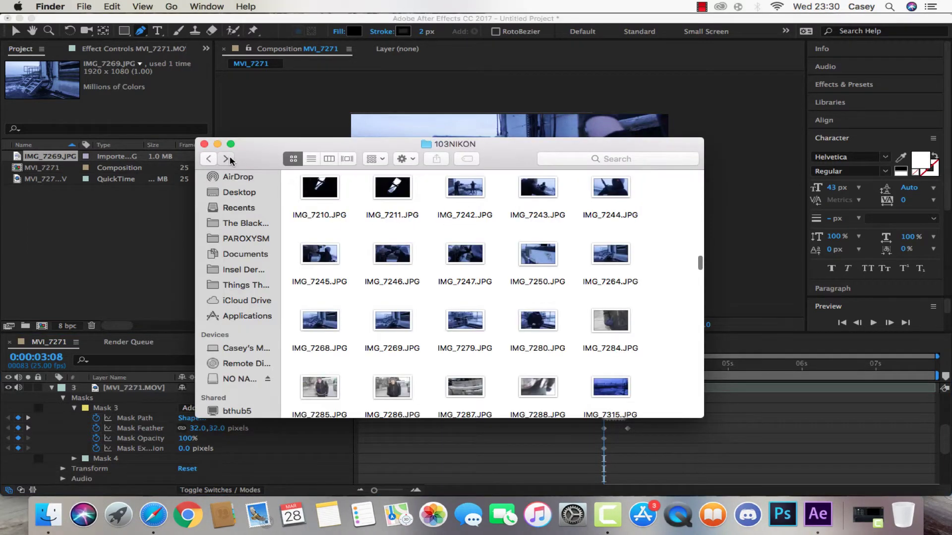
left_click(226, 159)
left_click(226, 159)
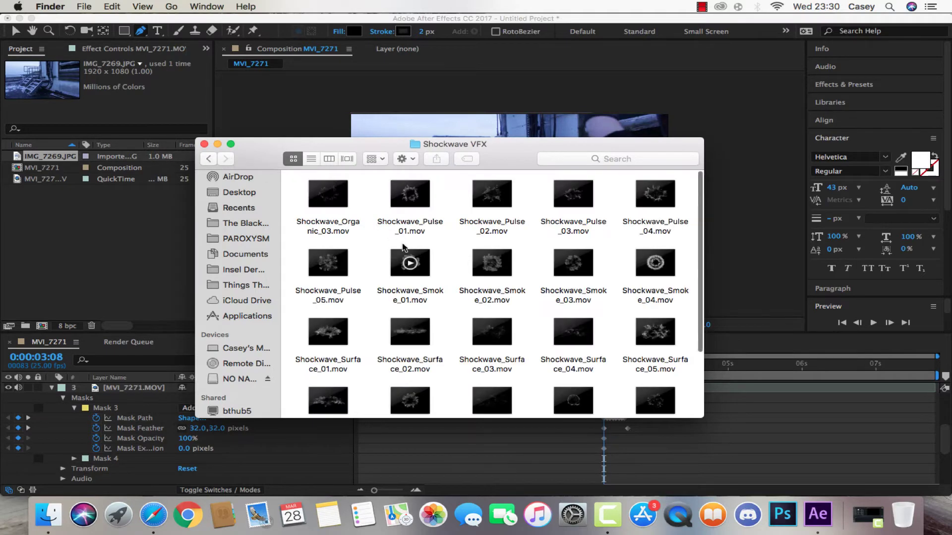
scroll(403, 246, "down", 5)
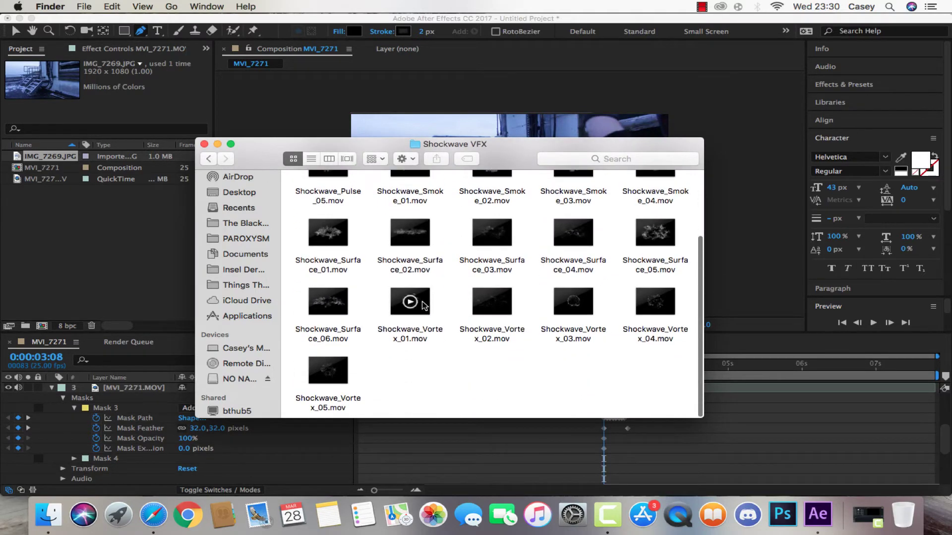
left_click_drag(655, 301, 503, 213)
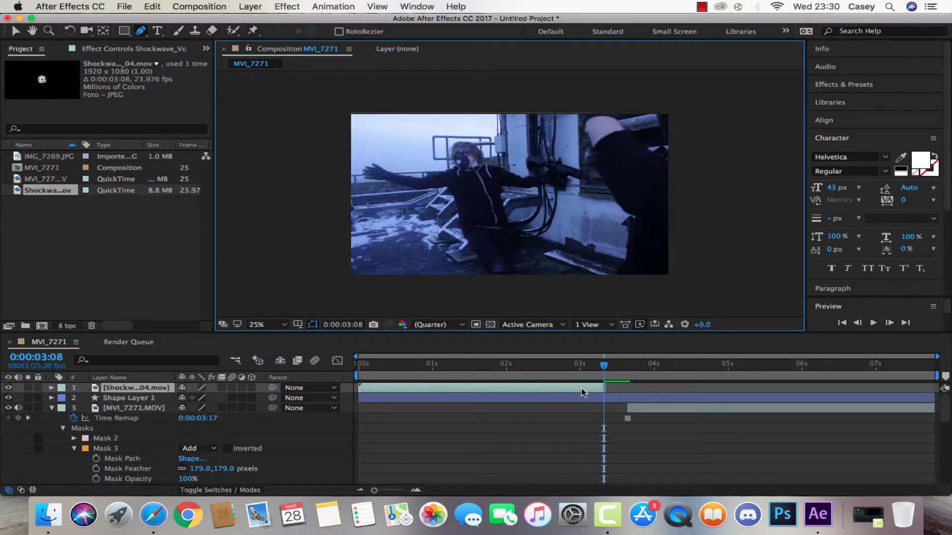
Slide the shockwave layer along the timeline so it overlaps 3:08 and set its blending mode to Screen.
left_click_drag(581, 392, 661, 389)
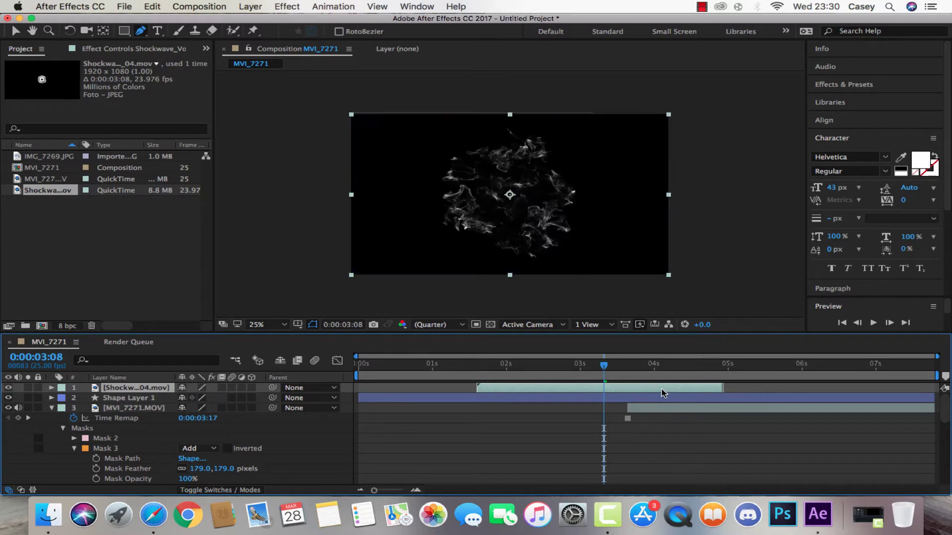
left_click_drag(577, 387, 651, 389)
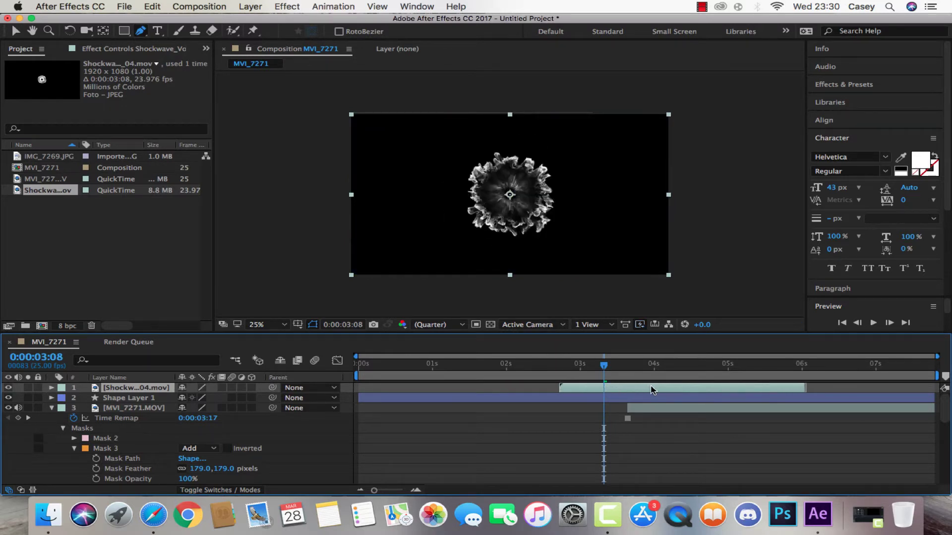
right_click(590, 388)
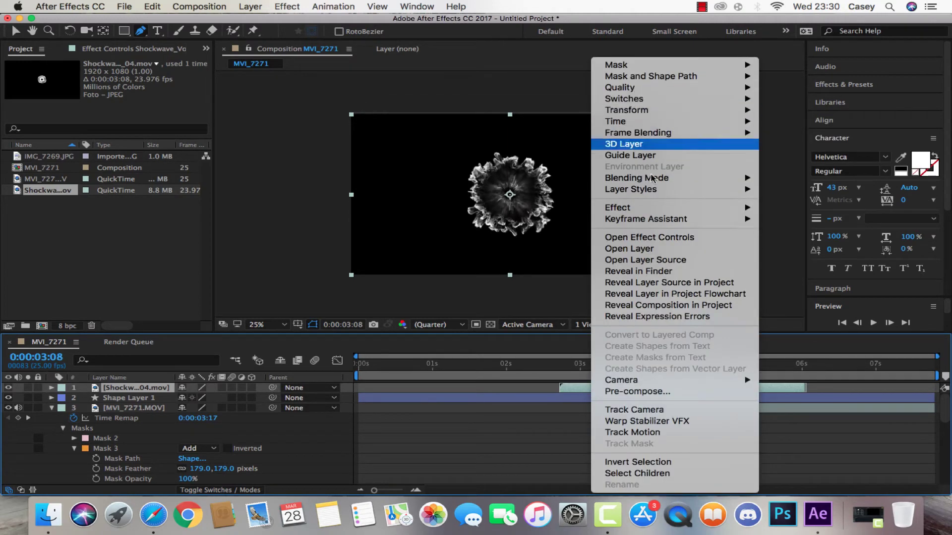
mouse_move(653, 180)
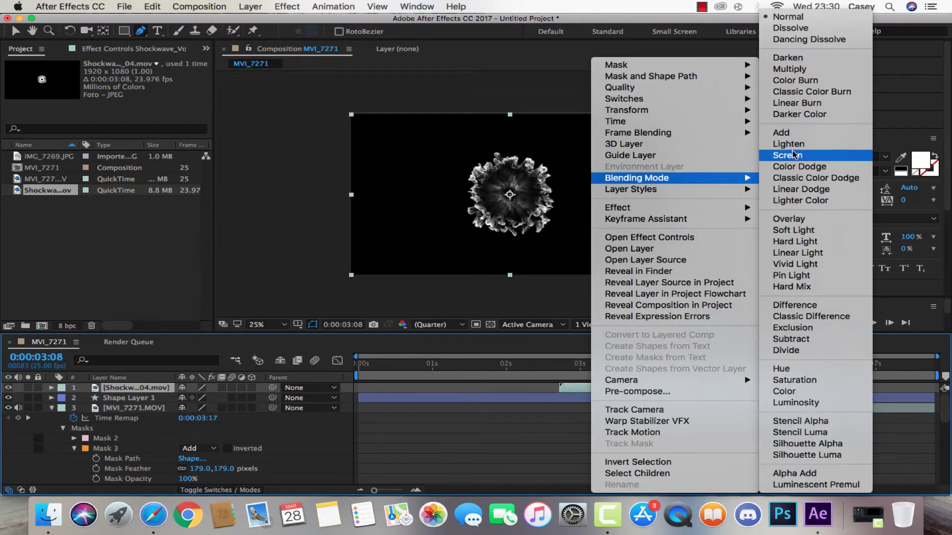
left_click(808, 147)
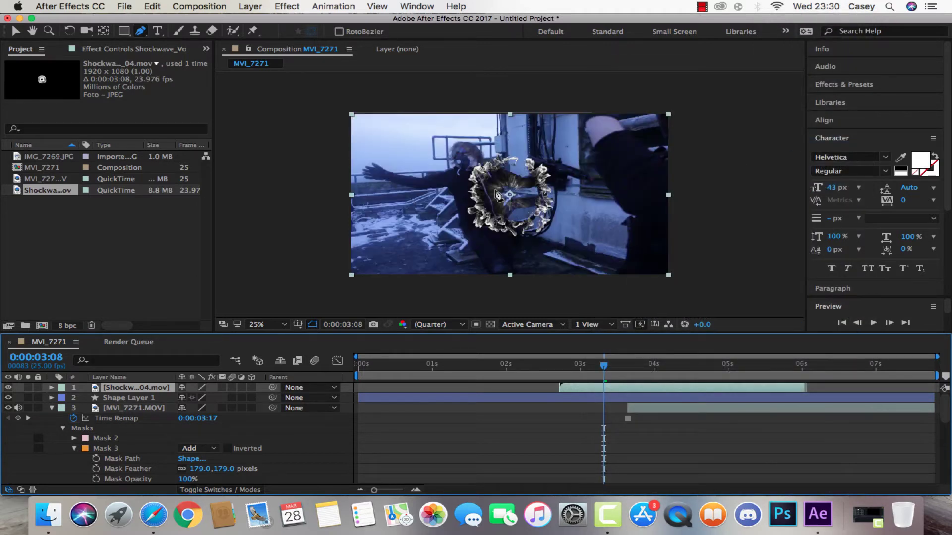
right_click(593, 393)
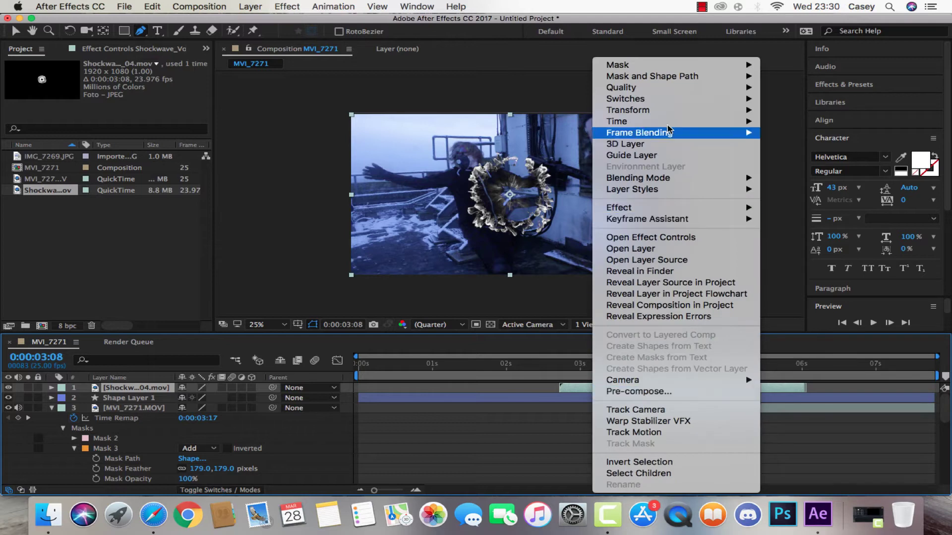
mouse_move(722, 178)
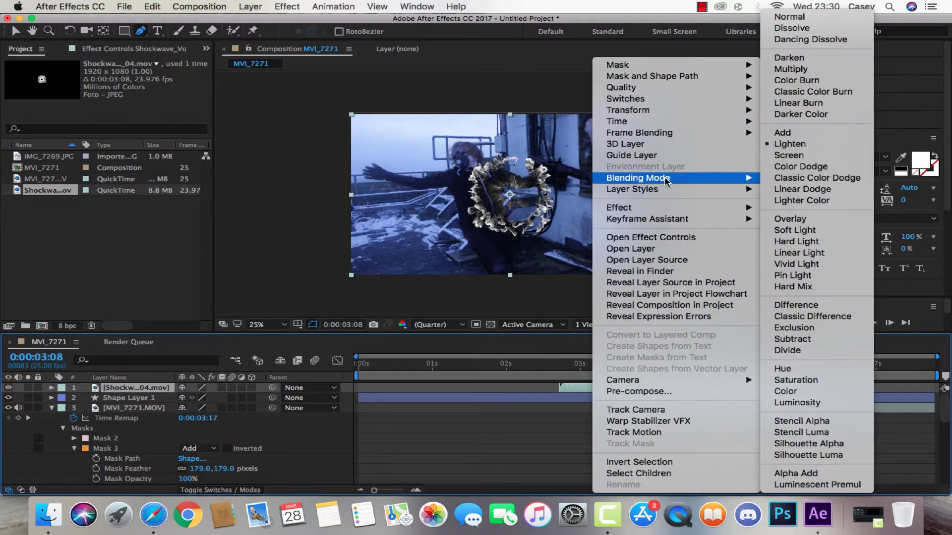
left_click(818, 156)
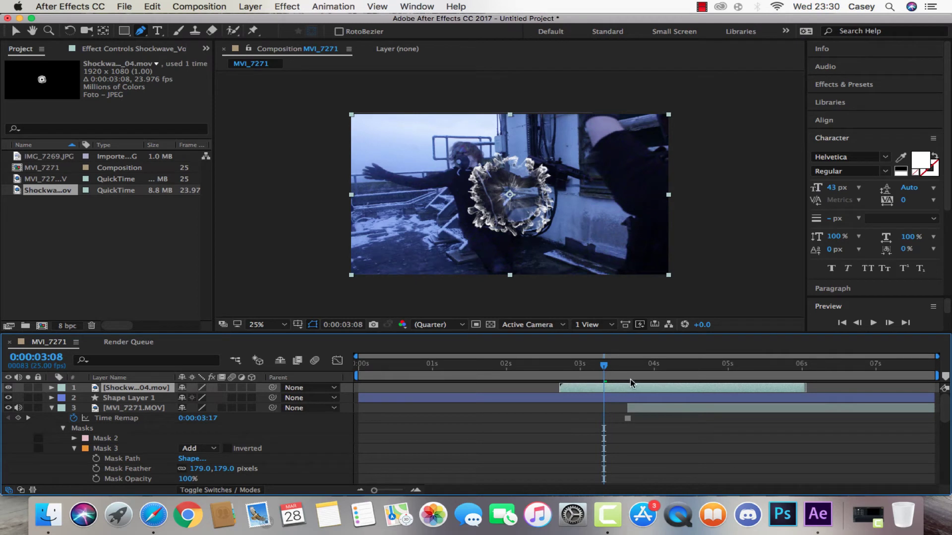
Place the shockwave layer directly above IMG_7269.JPG starting at 3:08, and center it on the man's torso.
left_click_drag(631, 383, 608, 379)
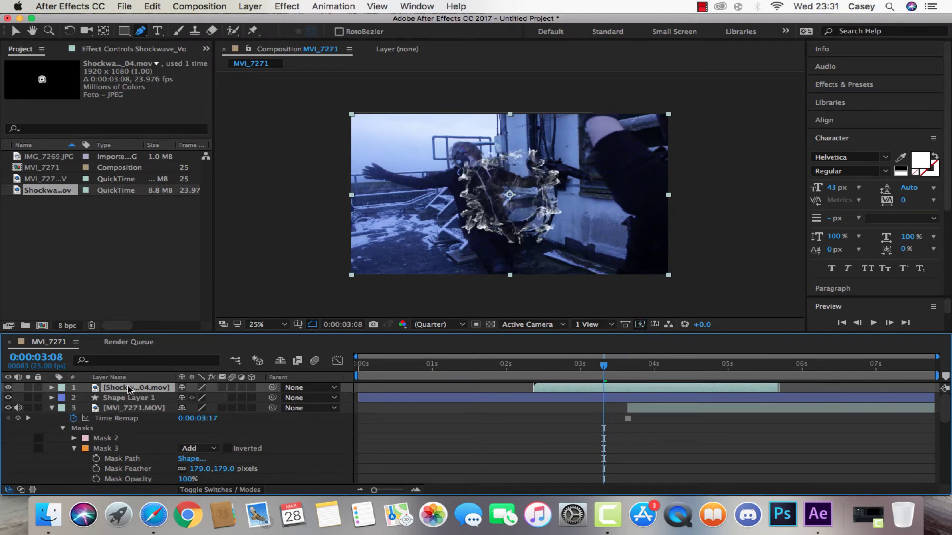
key("Delete")
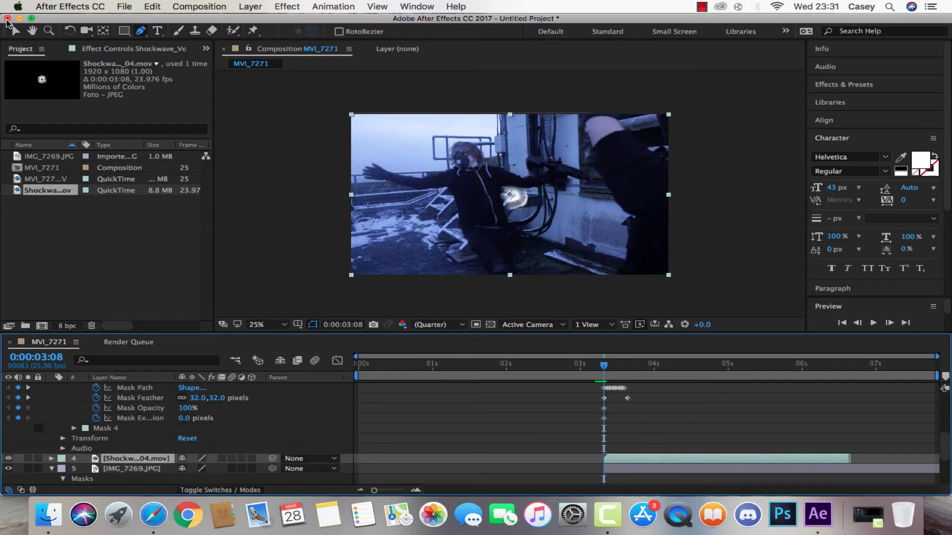
left_click(16, 31)
left_click_drag(521, 204, 491, 196)
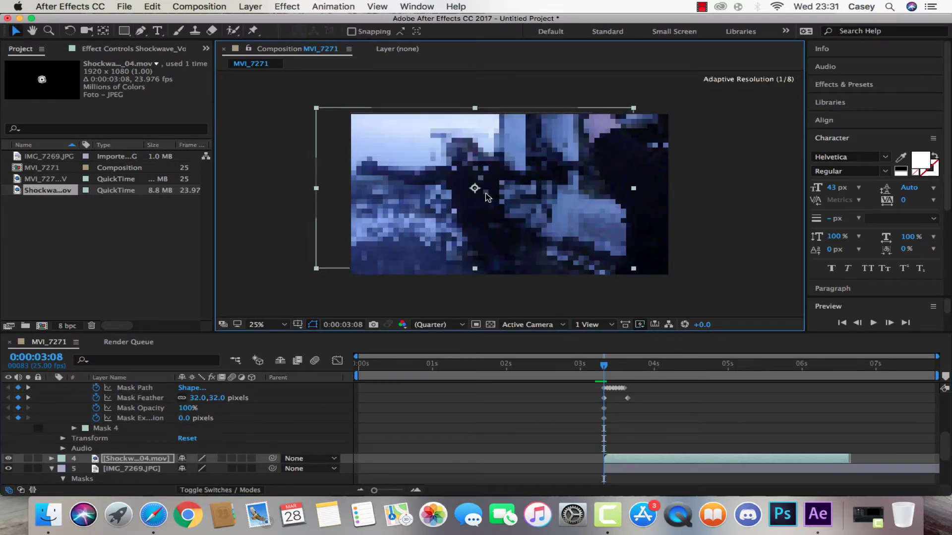
Slide the shockwave layer a few frames earlier and trim its start to 3:08.
left_click(890, 323)
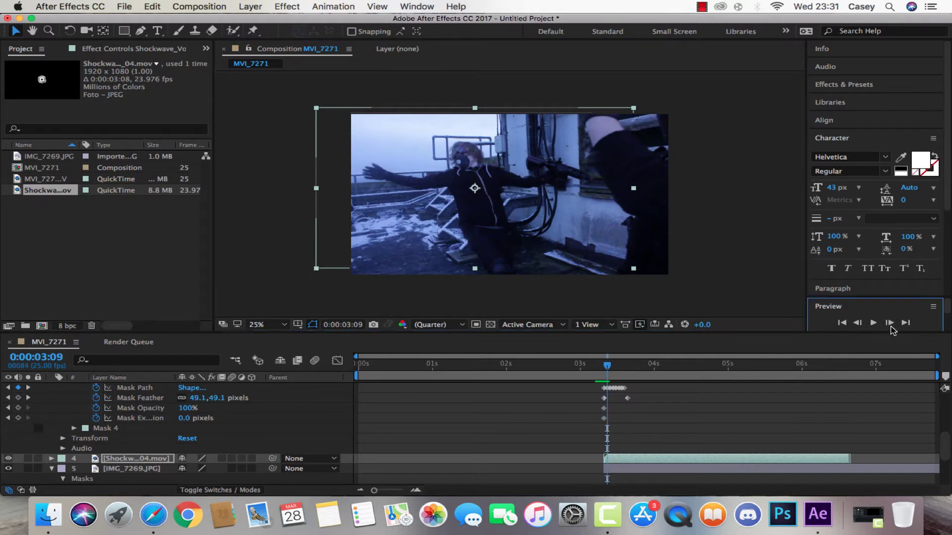
left_click(889, 323)
left_click(890, 326)
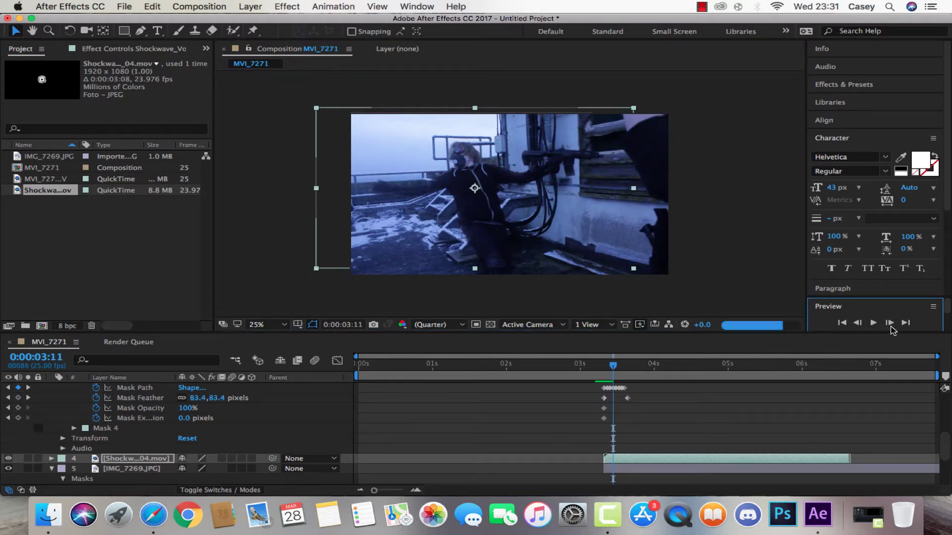
left_click_drag(670, 462, 661, 462)
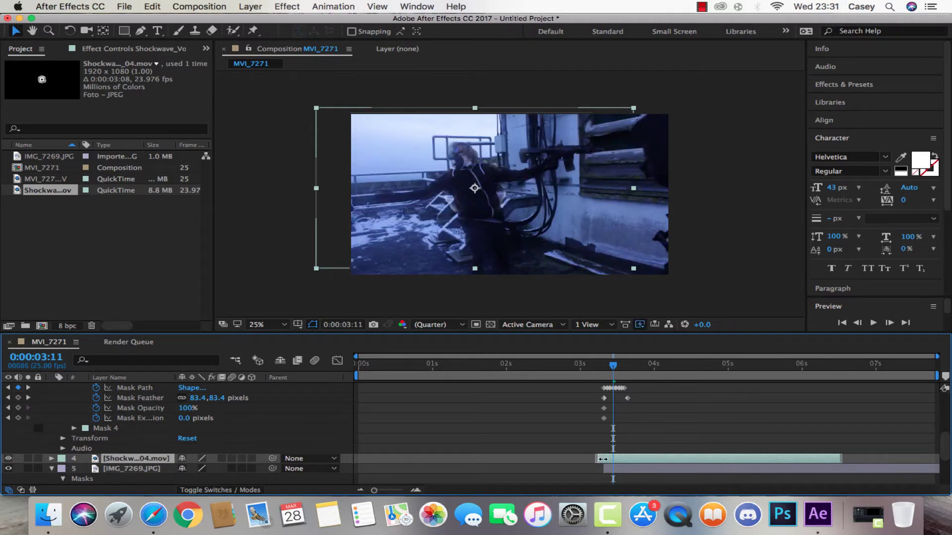
Review the shockwave behind the fading man frame by frame from 3:08, and at 4:00, 4:06 and 4:04.
left_click(856, 323)
left_click(856, 323)
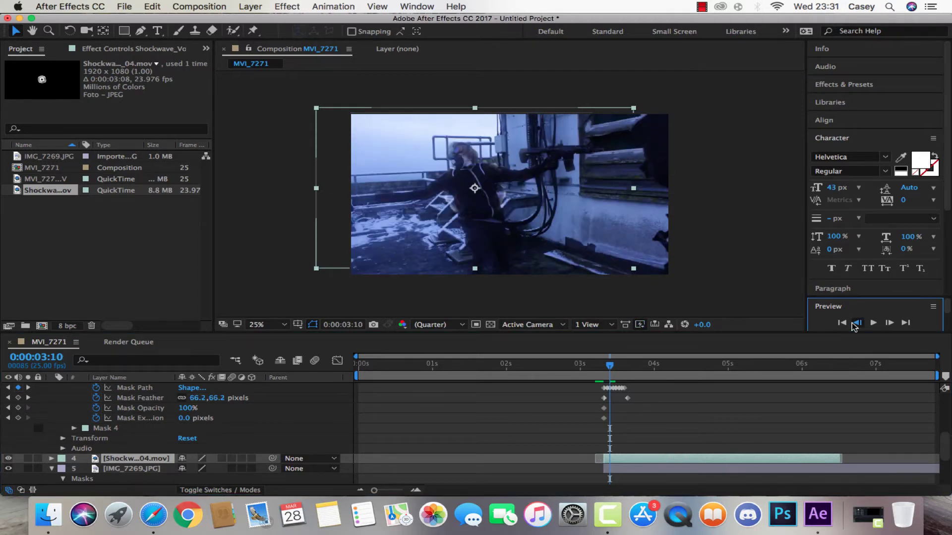
left_click(856, 322)
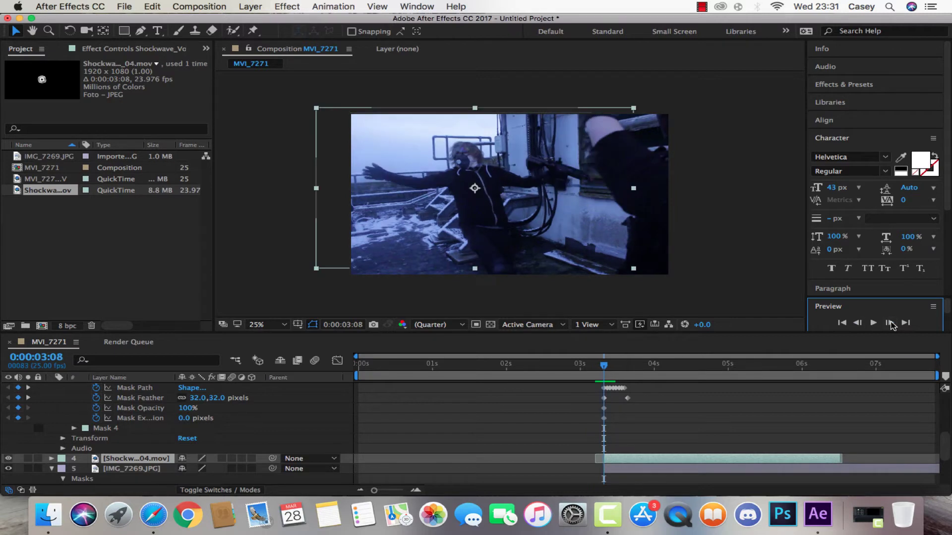
left_click(889, 323)
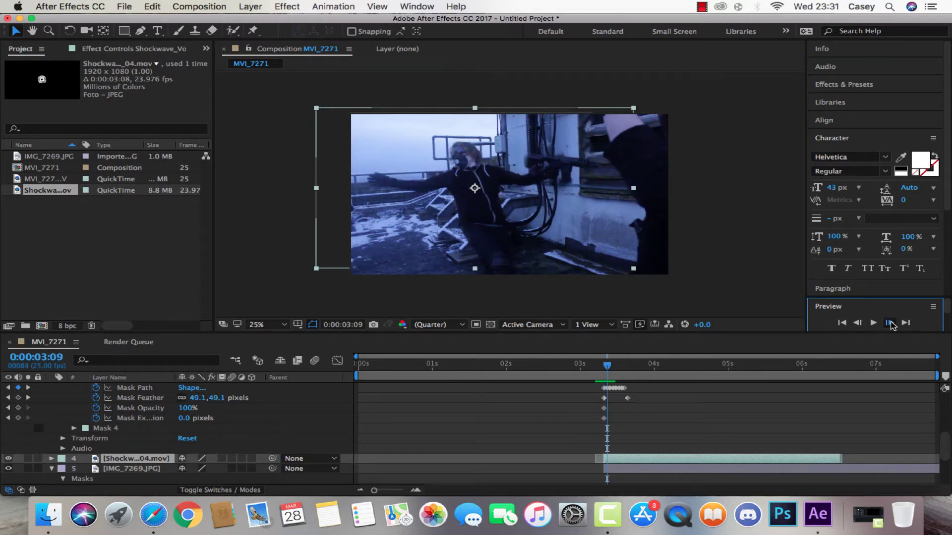
left_click(889, 323)
left_click(890, 323)
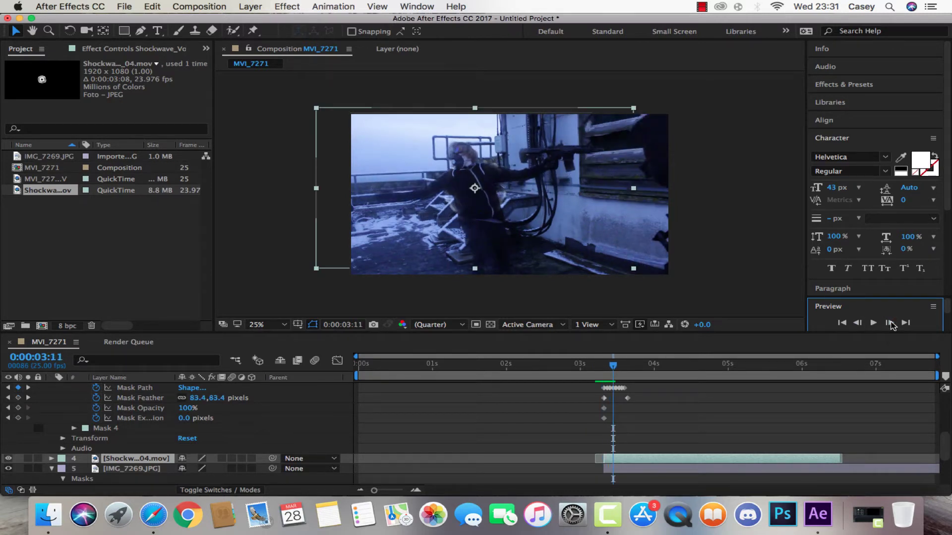
left_click(890, 323)
left_click(890, 323)
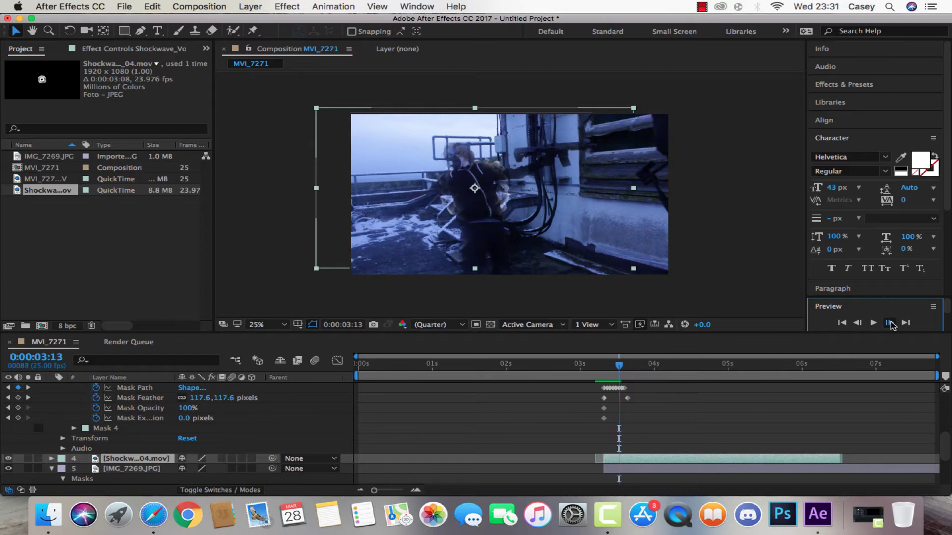
left_click(890, 323)
left_click(654, 366)
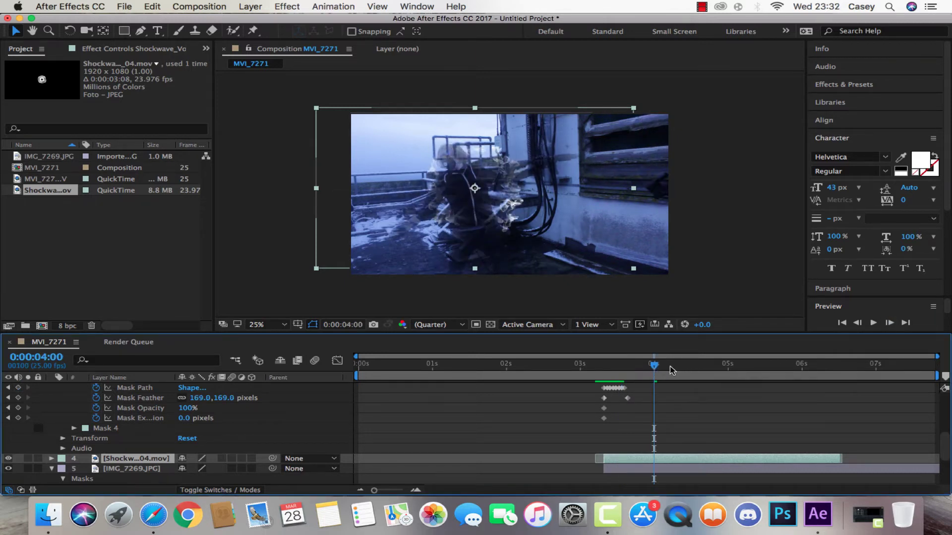
left_click(672, 366)
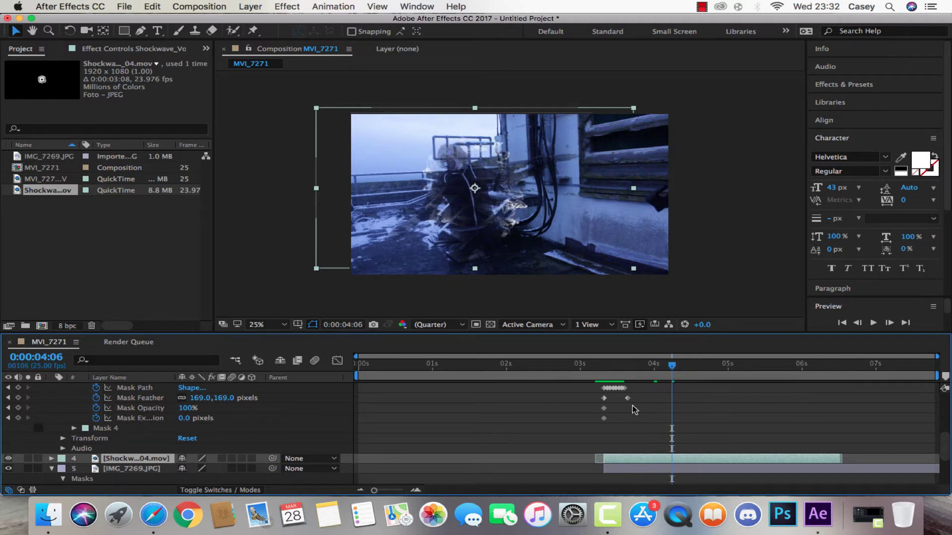
left_click_drag(669, 367, 665, 367)
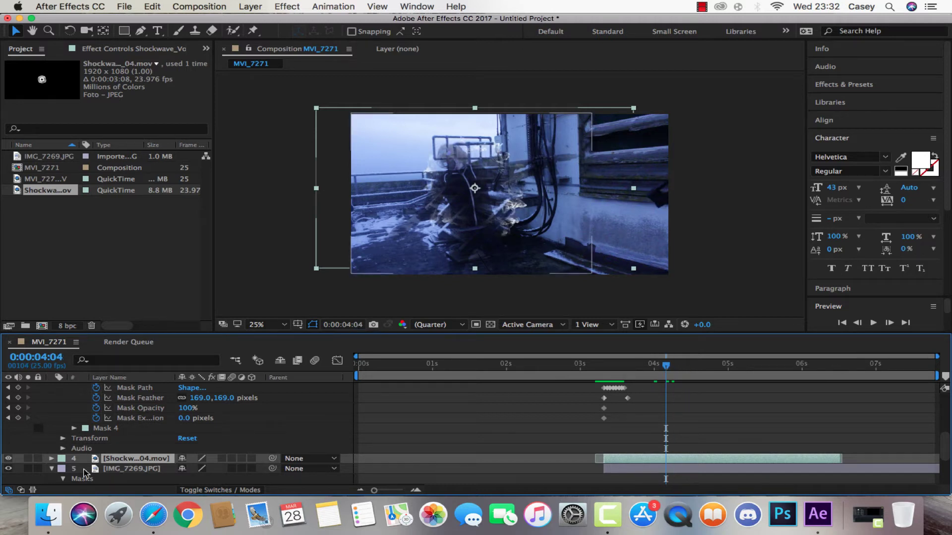
Expand the shockwave layer's Transform properties in the timeline.
left_click(52, 460)
left_click(62, 469)
scroll(114, 470, "down", 2)
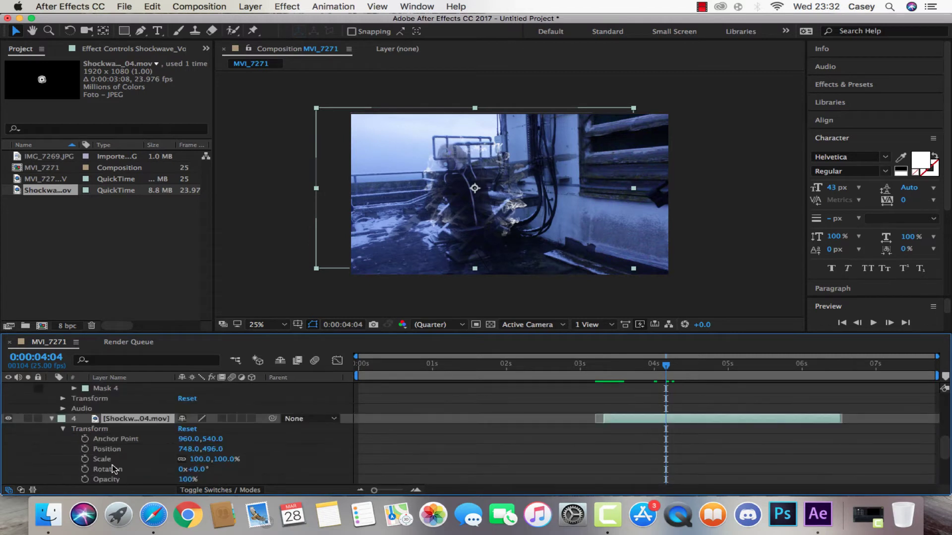
left_click(85, 438)
left_click(85, 449)
left_click(84, 459)
left_click(85, 469)
left_click(85, 480)
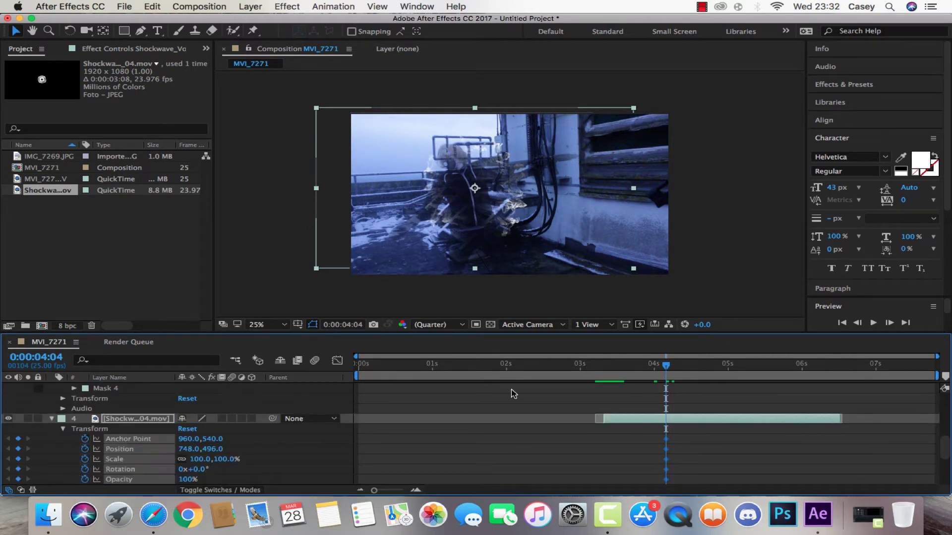
left_click(600, 375)
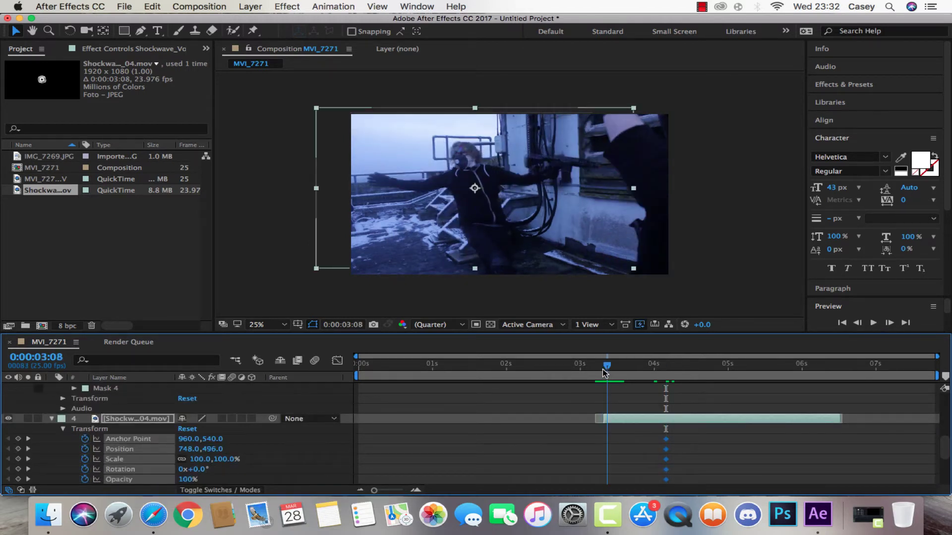
left_click(85, 479)
left_click(85, 470)
left_click(85, 459)
left_click(85, 449)
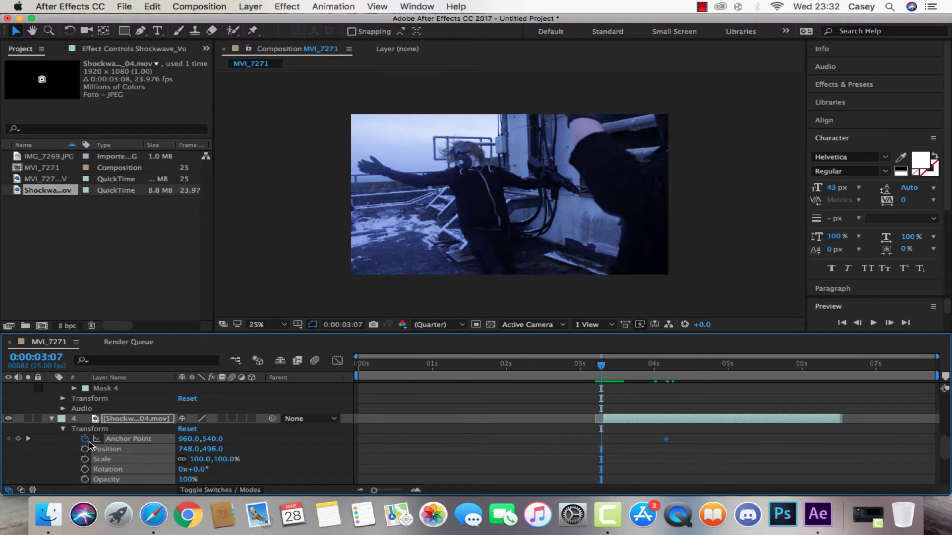
left_click(85, 438)
Start keyframes at 3:07 for all of the shockwave layer's transform properties and set its Scale to 28%.
left_click(84, 438)
left_click(85, 449)
left_click(84, 459)
left_click(85, 469)
left_click(85, 479)
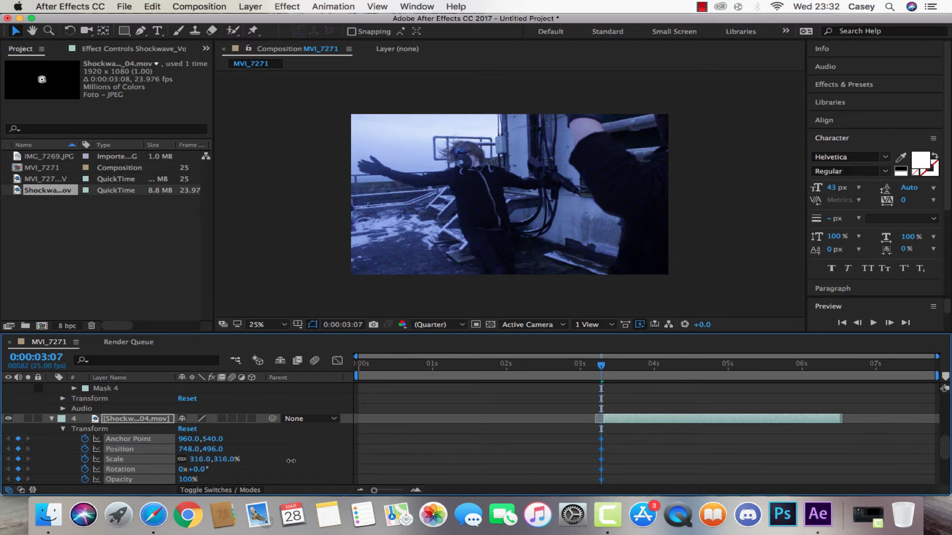
left_click_drag(291, 461, 156, 463)
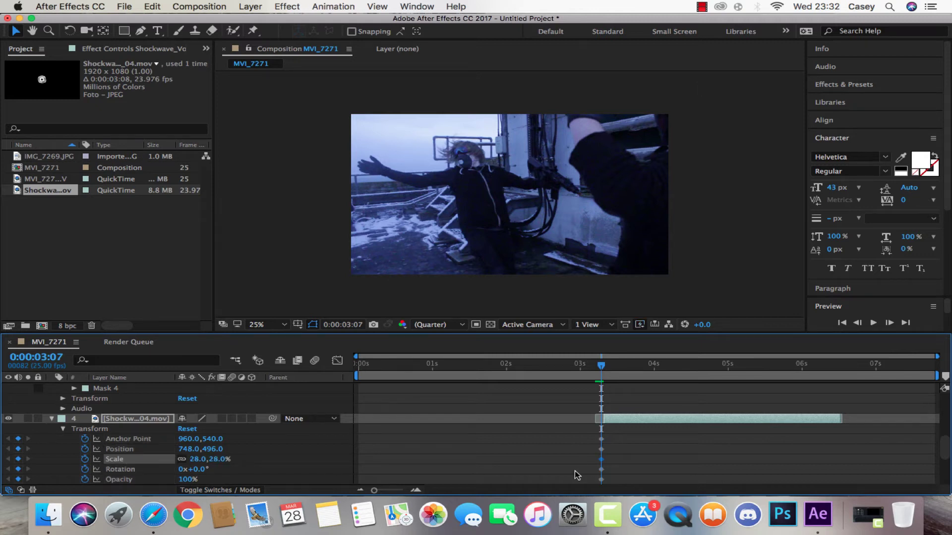
Set the shockwave layer's Scale to 26% one frame further, at 3:08.
left_click(888, 323)
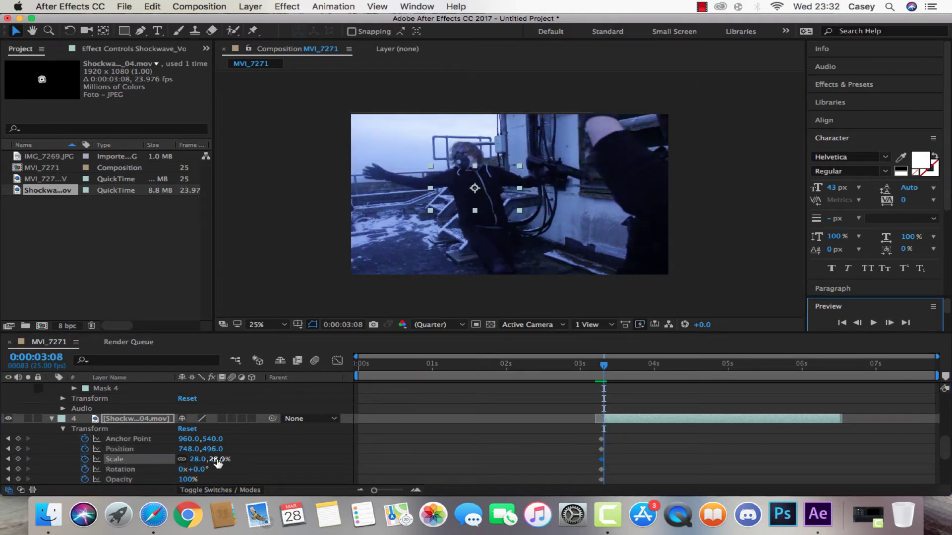
left_click_drag(219, 463, 215, 464)
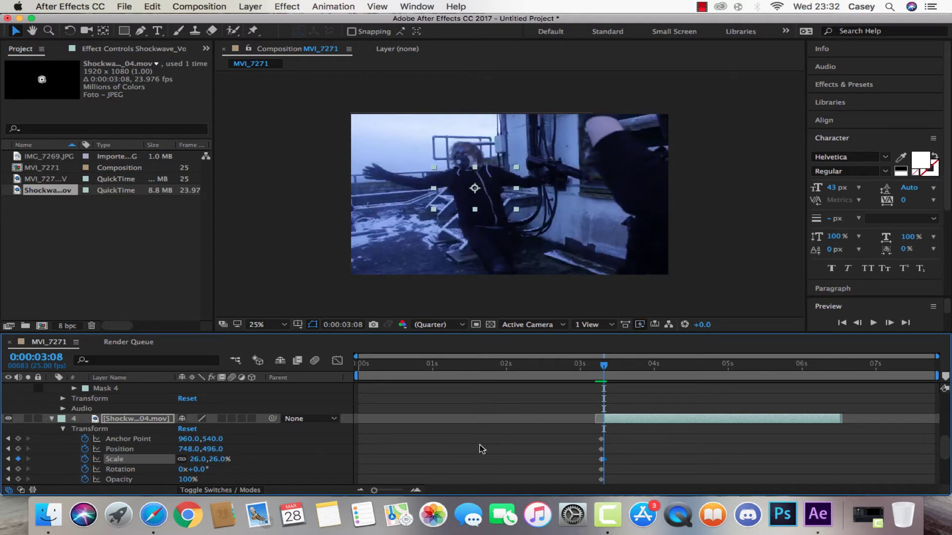
left_click(763, 408)
Advance to 3:11, set the shockwave layer's Scale to 128% there, and deselect the layer.
left_click(889, 322)
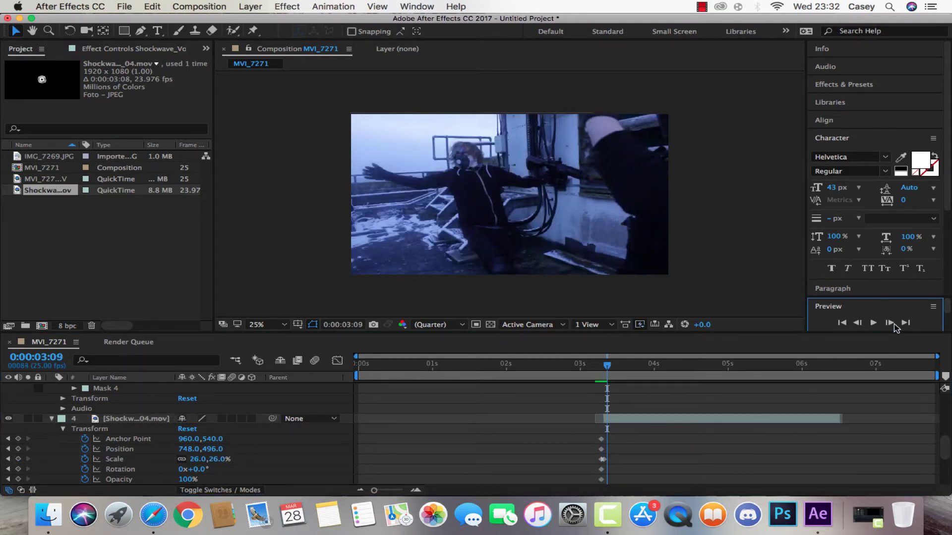
left_click(891, 323)
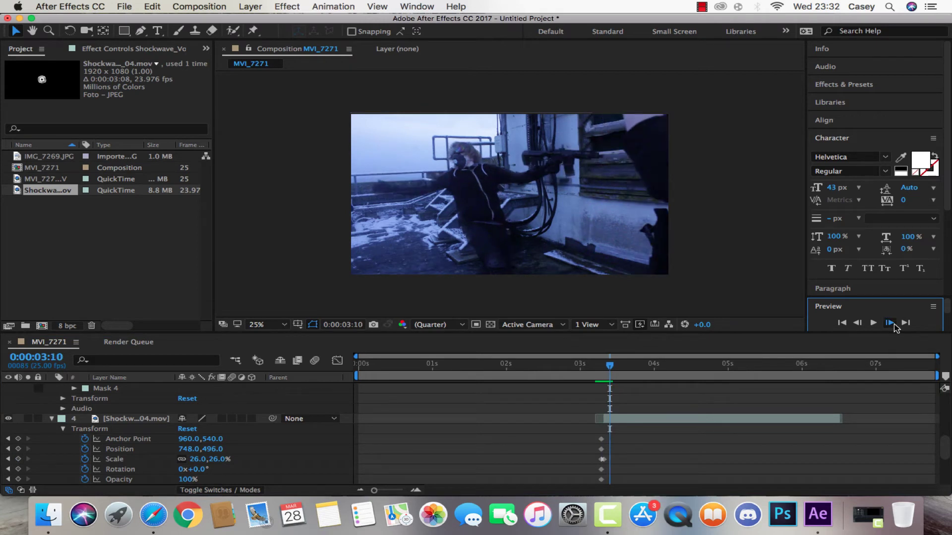
left_click(891, 324)
left_click(625, 421)
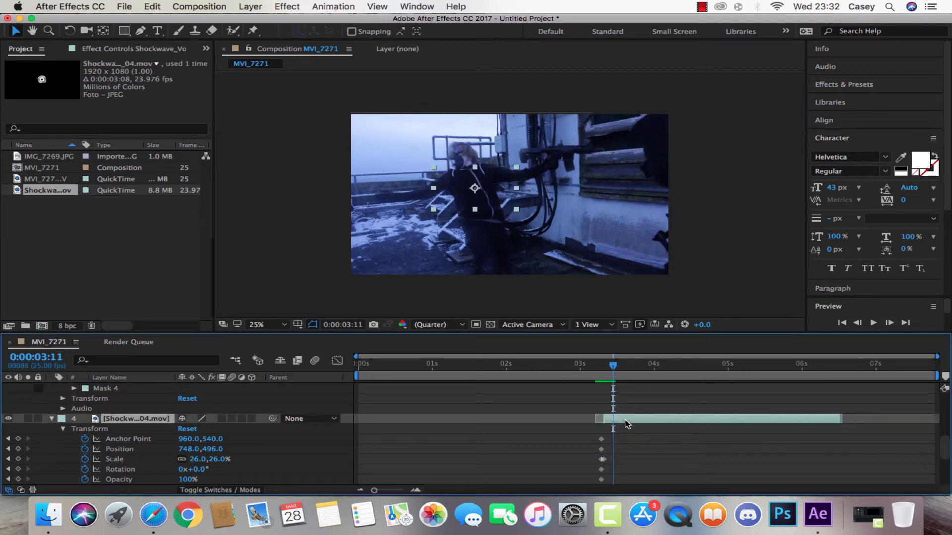
left_click_drag(218, 460, 291, 463)
key("super+shift+a")
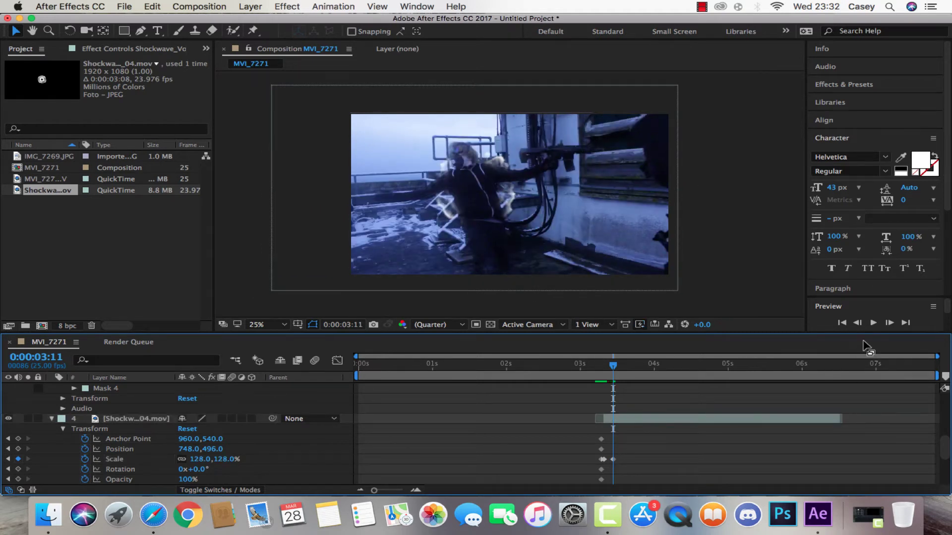
Delete the shockwave's Scale keyframe at 3:08 and check the growth frame by frame from 3:09 to 3:11.
left_click(856, 323)
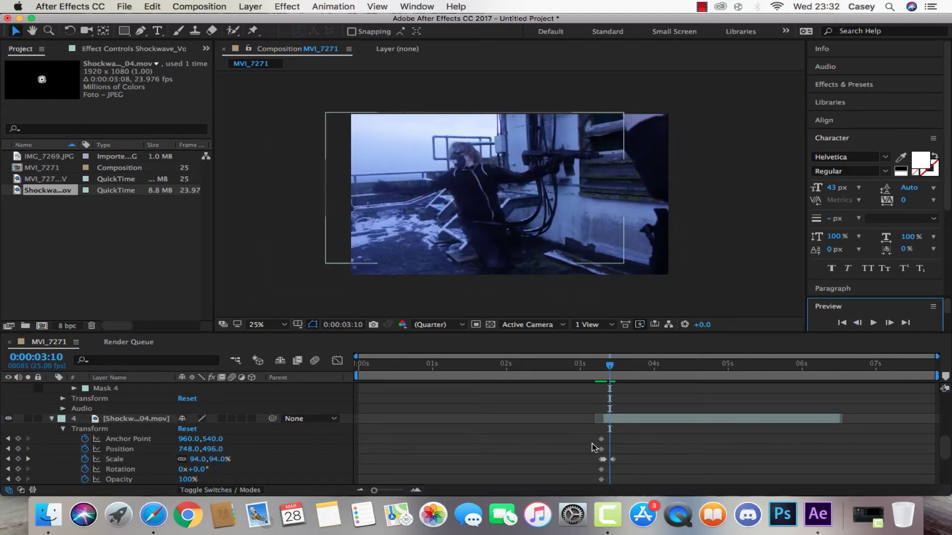
left_click(602, 459)
left_click_drag(605, 461, 607, 460)
left_click(857, 322)
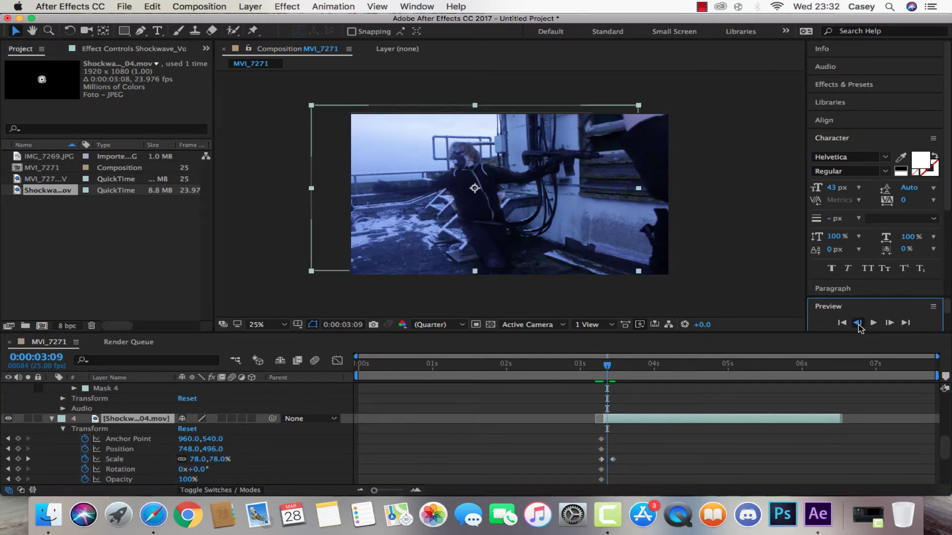
left_click(889, 322)
left_click(890, 325)
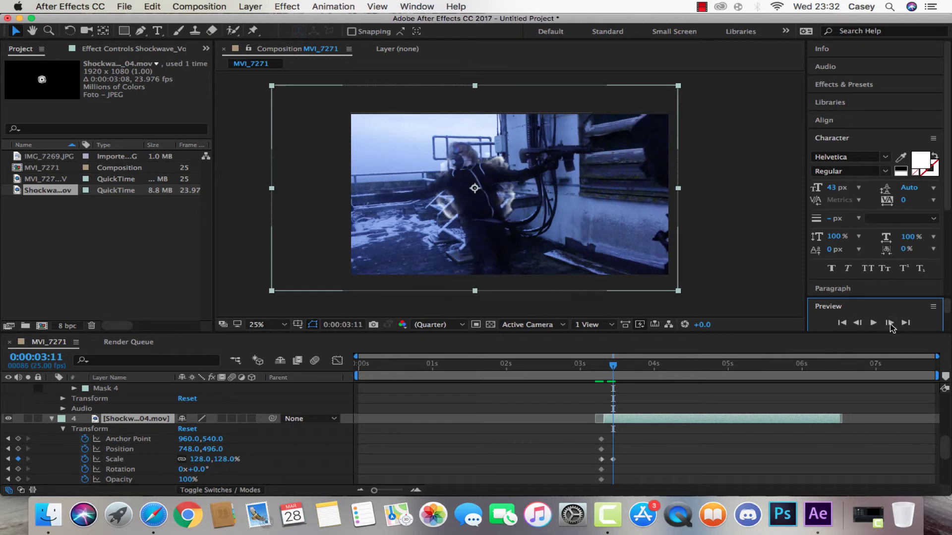
Advance to 3:18 and set the shockwave layer's Scale to 169% there.
left_click(890, 322)
left_click(889, 323)
left_click(890, 323)
left_click(890, 322)
left_click(890, 323)
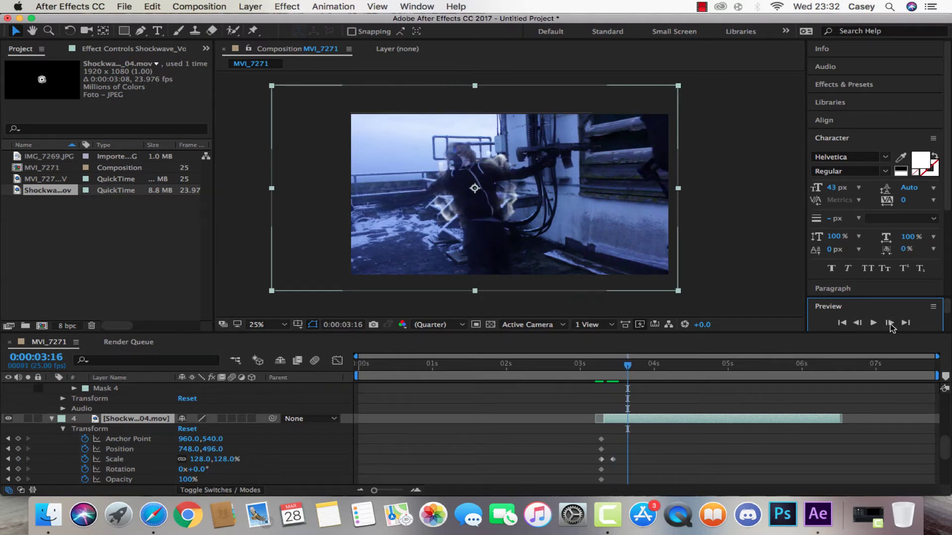
left_click(889, 323)
left_click(889, 322)
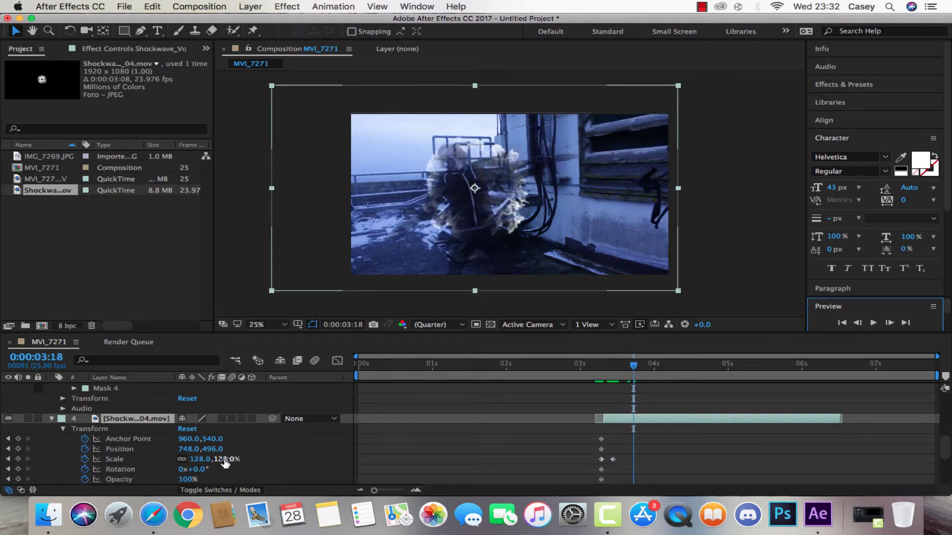
left_click_drag(226, 459, 254, 462)
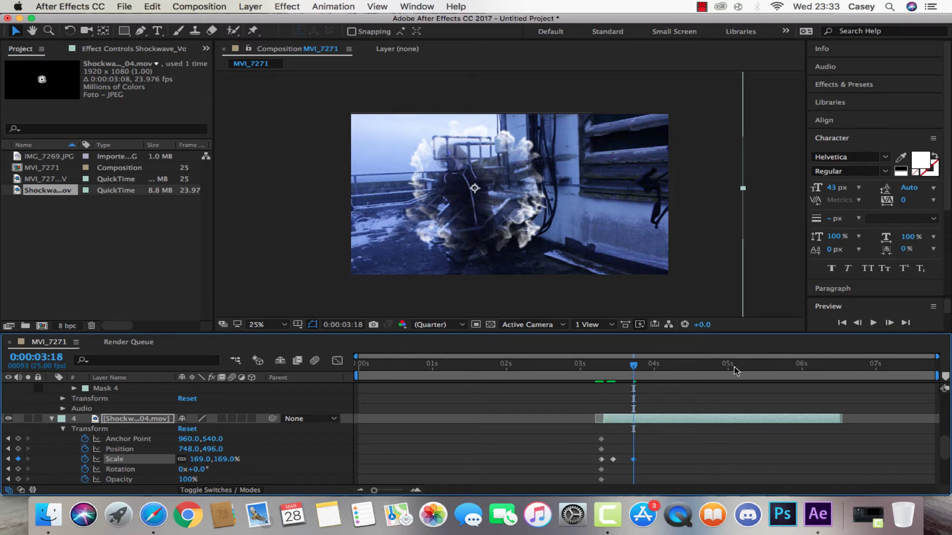
Time-stretch the shockwave layer with a stretch factor of 33.
right_click(641, 417)
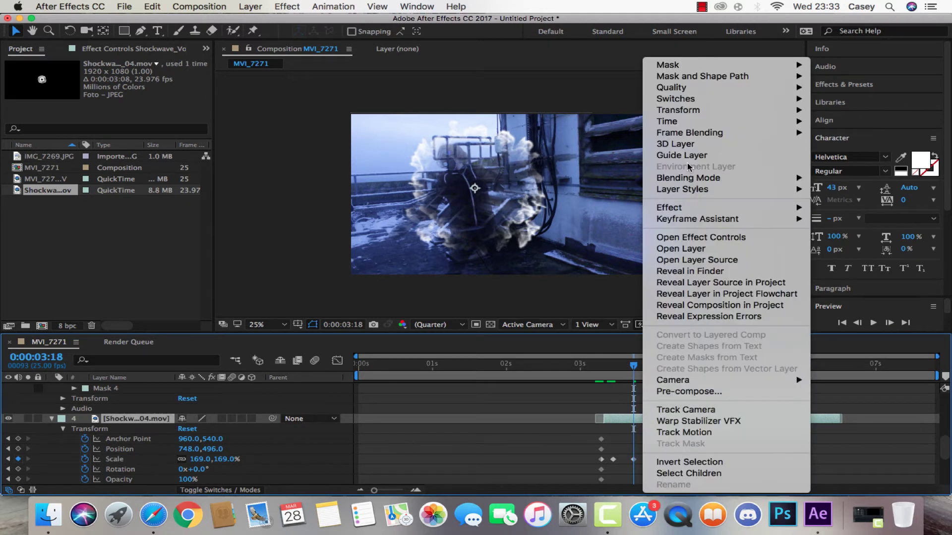
mouse_move(684, 122)
left_click(544, 144)
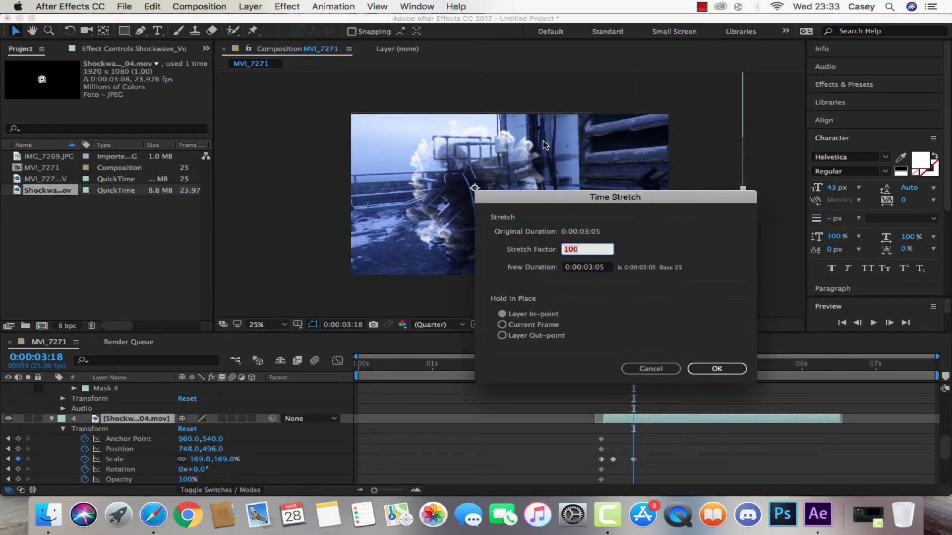
type("33")
key("Return")
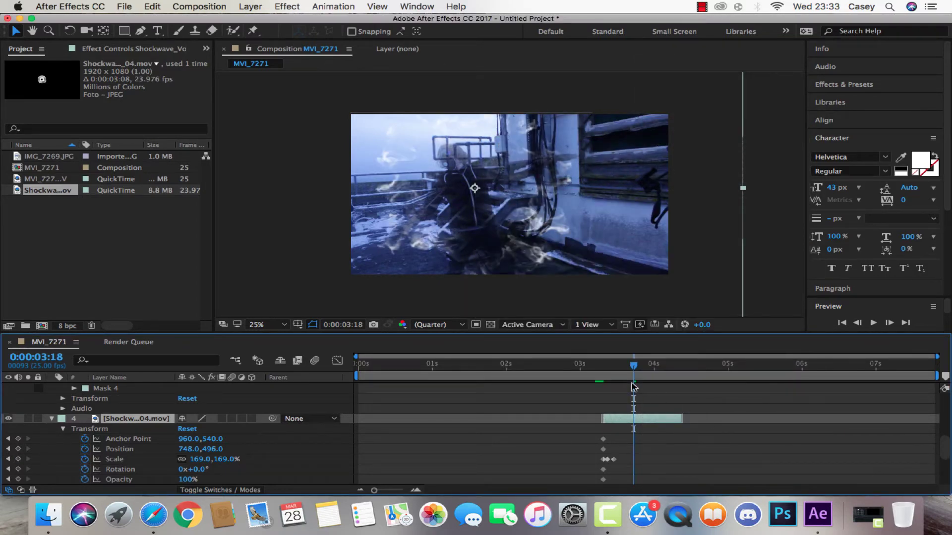
Check the shockwave's timing between 3:15 and 3:20, and set its time stretch factor to 20.
left_click_drag(633, 384, 627, 385)
key("super+s")
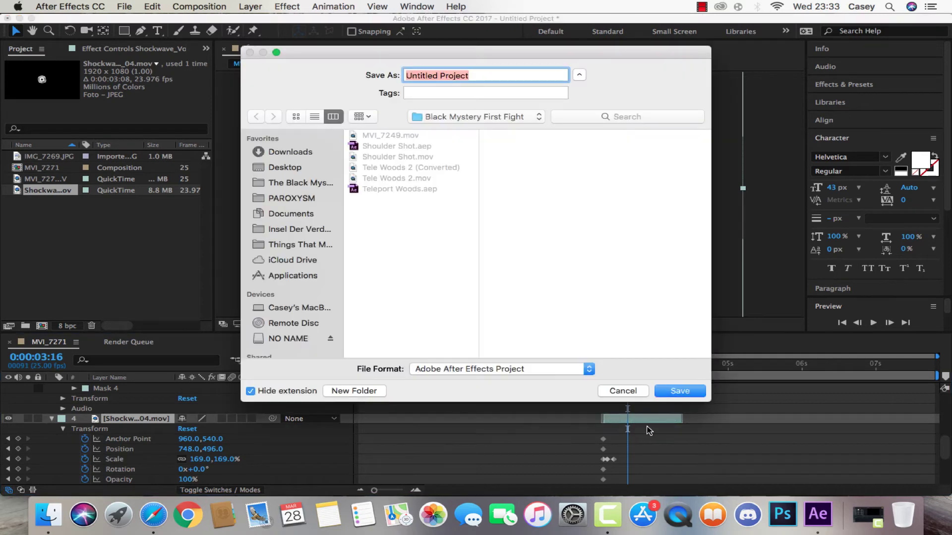
left_click(630, 389)
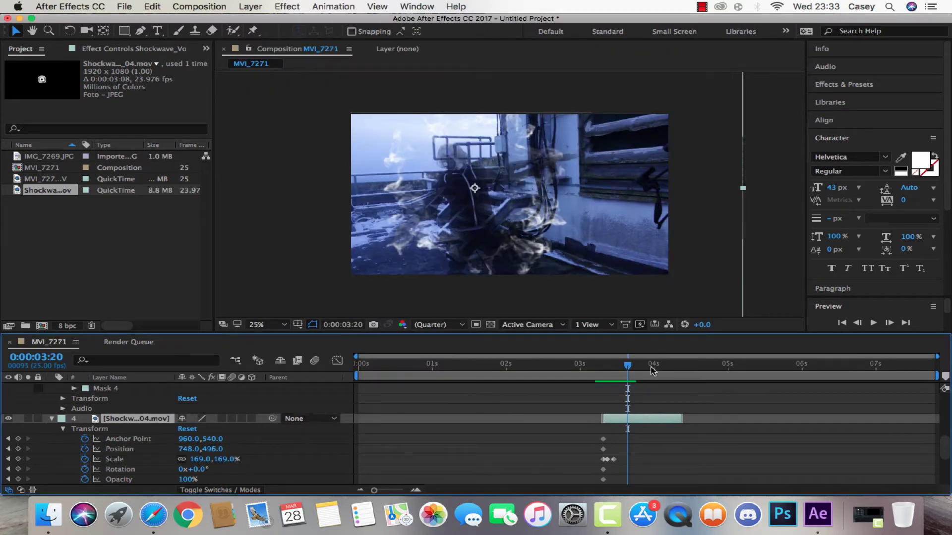
left_click_drag(652, 370, 625, 376)
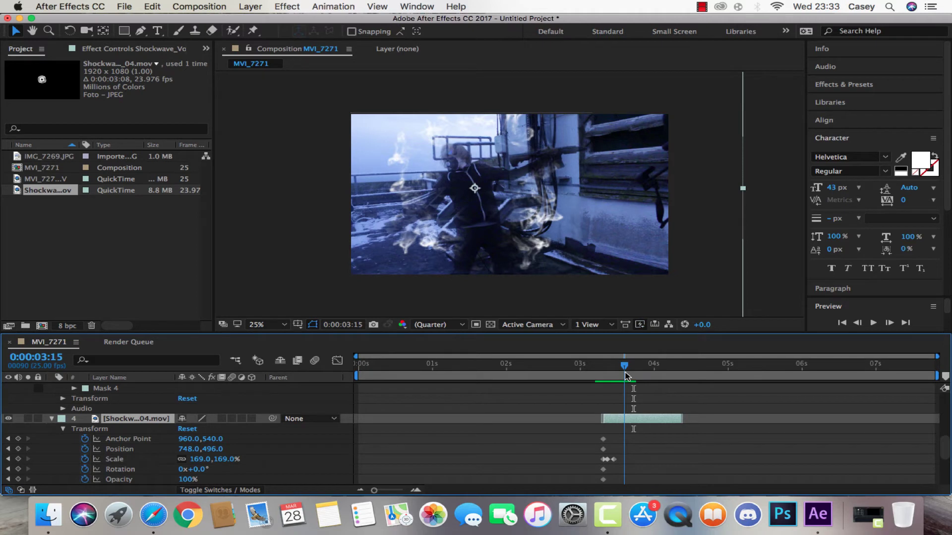
left_click_drag(625, 375, 624, 376)
key("super+alt+r")
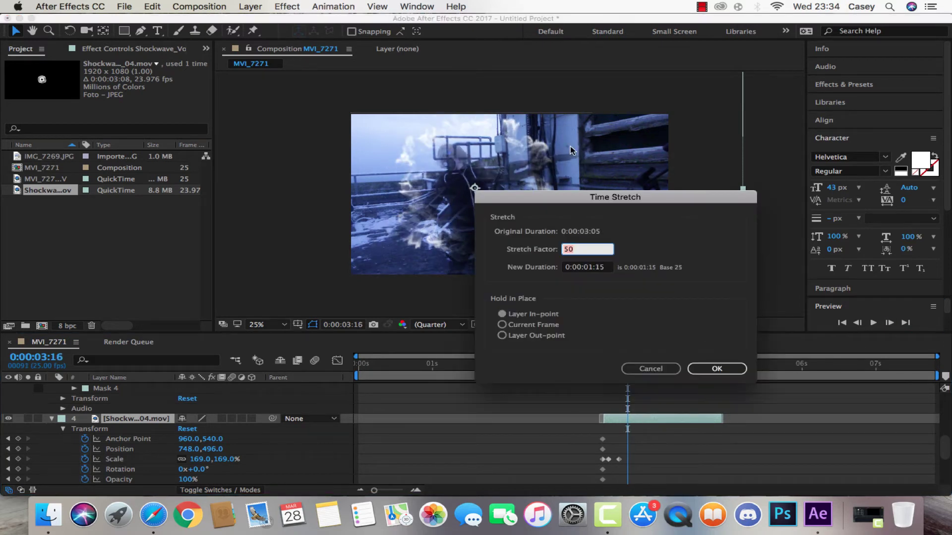
type("20")
key("Return")
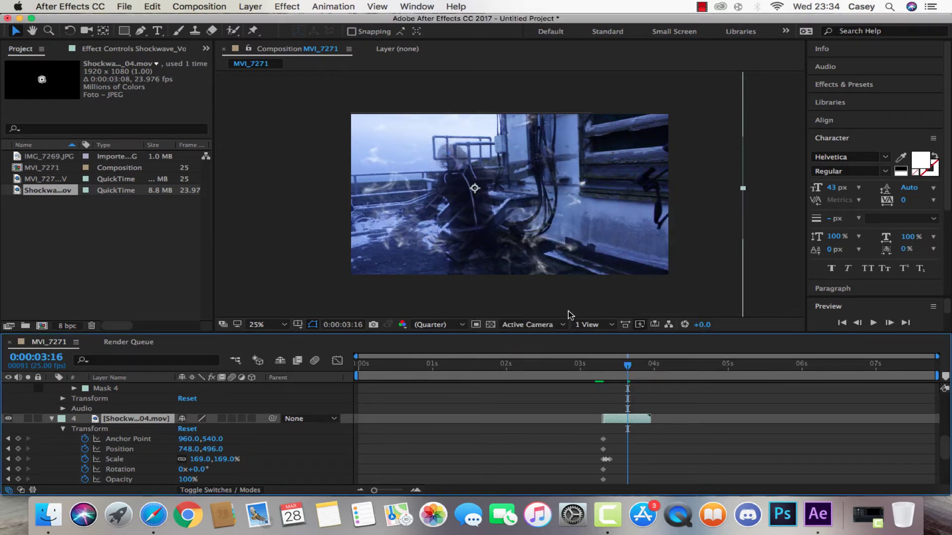
Trim the end of the shockwave layer to 3:14 and keep the layer selected.
left_click_drag(620, 368, 622, 372)
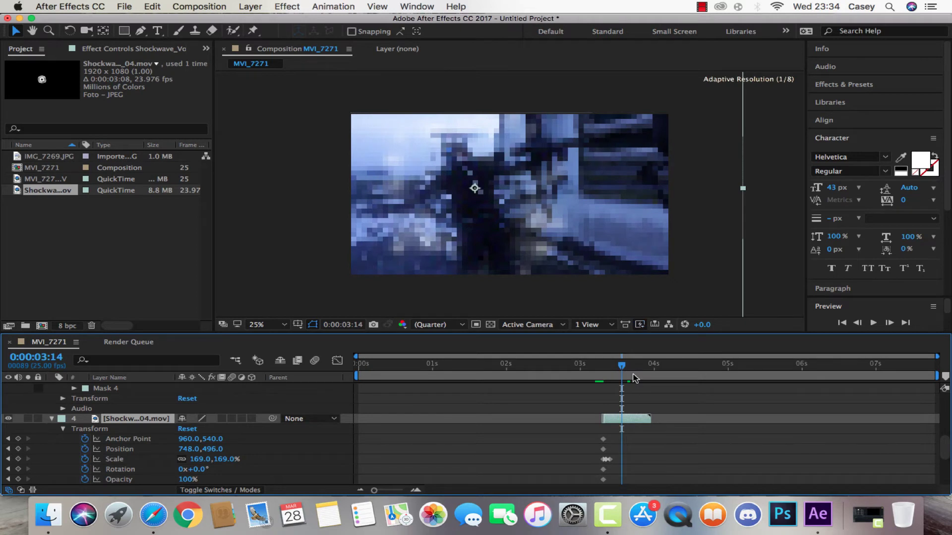
left_click(636, 406)
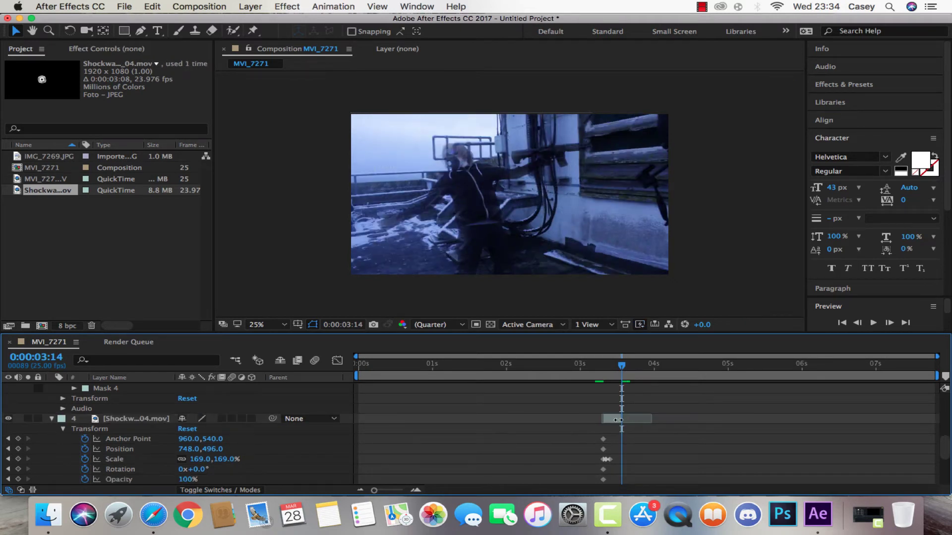
left_click(618, 420)
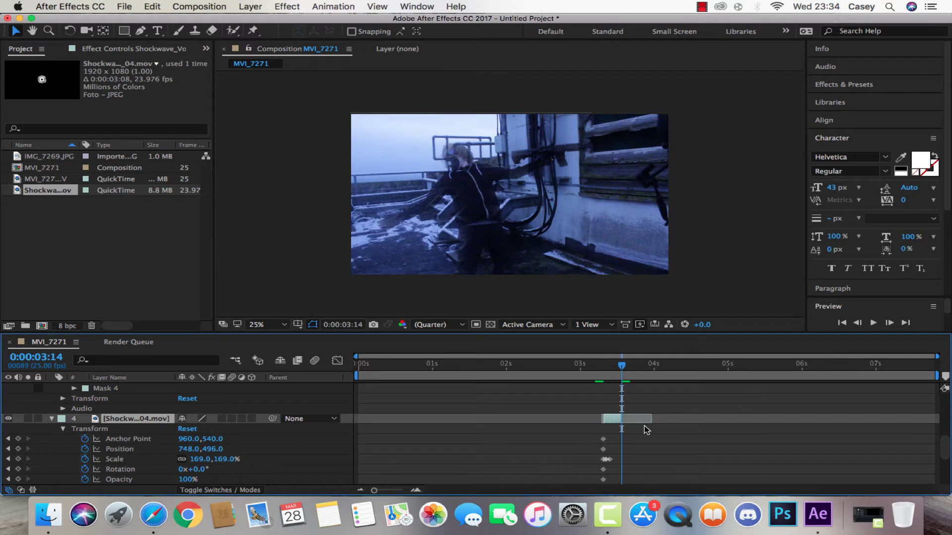
Duplicate the trimmed shockwave layer and time-reverse the copy.
key("super+d")
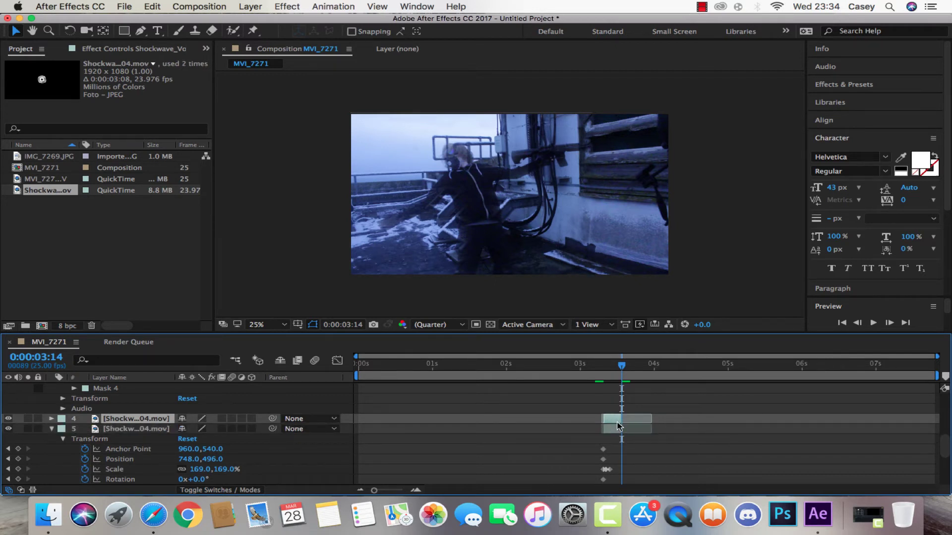
right_click(615, 424)
mouse_move(706, 179)
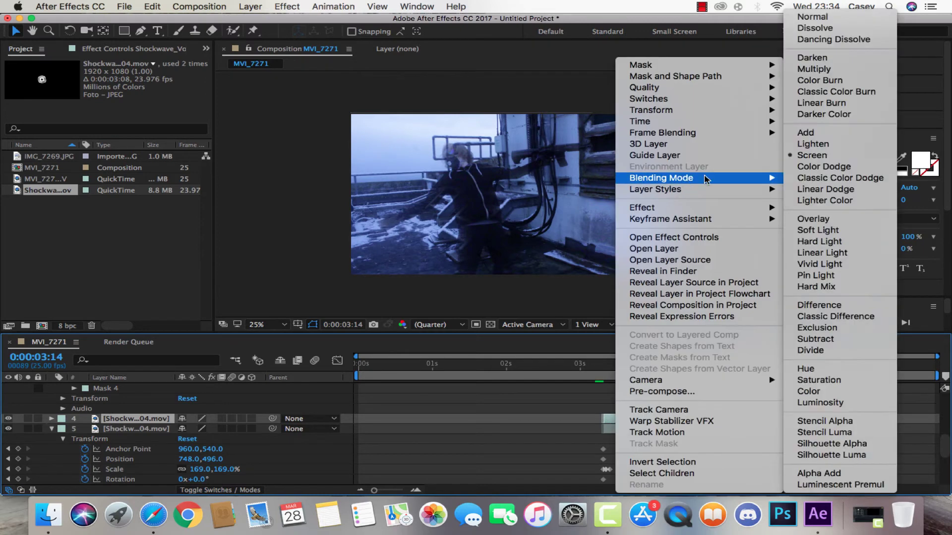
mouse_move(689, 121)
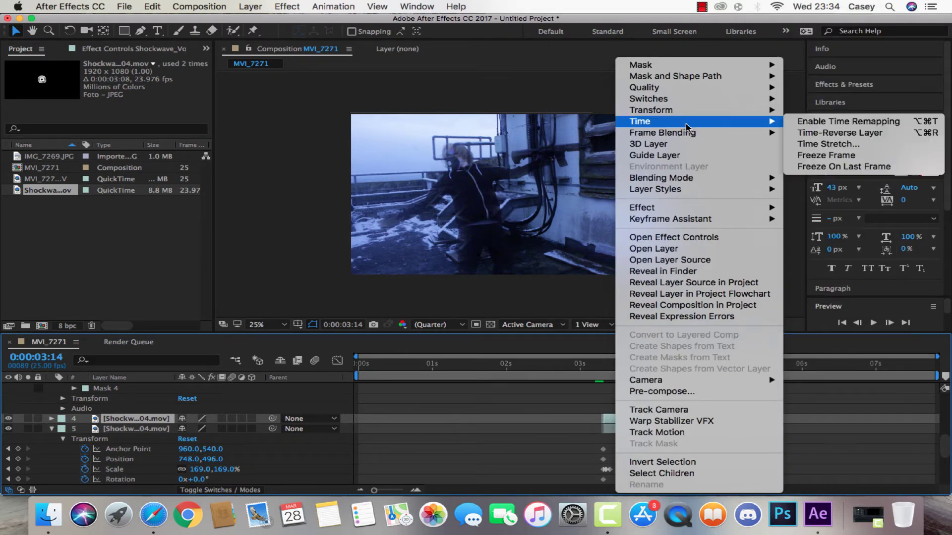
left_click(831, 132)
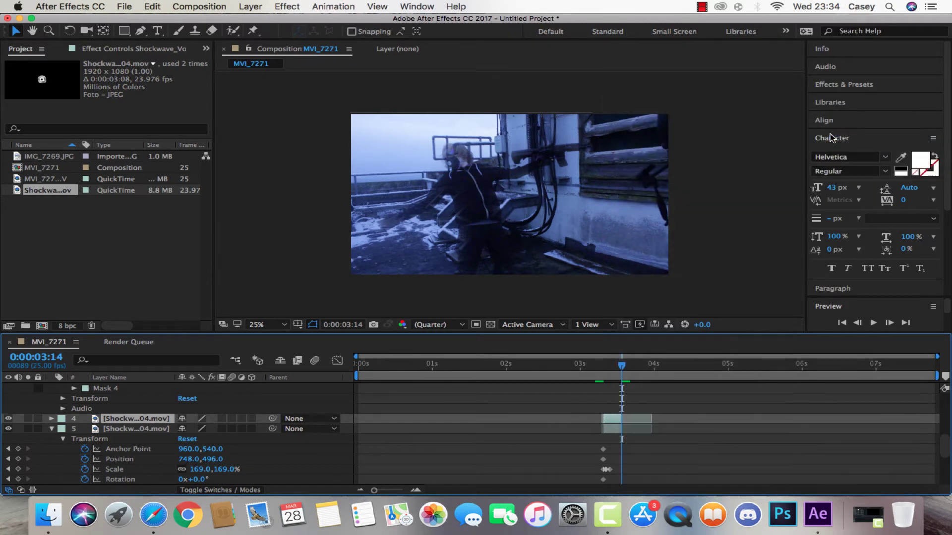
Slide the reversed shockwave copy so its visible part starts at 3:14, and check the frame at 3:19.
mouse_move(642, 419)
left_mouse_down()
mouse_move(613, 421)
mouse_move(631, 421)
left_mouse_up()
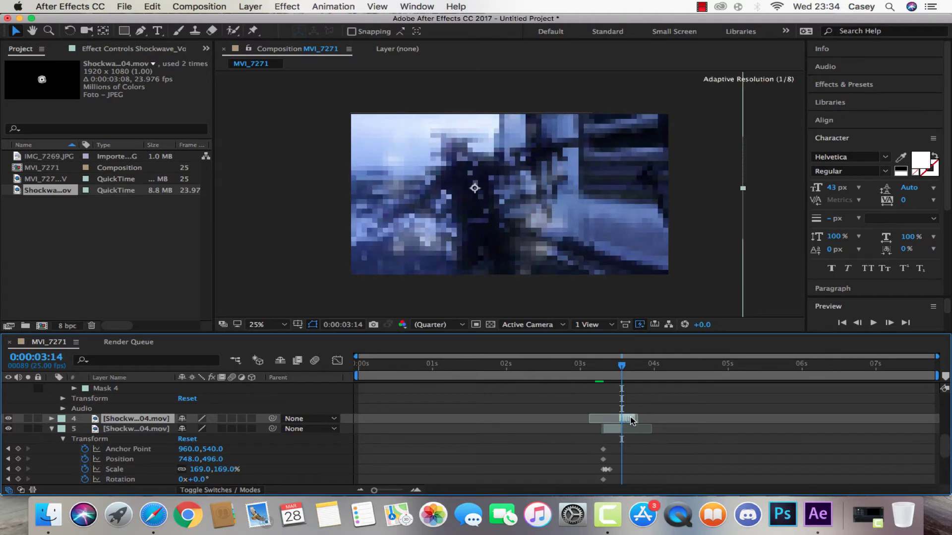
left_click_drag(632, 419, 636, 420)
left_click_drag(633, 371, 638, 369)
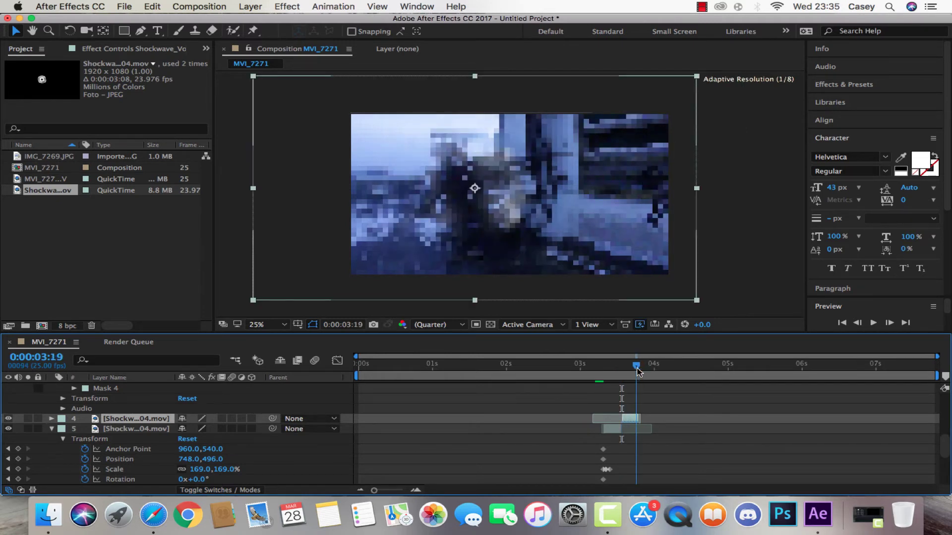
Inspect the frames from 3:13 to 3:16, comparing the shockwave smoke with the masked MVI_7271 copy on layer 3.
left_click(890, 323)
left_click_drag(609, 372, 619, 373)
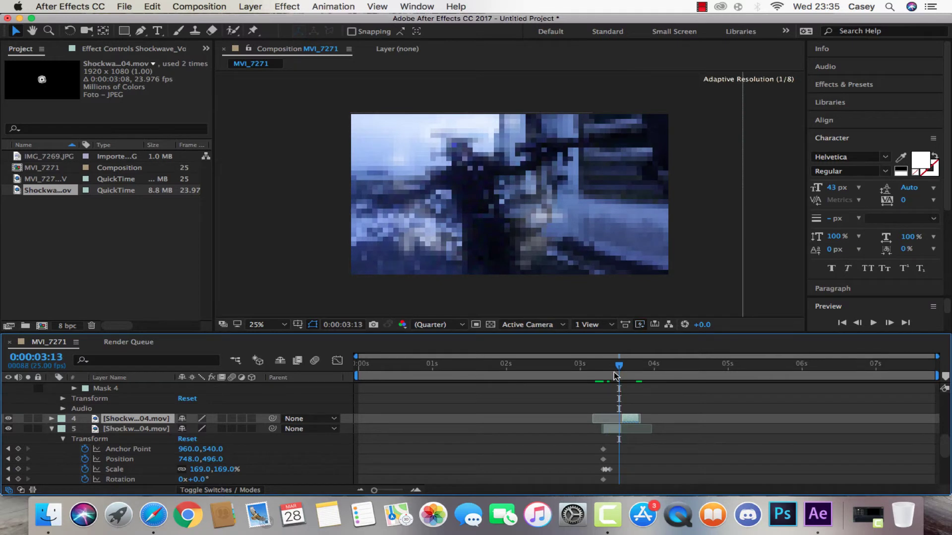
left_click(614, 430)
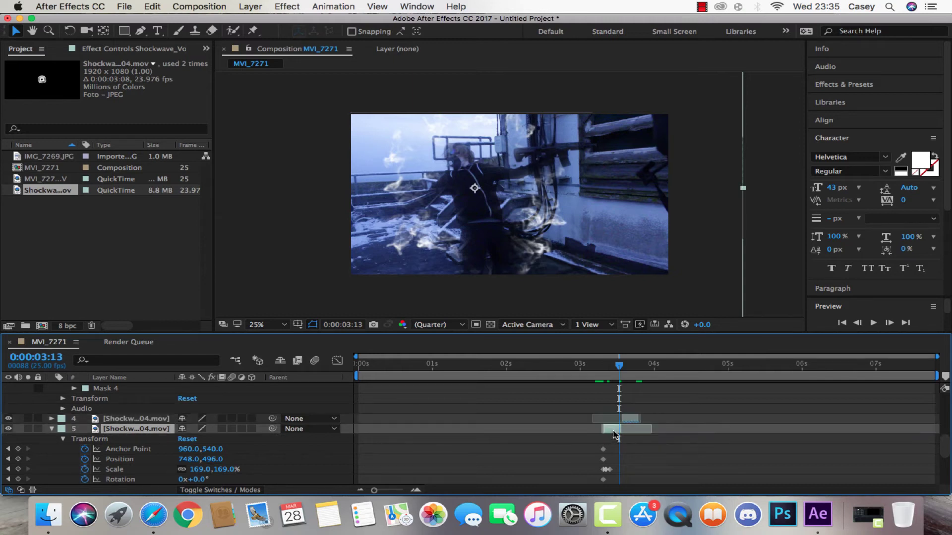
scroll(615, 437, "up", 6)
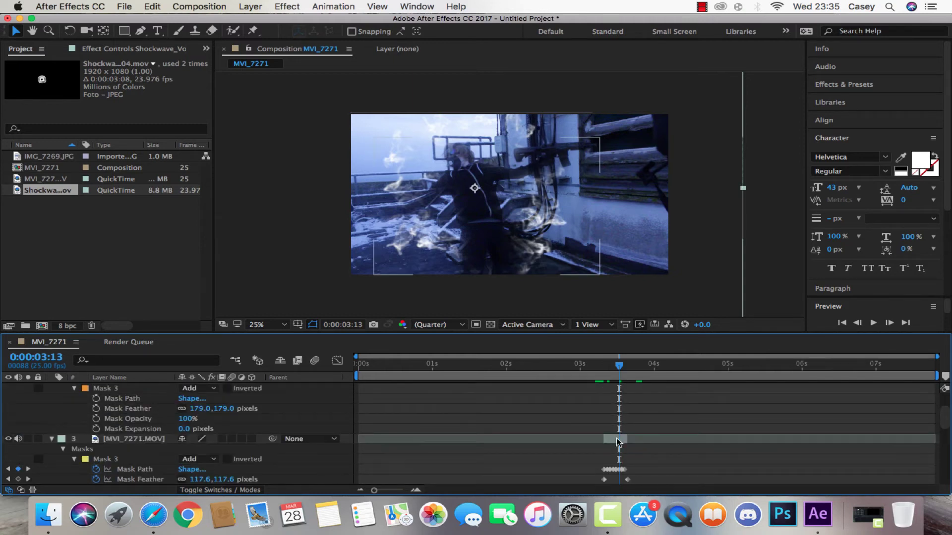
left_click(618, 441)
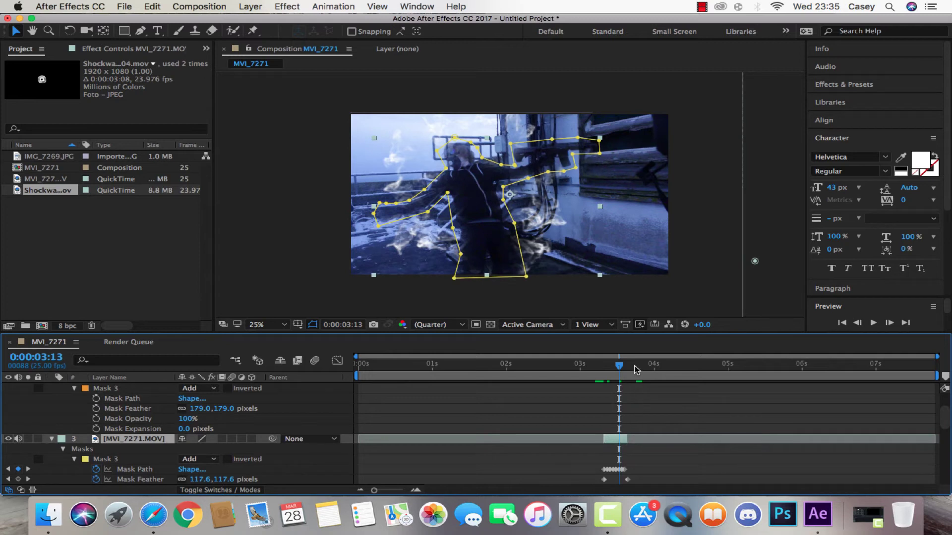
left_click(889, 323)
left_click(889, 323)
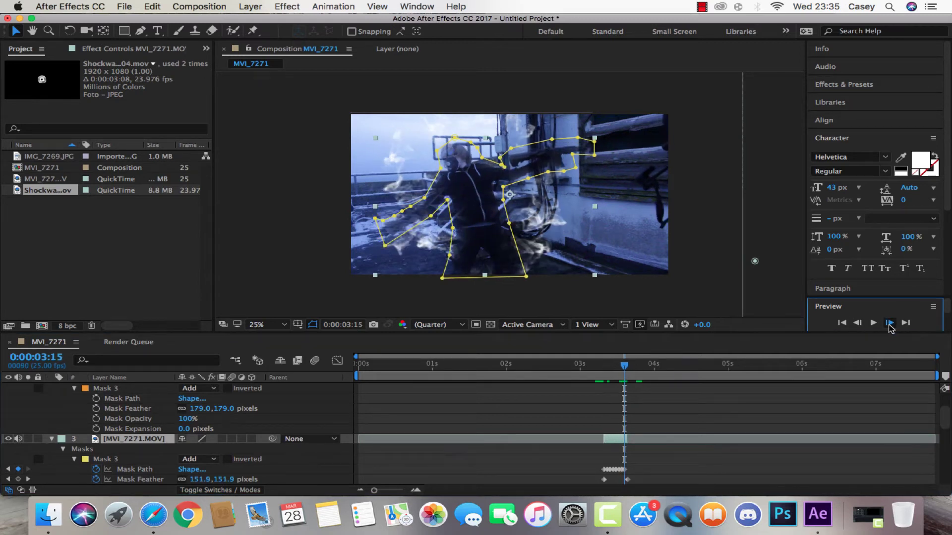
left_click(889, 323)
left_click(623, 445)
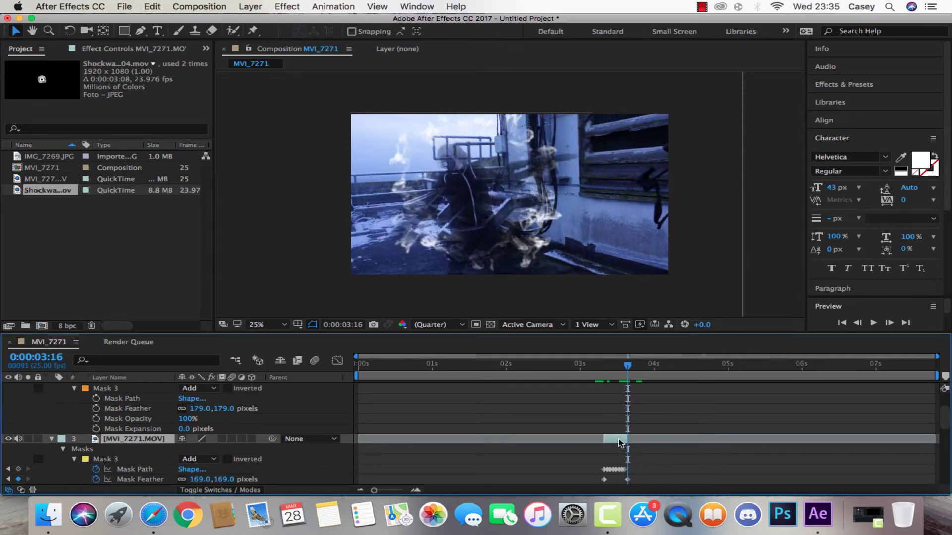
Try shrinking the masked MVI_7271 copy on layer 3 to a scale of about 58% at 3:16.
scroll(122, 451, "down", 3)
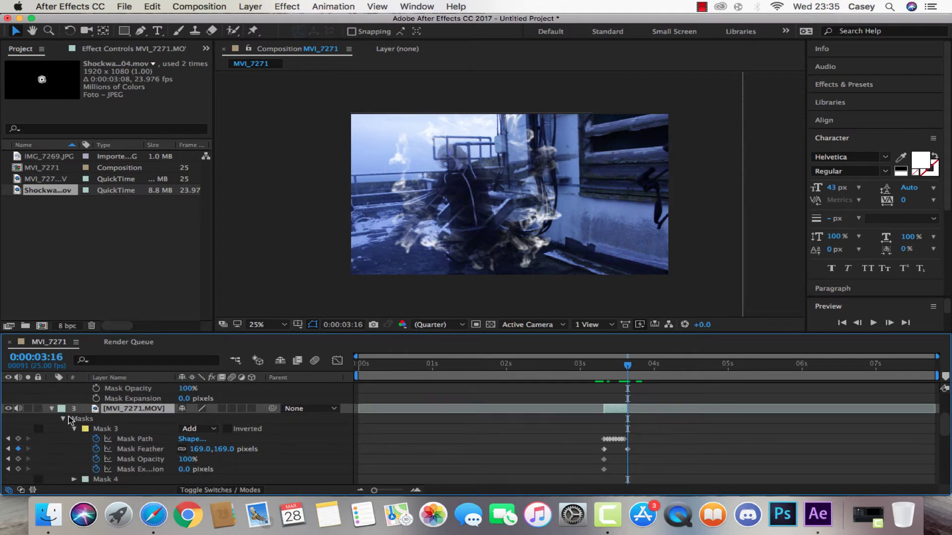
scroll(70, 420, "down", 6)
left_click(61, 429)
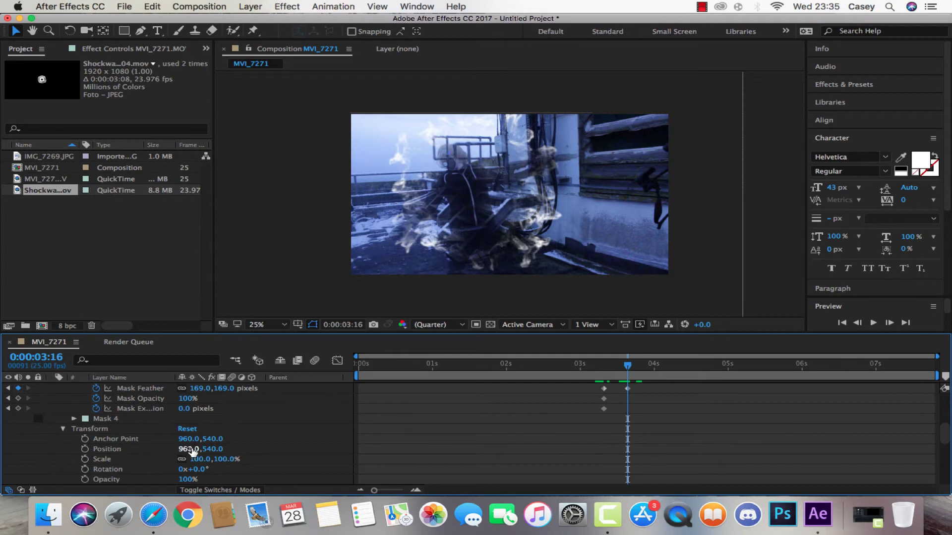
scroll(171, 434, "up", 5)
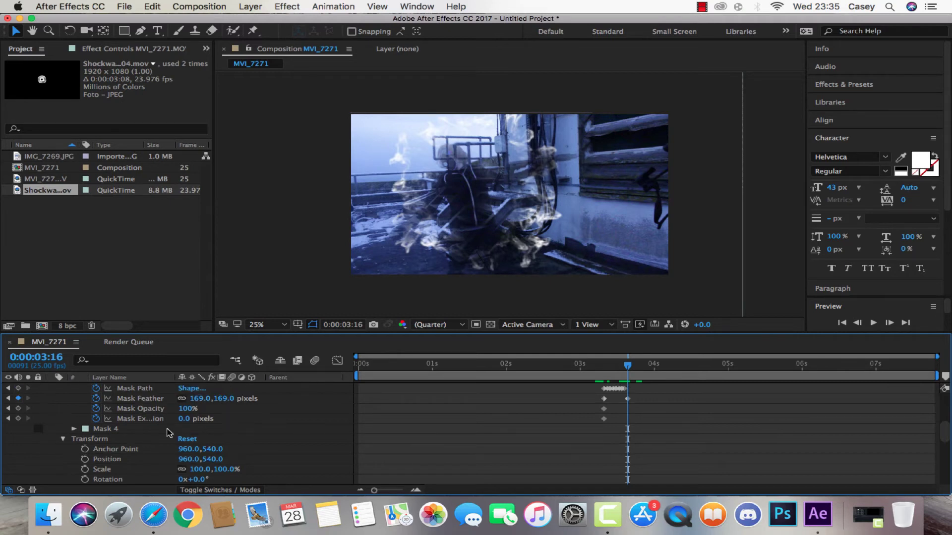
left_click(516, 242)
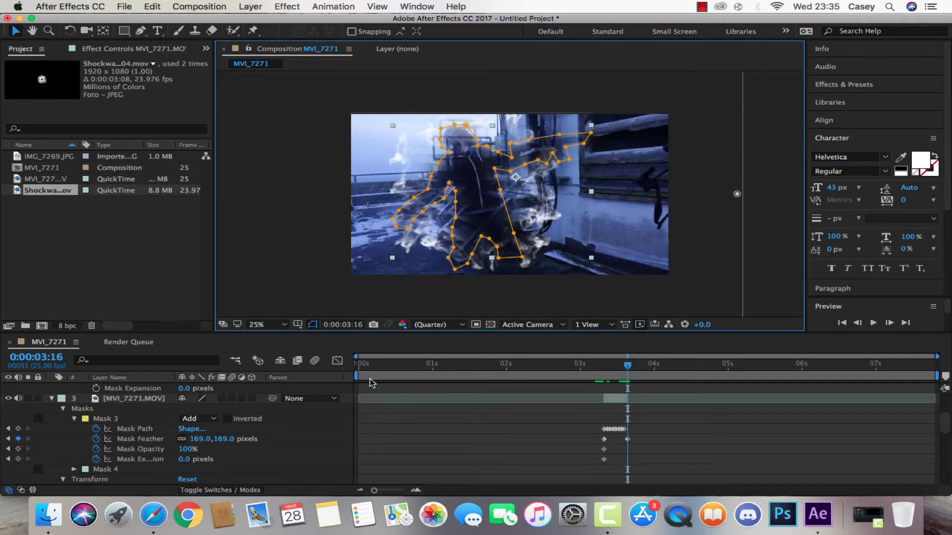
scroll(182, 457, "down", 5)
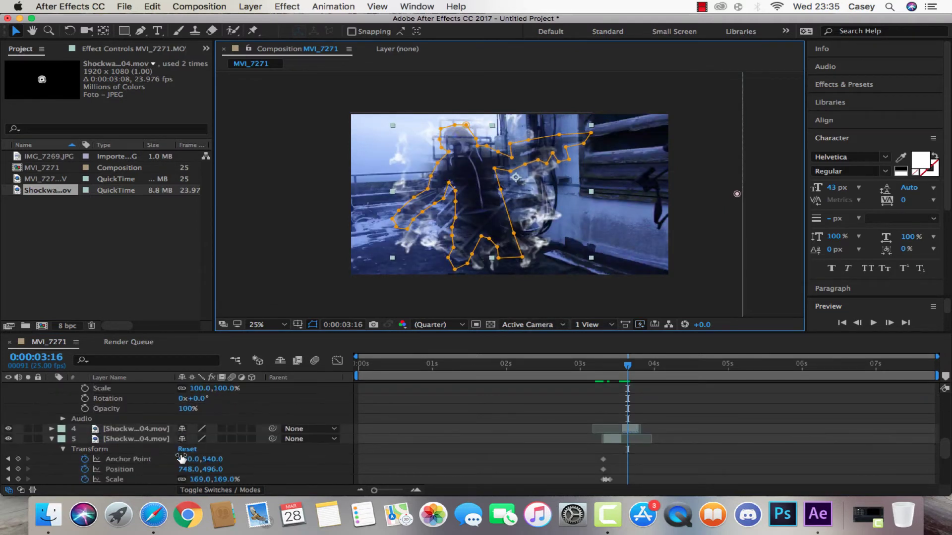
scroll(182, 457, "up", 2)
left_click_drag(201, 408, 176, 408)
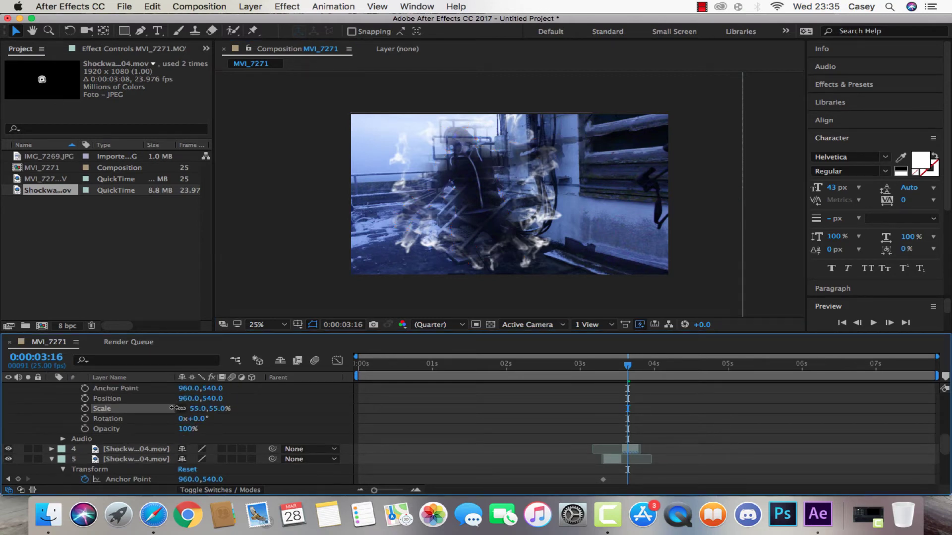
scroll(607, 454, "up", 3)
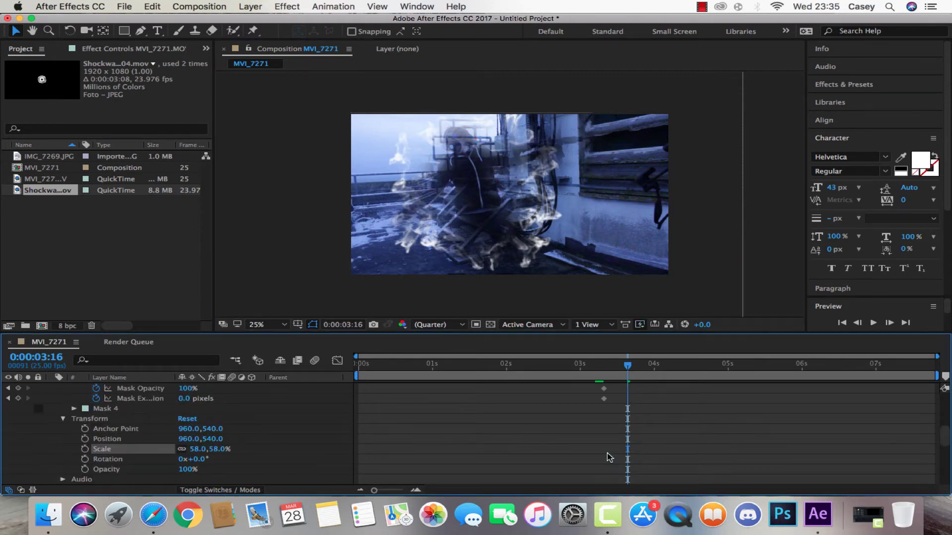
scroll(609, 457, "up", 3)
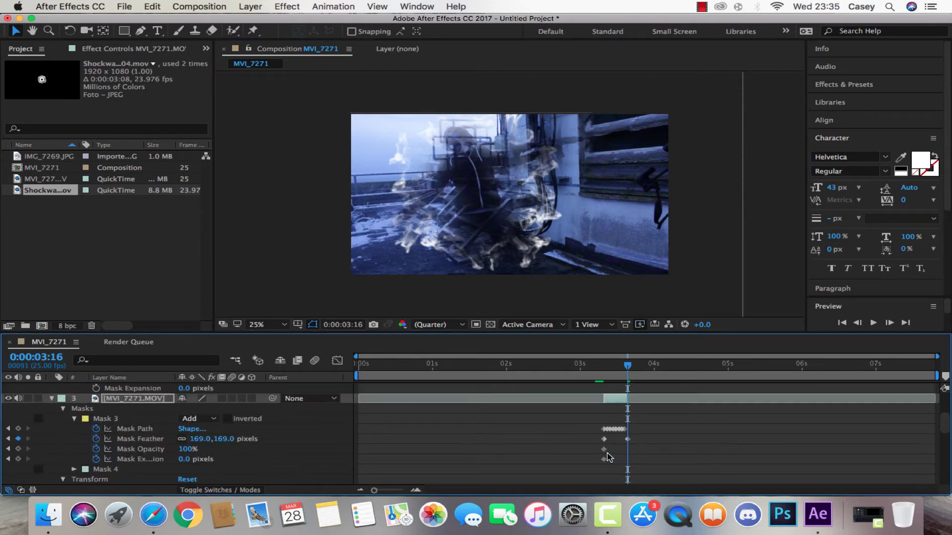
Select the masked MVI_7271 copy on layer 3 and preview the disappearing effect from 3:06 to 3:24.
left_click(621, 405)
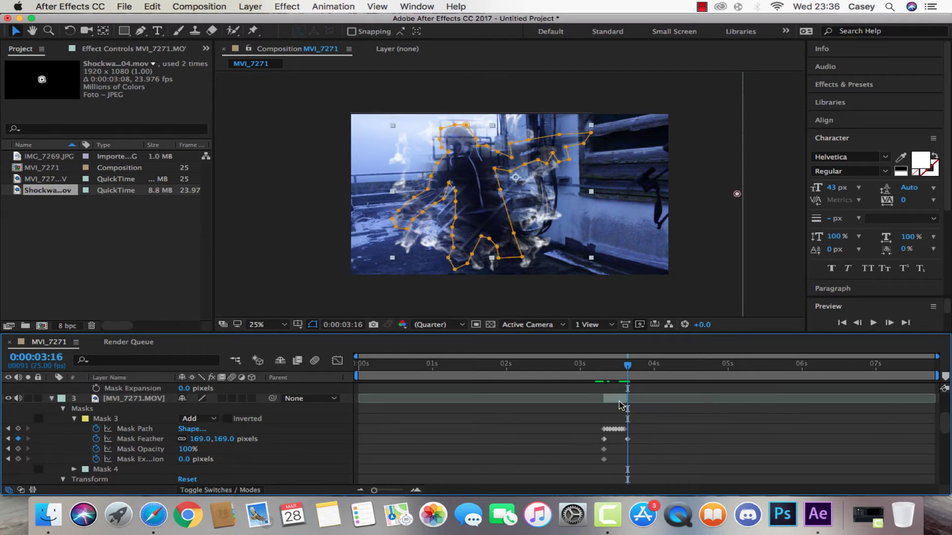
left_click(621, 405)
left_click_drag(617, 367, 604, 367)
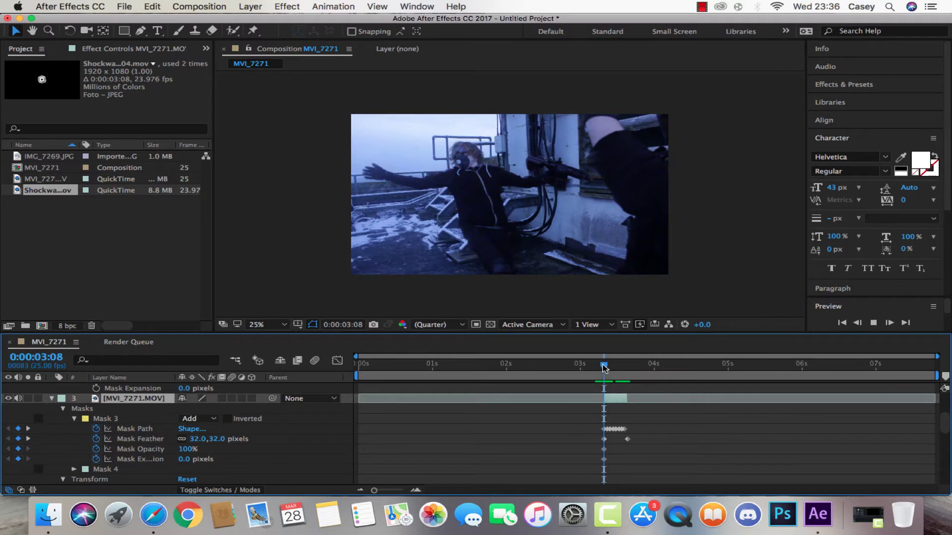
left_click_drag(604, 367, 602, 367)
key("Page_Up")
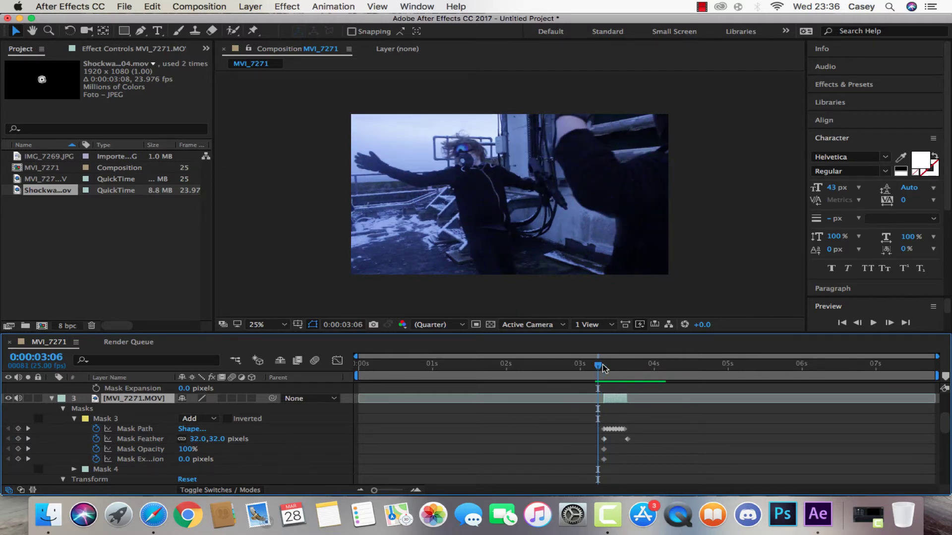
key("Page_Down")
key("Page_Down")
key("Page_Down")
key("Page_Down")
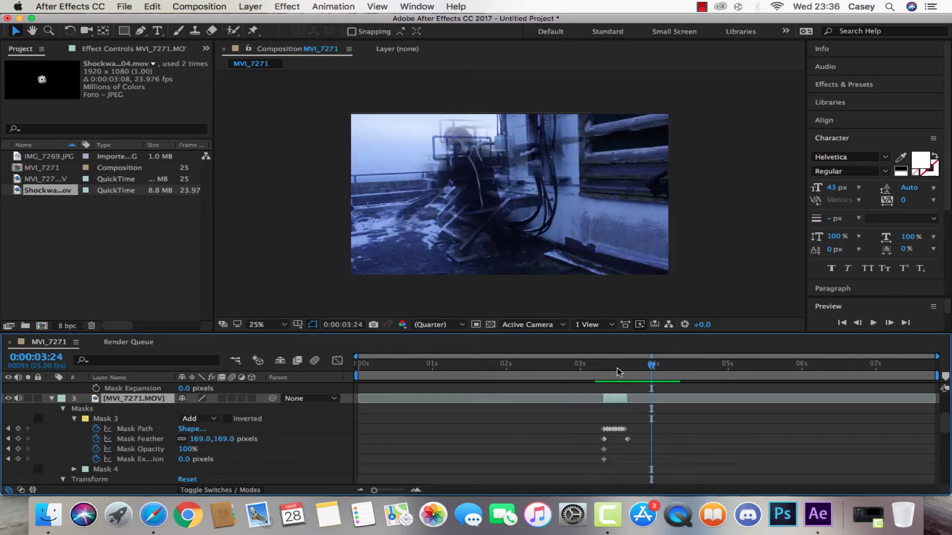
Examine the frame at 3:17 and the layer 2 copy's timing, and return to 3:15.
left_click_drag(609, 372, 634, 375)
scroll(640, 387, "up", 5)
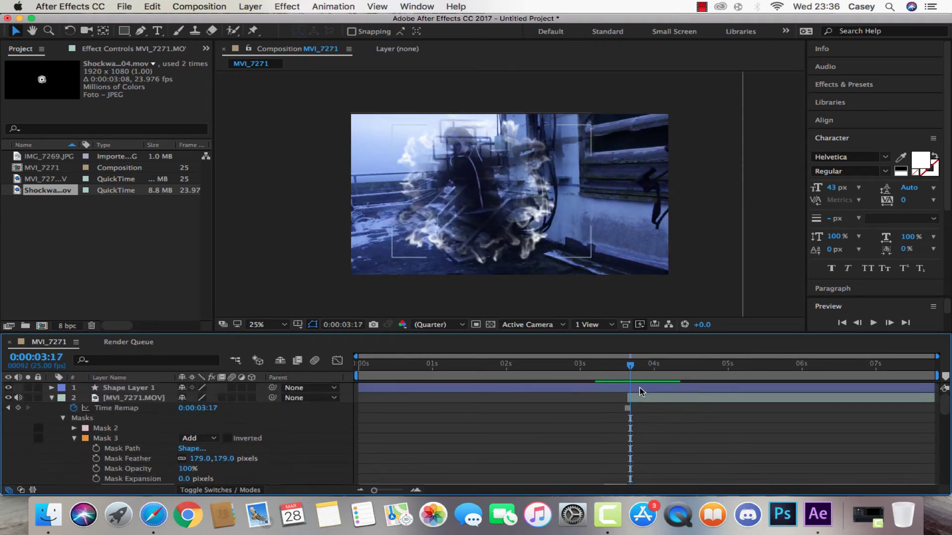
scroll(640, 392, "up", 2)
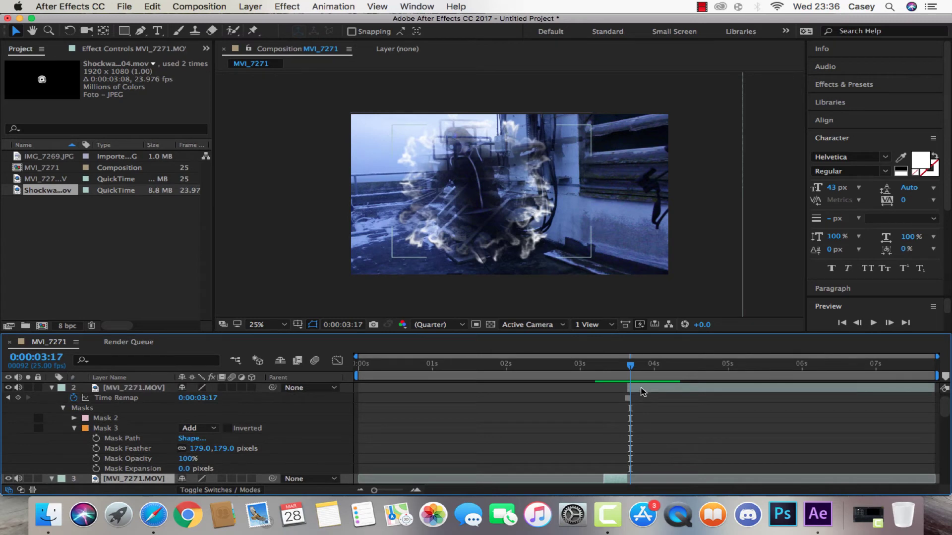
scroll(645, 411, "down", 7)
key("Page_Up")
key("Page_Up")
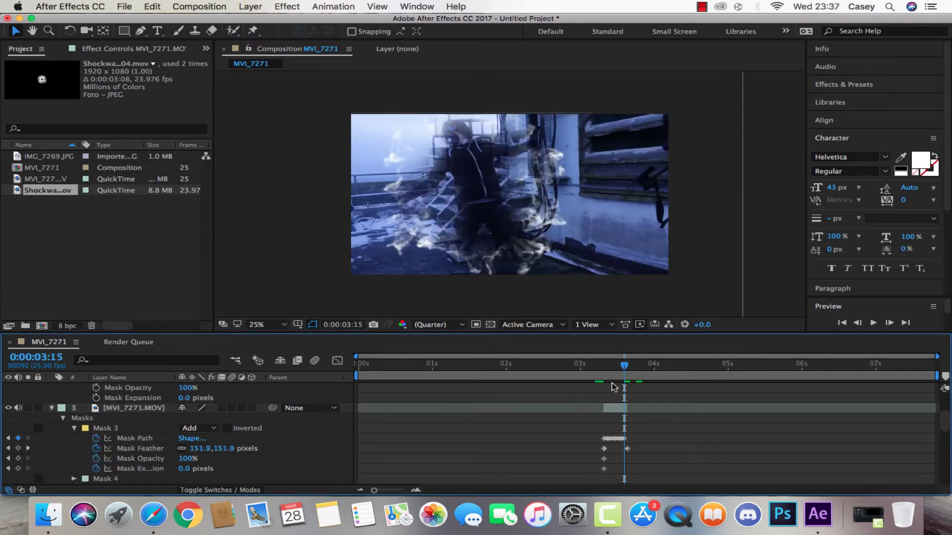
Set starting keyframes for anchor point, position, scale, rotation and opacity on the layer 3 MVI_7271 copy at 3:09.
left_click(575, 408)
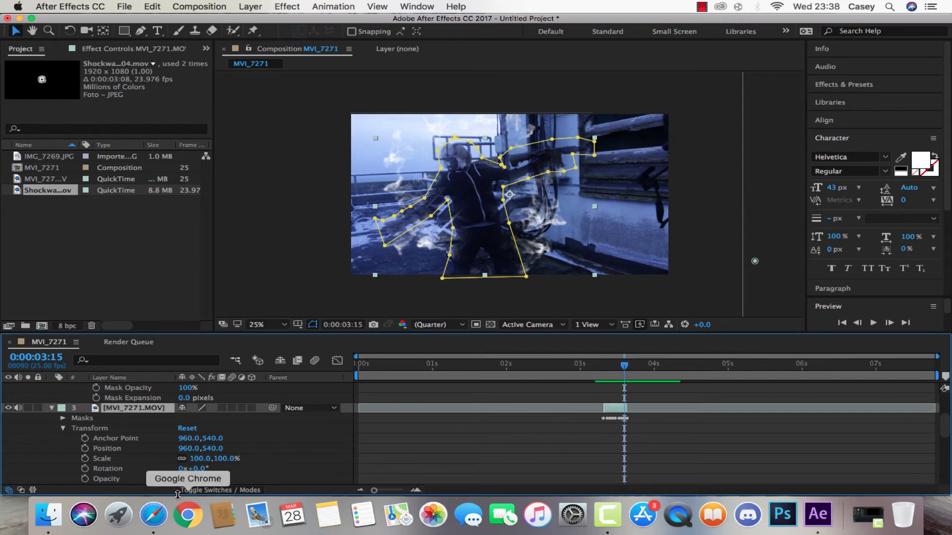
scroll(136, 466, "down", 3)
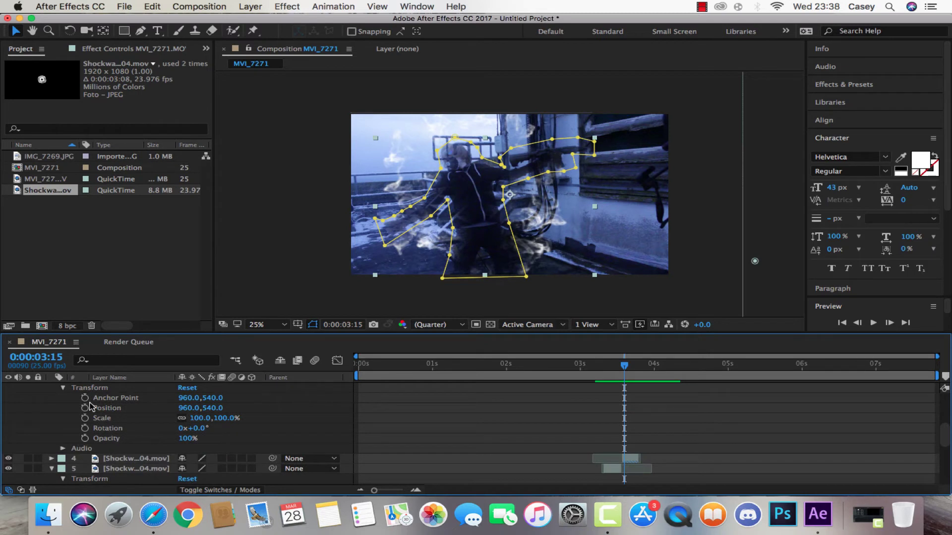
left_click_drag(85, 398, 84, 438)
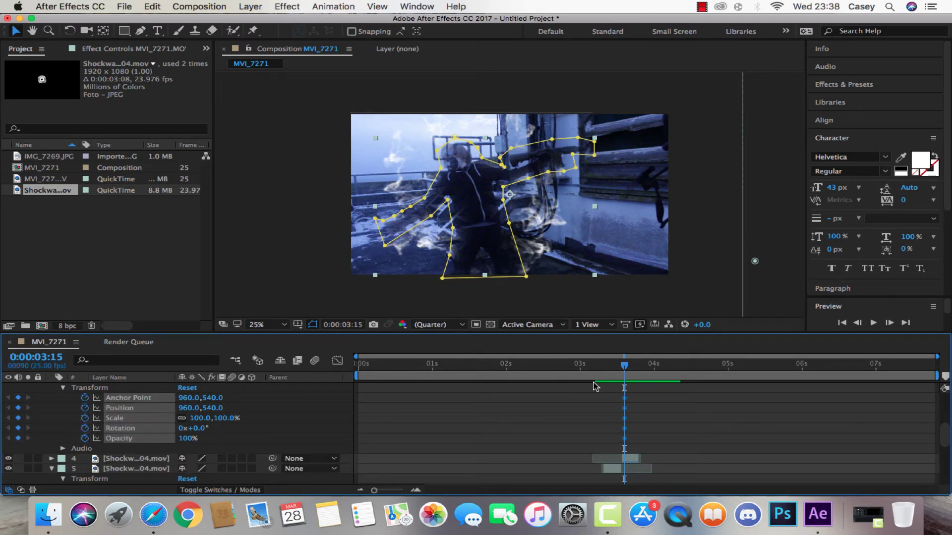
left_click_drag(621, 368, 606, 373)
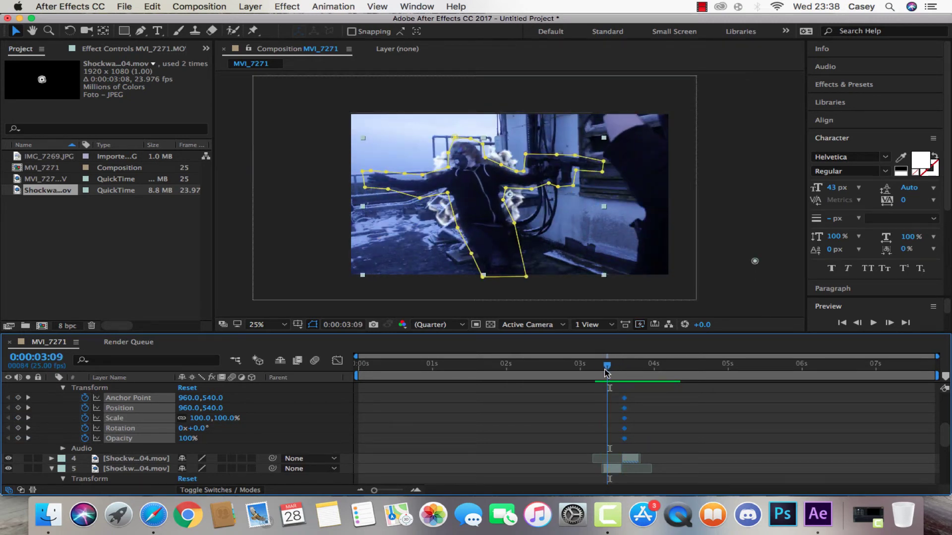
double_click(85, 428)
double_click(85, 417)
double_click(85, 408)
double_click(85, 397)
double_click(85, 439)
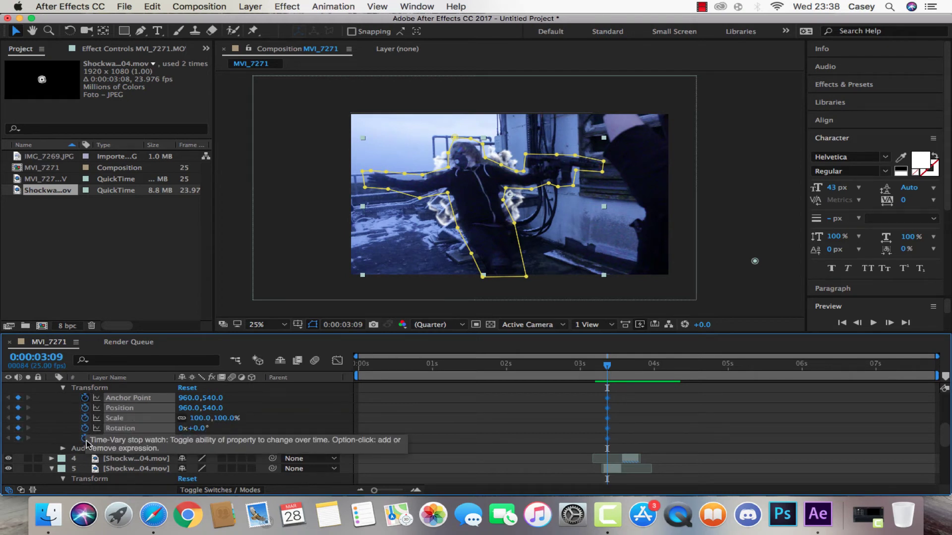
Raise the masked layer 3 copy at 3:12 to position 960, 444.
left_click(893, 325)
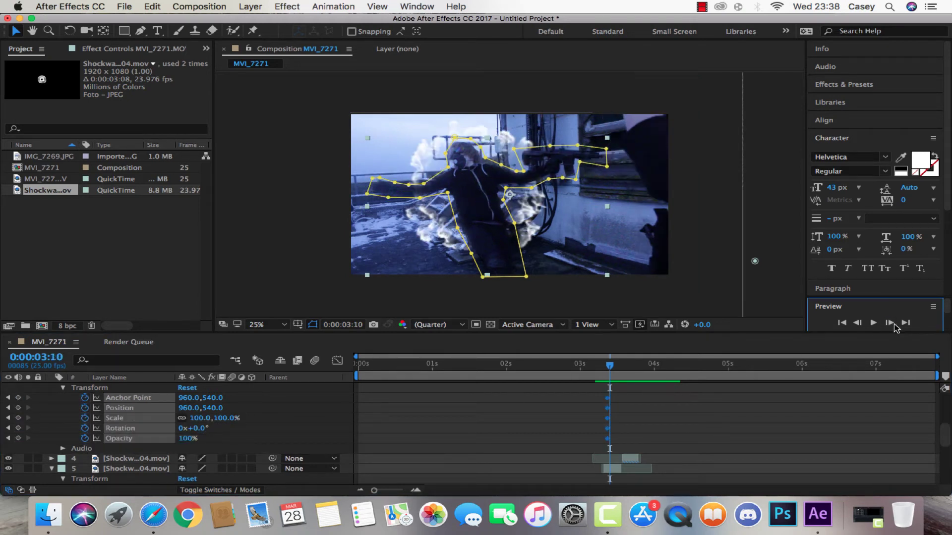
left_click(890, 323)
left_click(892, 324)
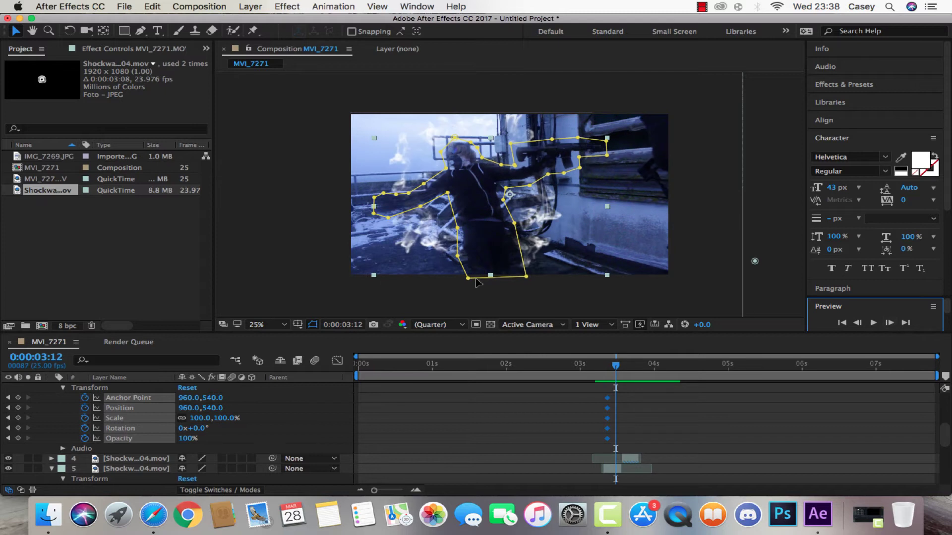
left_click_drag(486, 227, 486, 211)
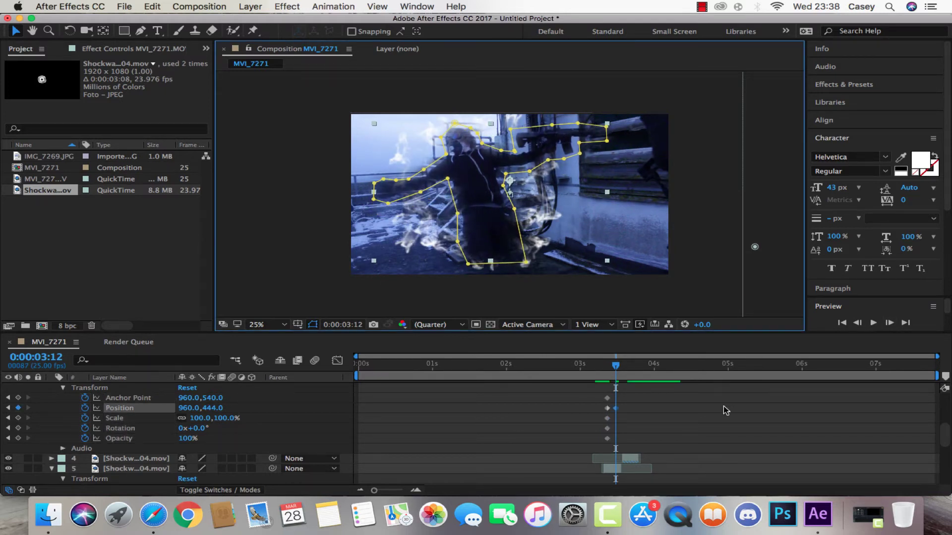
left_click(763, 411)
Raise the masked layer 3 copy further at 3:13, to position 960, 404.
left_click(890, 323)
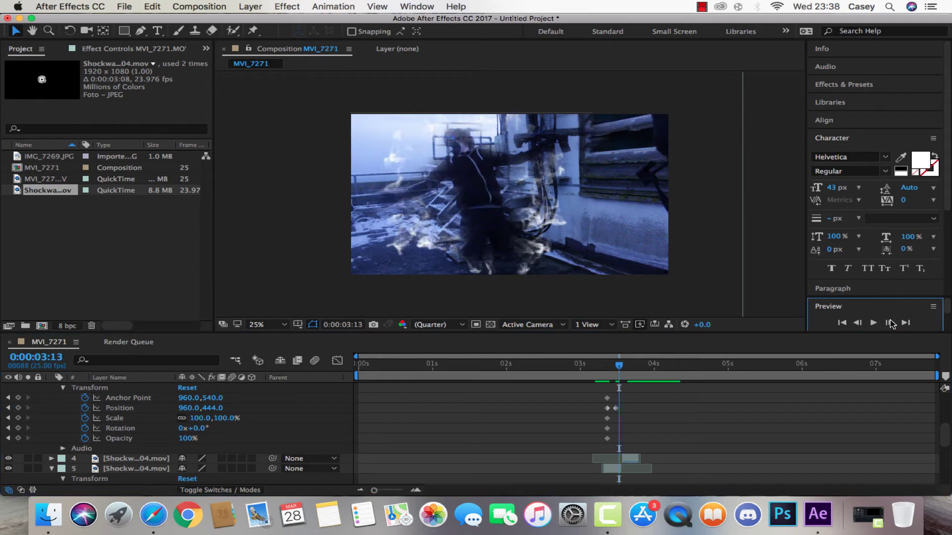
left_click_drag(495, 211, 494, 201)
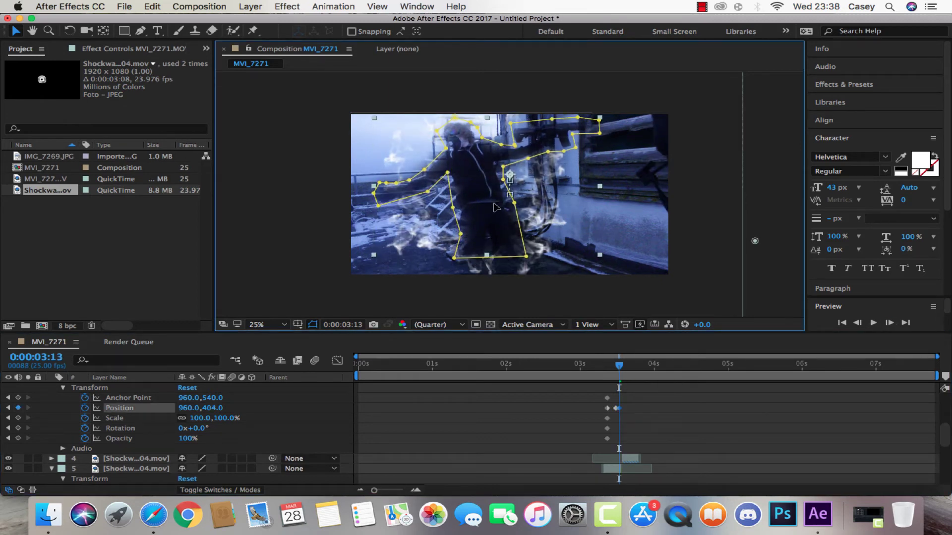
left_click(705, 416)
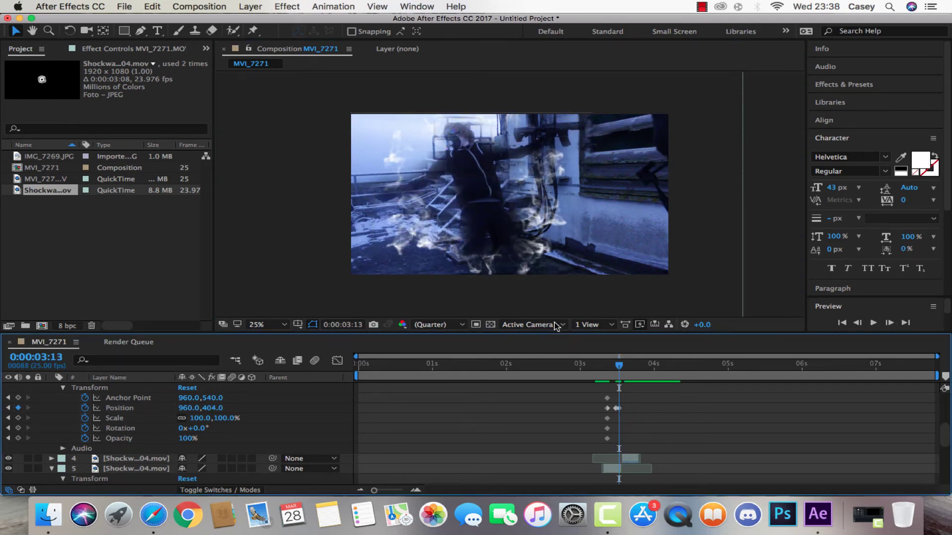
Move the two lower corner points of the man's mask slightly up at 3:13 to tighten it around his legs.
left_click(510, 255)
left_click(524, 253)
left_click_drag(525, 253, 526, 248)
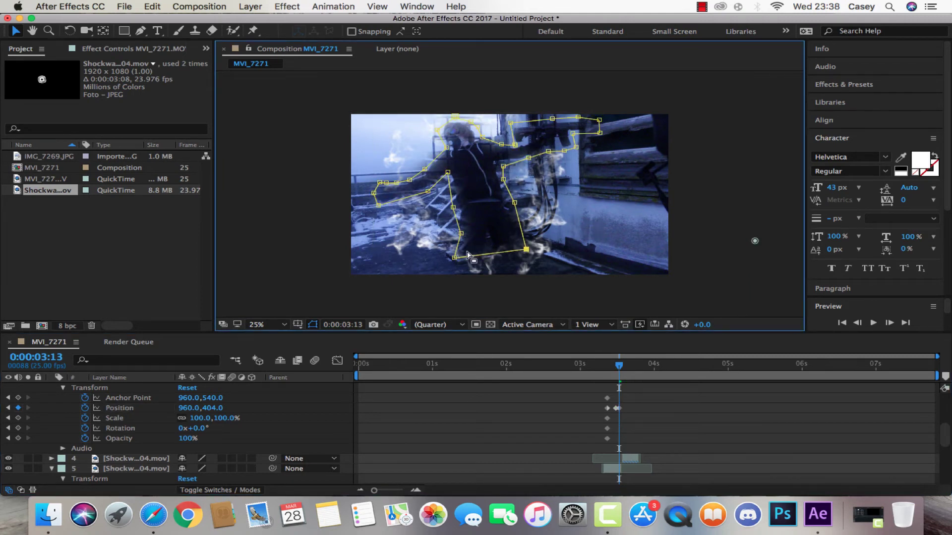
left_click_drag(460, 257, 463, 248)
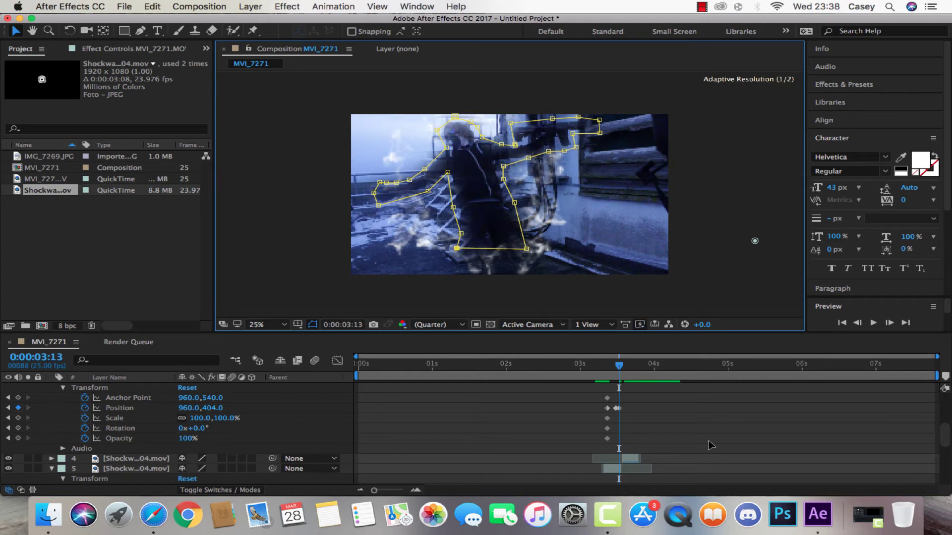
Pull the layer 3 mask points around the man's lowered hand inward at 3:15, closer to his forearm.
scroll(814, 395, "up", 2)
left_click(889, 323)
left_click(888, 322)
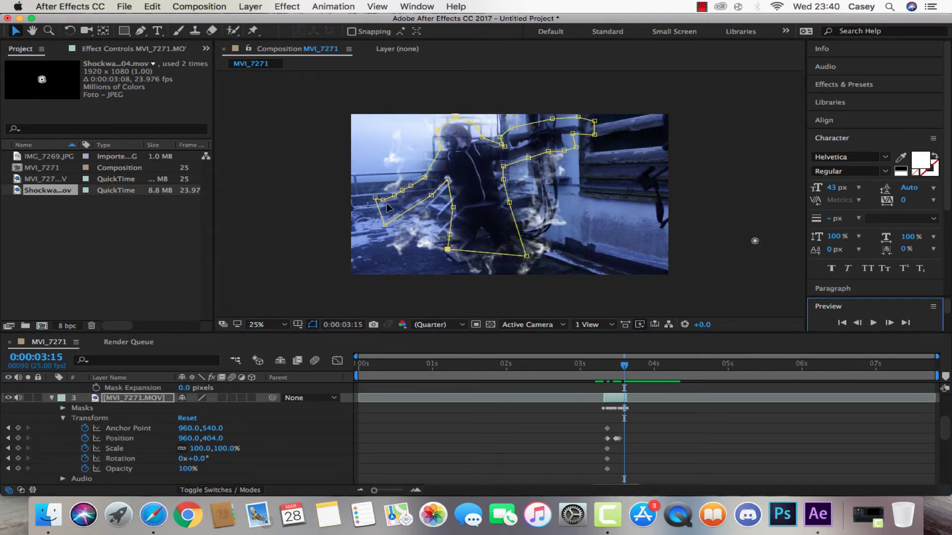
left_click_drag(384, 225, 416, 200)
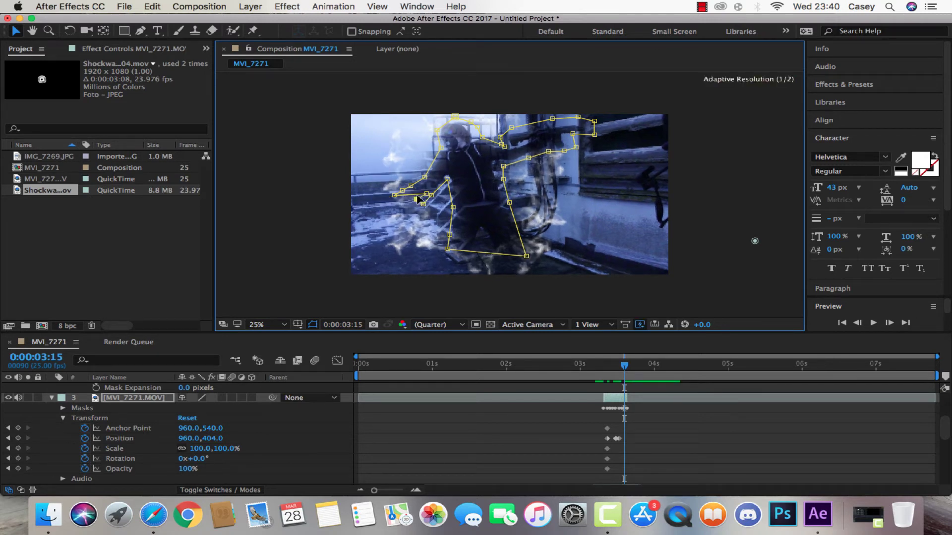
left_click(692, 433)
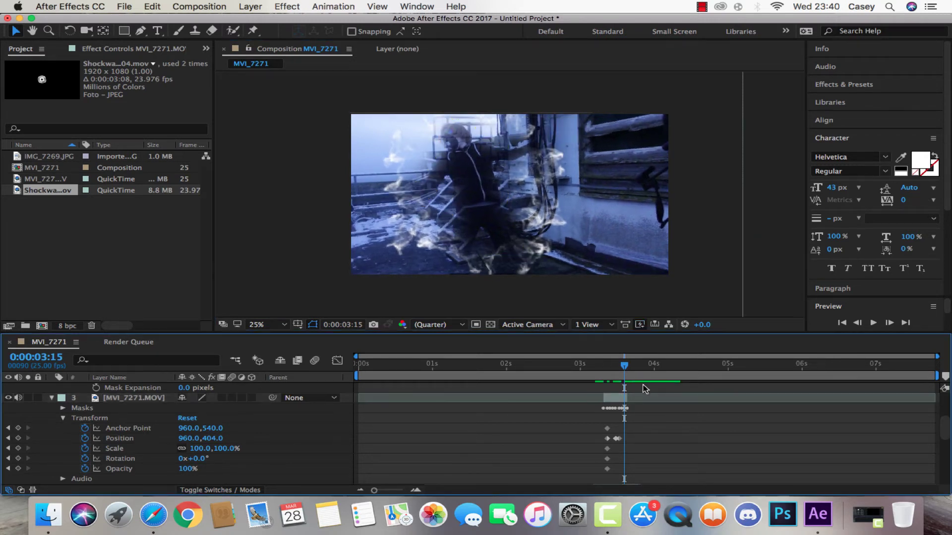
Advance to 3:16 and look through the timeline's layers and properties for the upper shockwave layer.
left_click(888, 325)
scroll(748, 448, "down", 6)
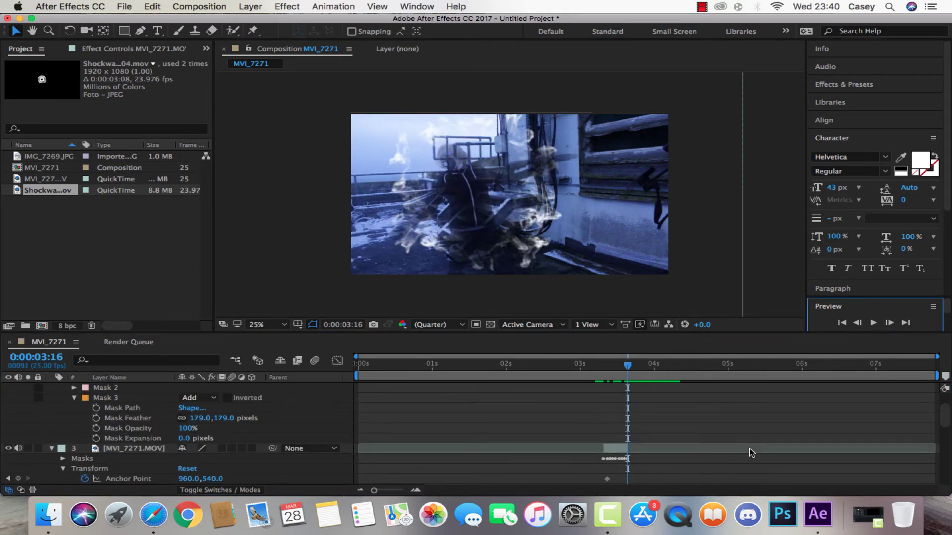
scroll(749, 449, "up", 6)
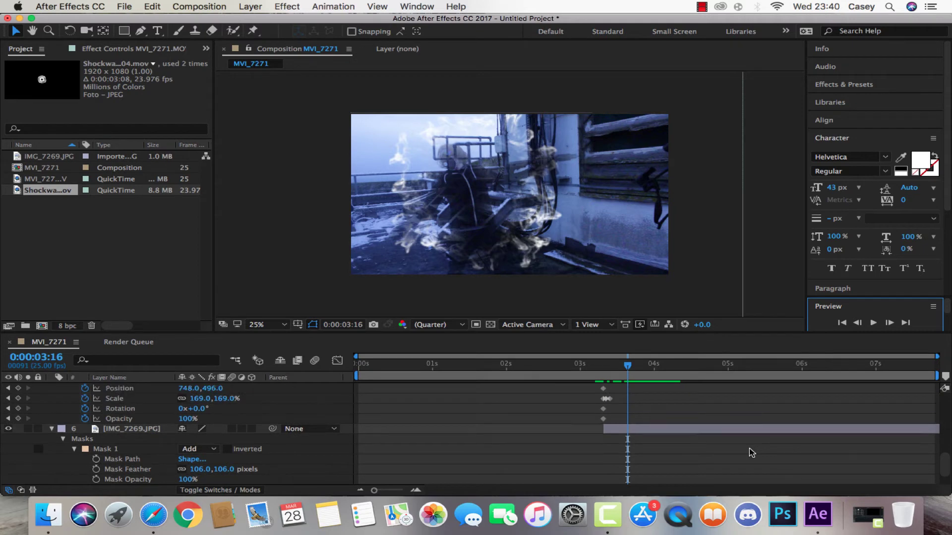
scroll(749, 449, "up", 2)
scroll(749, 449, "down", 6)
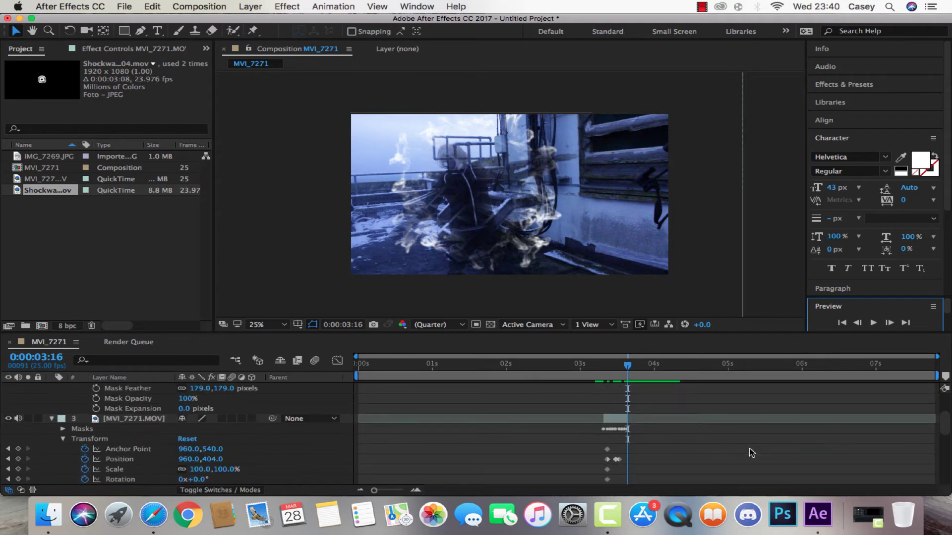
scroll(750, 449, "up", 6)
scroll(748, 450, "down", 6)
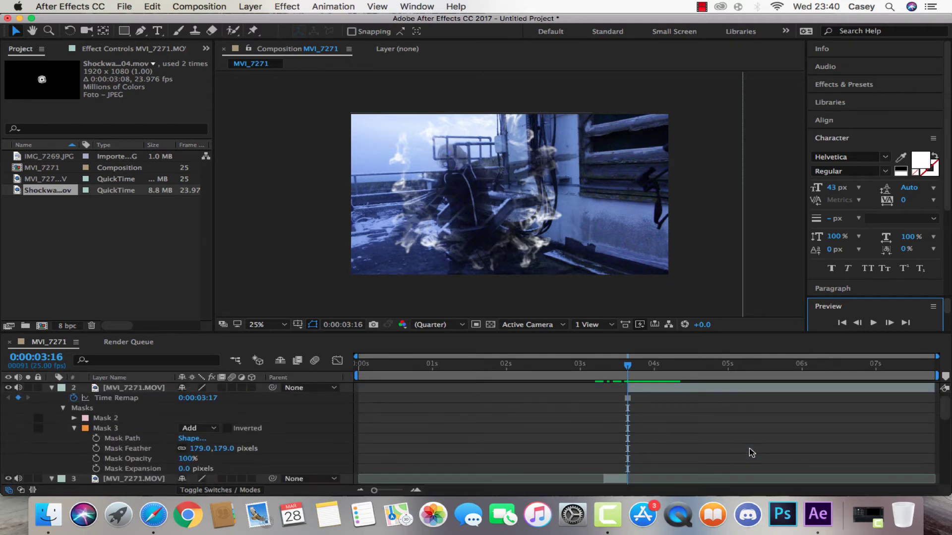
scroll(749, 450, "up", 7)
Set the scale of the layer 4 shockwave to 0% at 3:19.
left_click(313, 448)
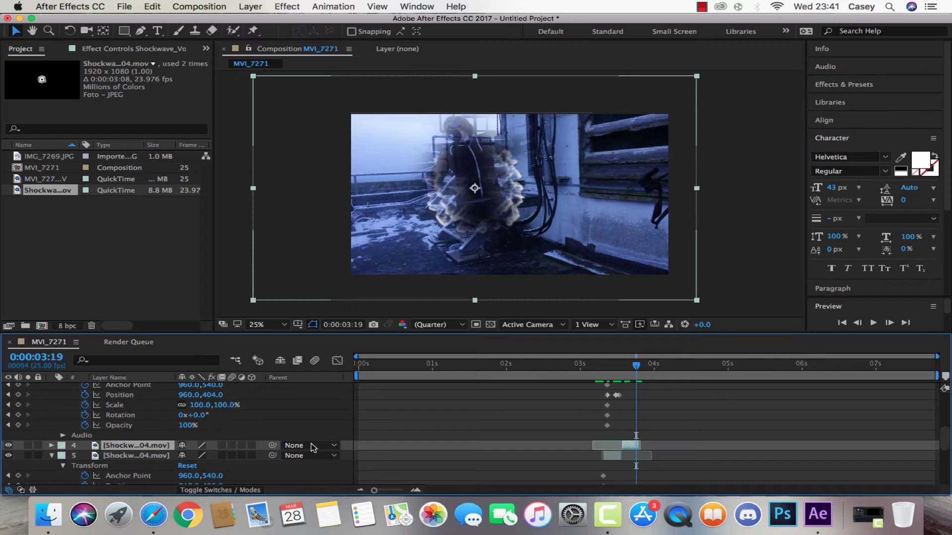
left_click(52, 445)
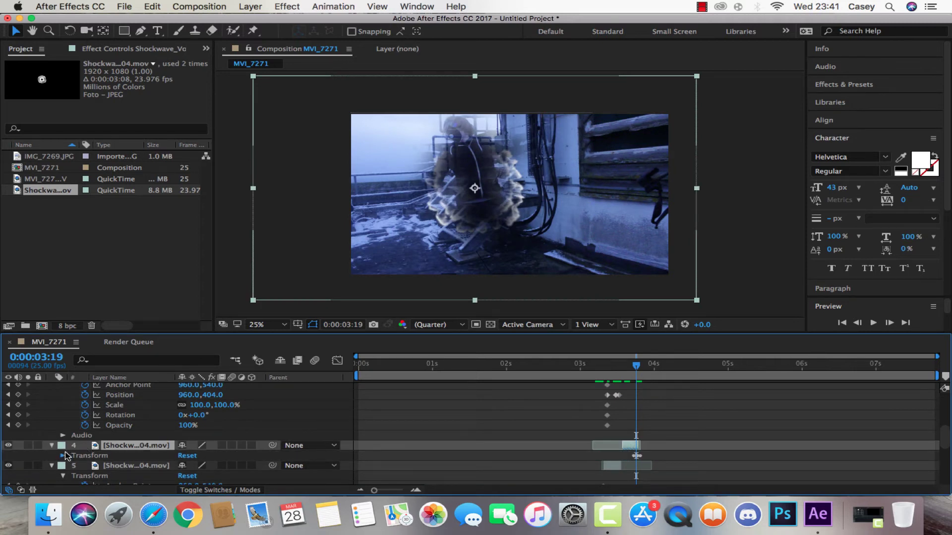
left_click(63, 456)
scroll(69, 455, "down", 2)
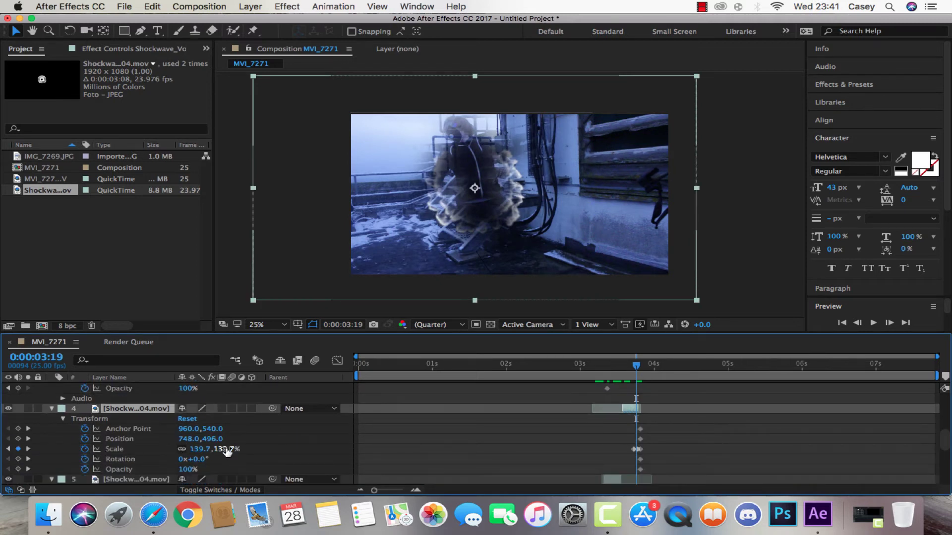
left_click_drag(225, 449, 213, 454)
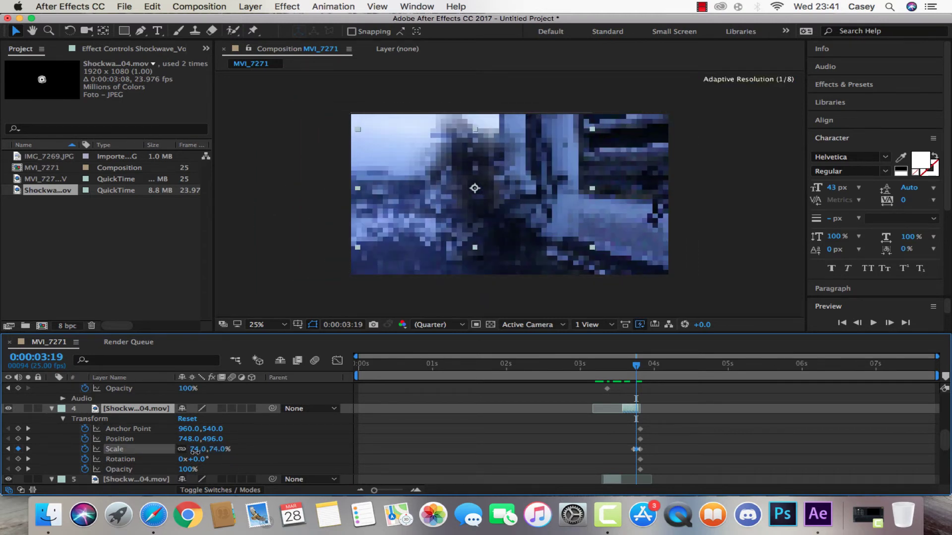
left_click(213, 454)
type("0")
key("Return")
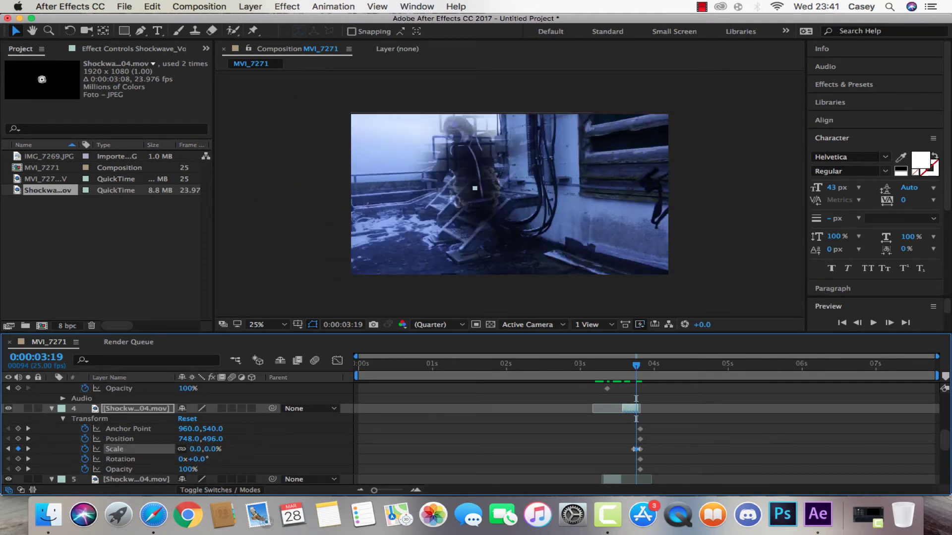
Move the layer 4 shockwave's starting scale keyframe of 169% to 3:16 so the shrinking begins earlier.
left_click(858, 322)
left_click(858, 323)
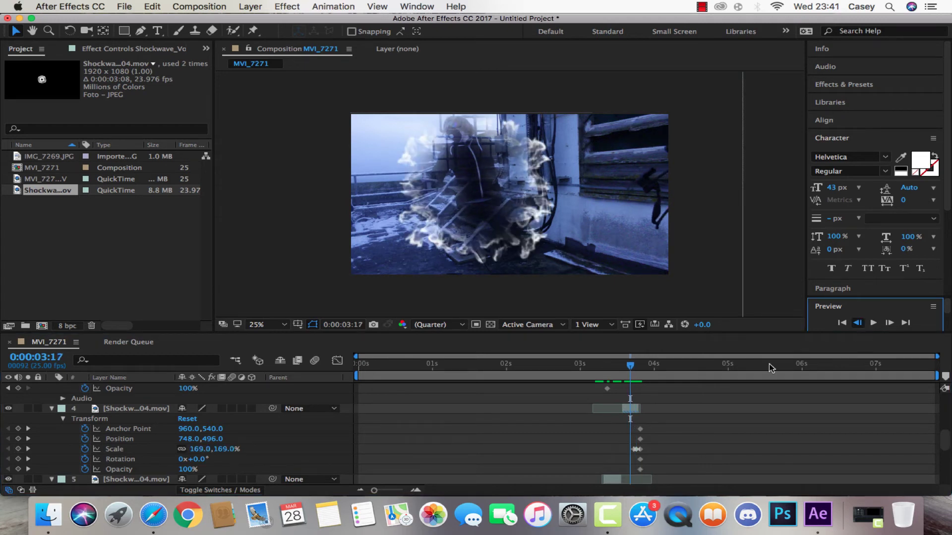
key("Page_Up")
left_click_drag(637, 454, 631, 452)
left_click(697, 422)
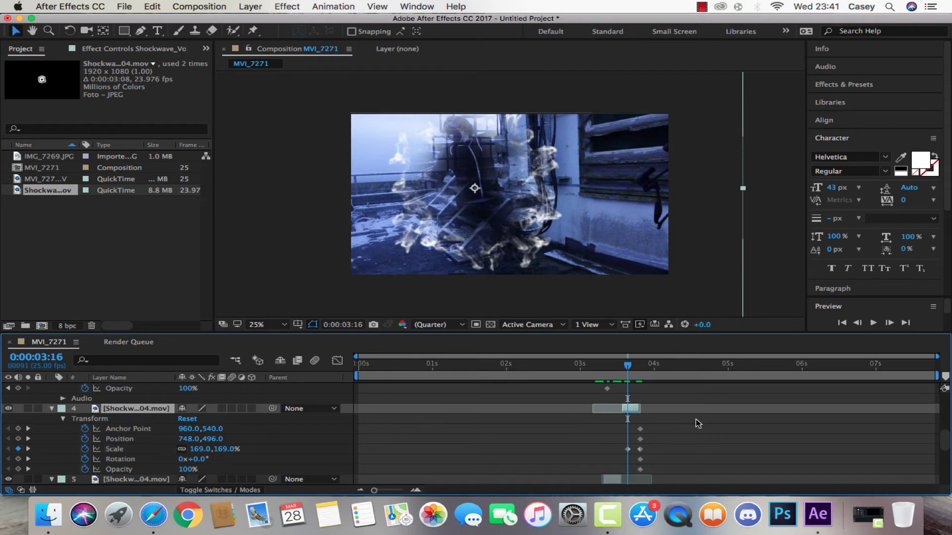
Review the layer 4 shockwave's shrinking frame by frame between 3:16 and 3:20.
left_click(887, 322)
left_click(889, 324)
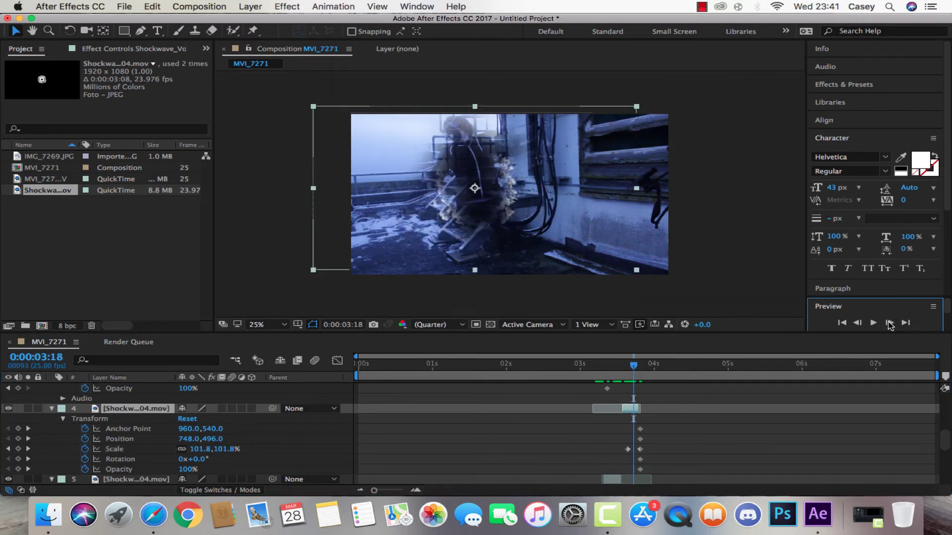
left_click(889, 324)
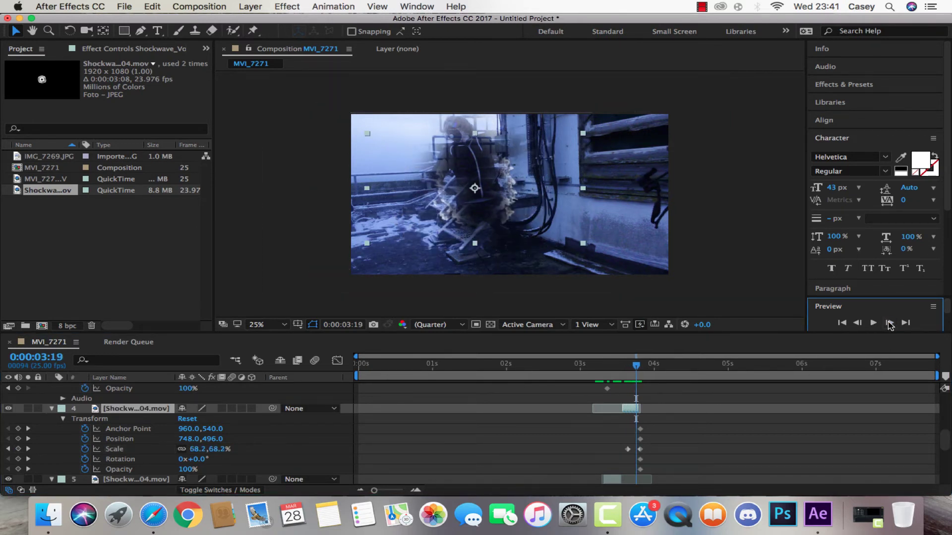
left_click(861, 323)
left_click(861, 323)
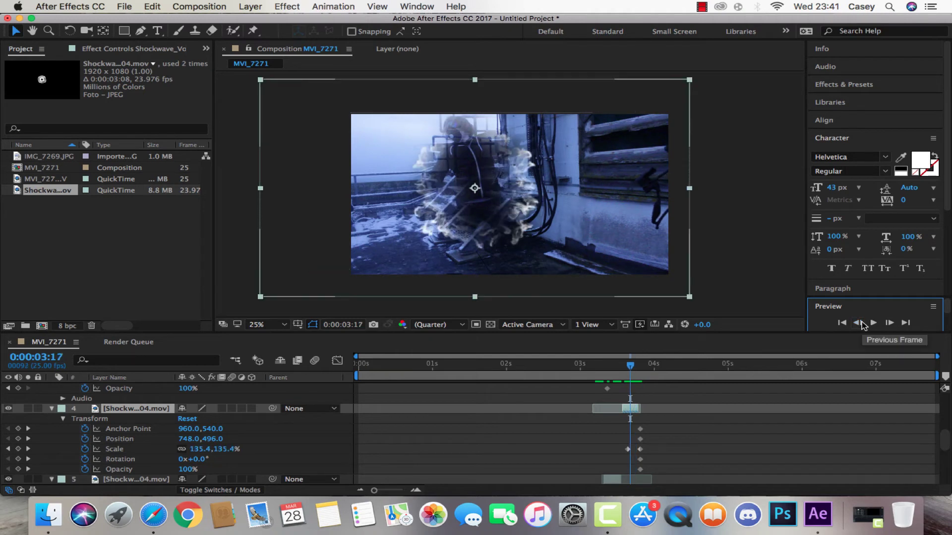
left_click(887, 323)
left_click(887, 323)
left_click(887, 324)
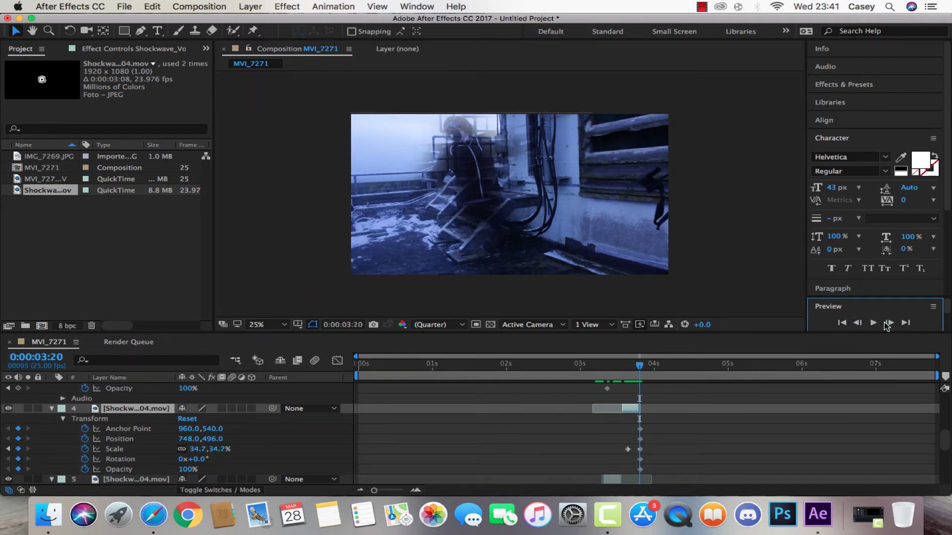
left_click(862, 323)
Add anchor point, position, scale, rotation and opacity keyframes to the layer 2 MVI_7271 copy and shift them to the layer's start at 3:16.
scroll(704, 420, "up", 3)
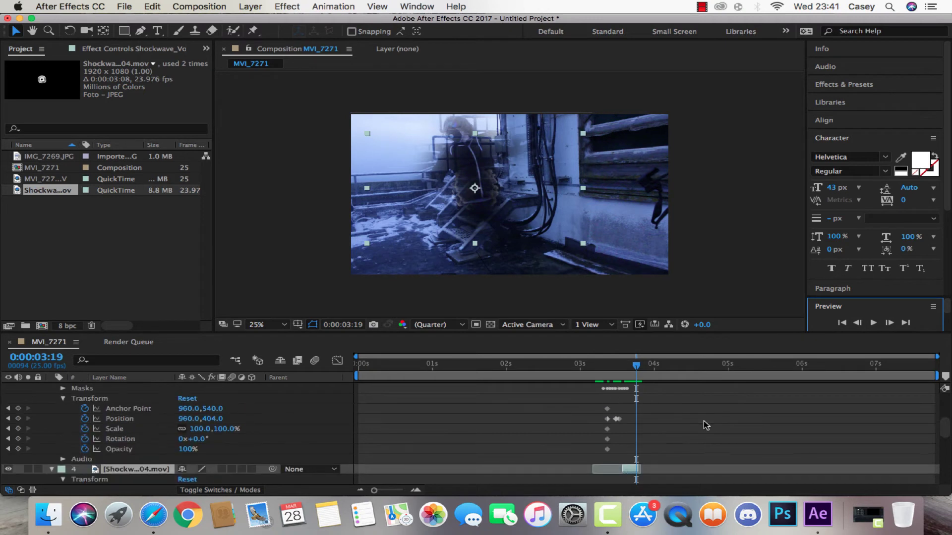
scroll(684, 416, "up", 3)
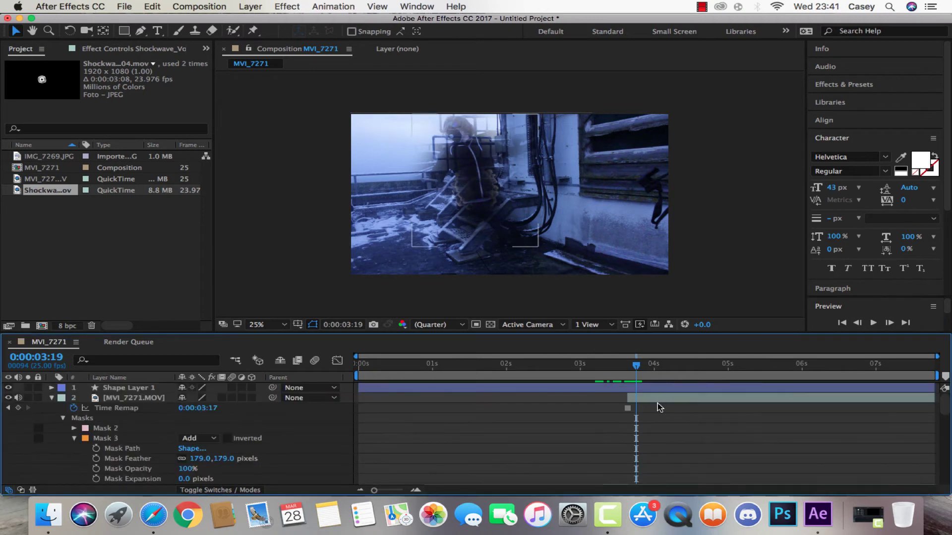
left_click(657, 402)
left_click(52, 398)
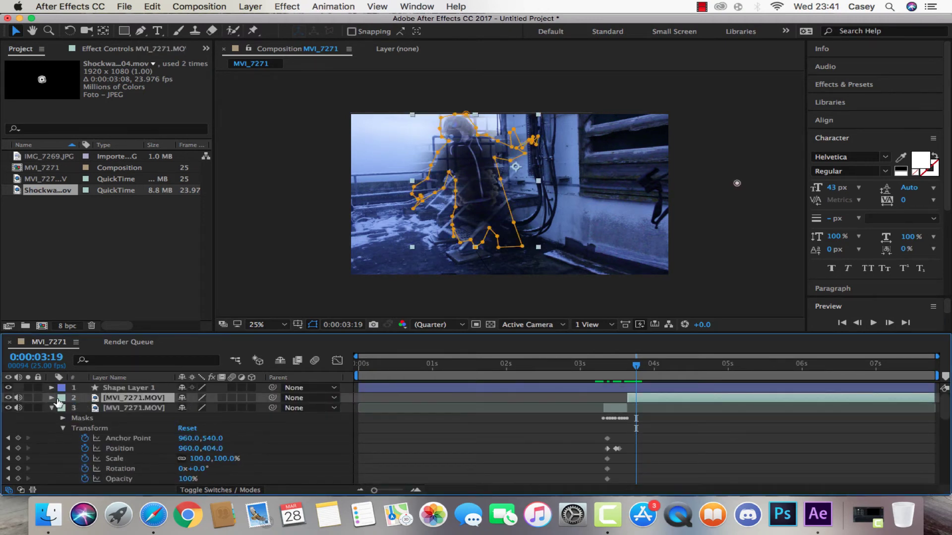
left_click(52, 398)
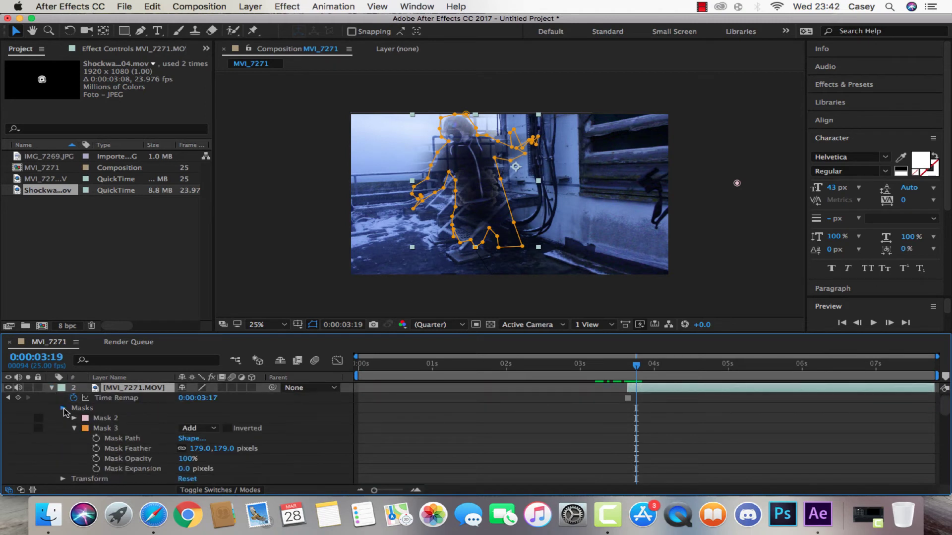
left_click(63, 408)
left_click(65, 418)
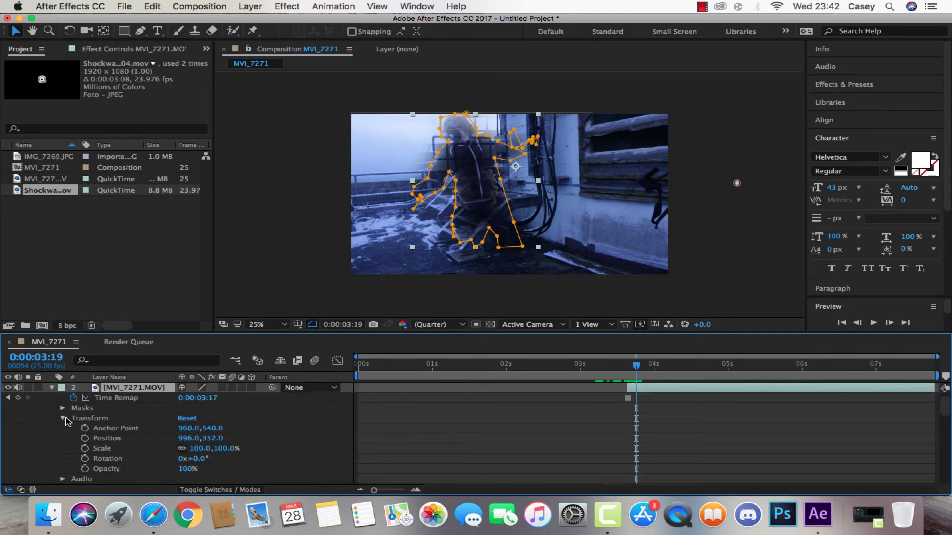
left_click(85, 469)
left_click(84, 458)
left_click(84, 448)
left_click(85, 438)
left_click(84, 428)
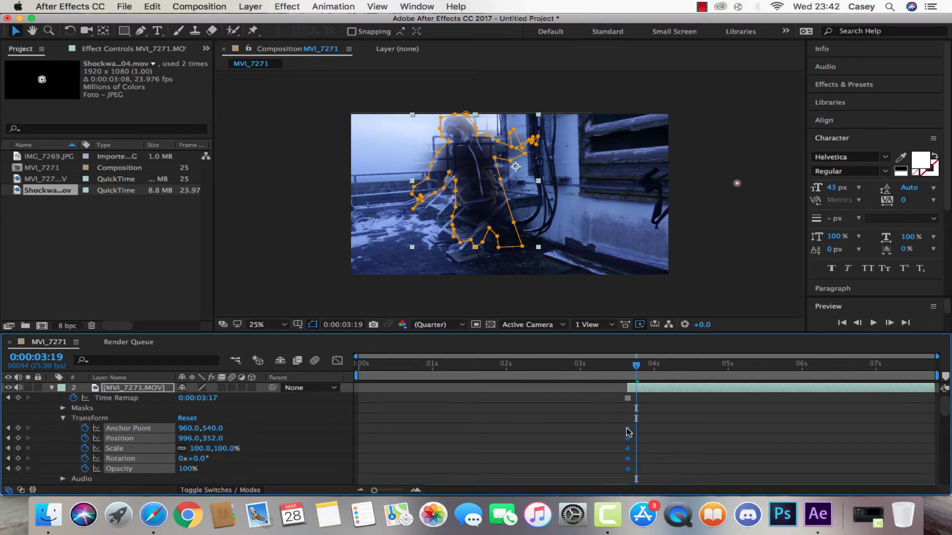
left_click_drag(636, 432, 628, 433)
key("F2")
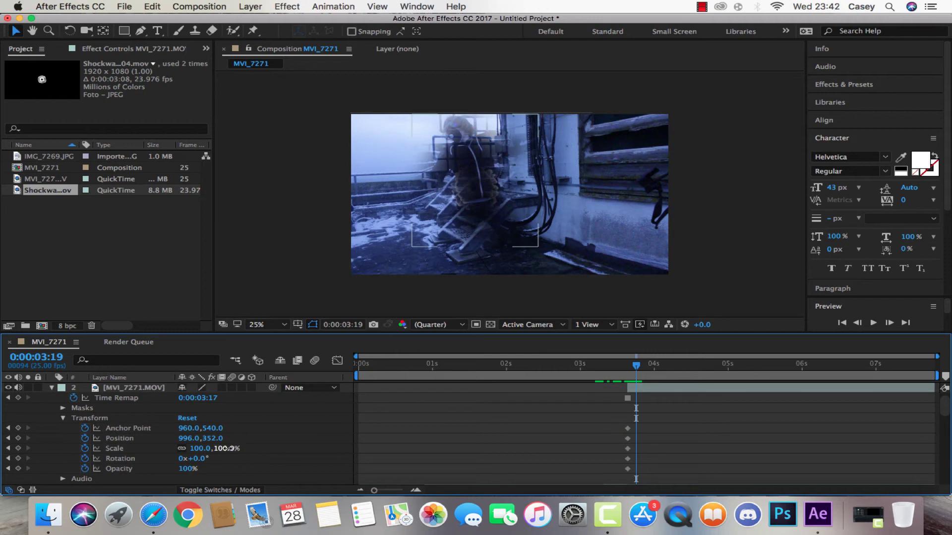
At 3:19, shrink the layer 2 copy of the man to 22% scale and move it onto the shockwave at position 828, 440.
left_click_drag(226, 448, 182, 449)
left_click(504, 177)
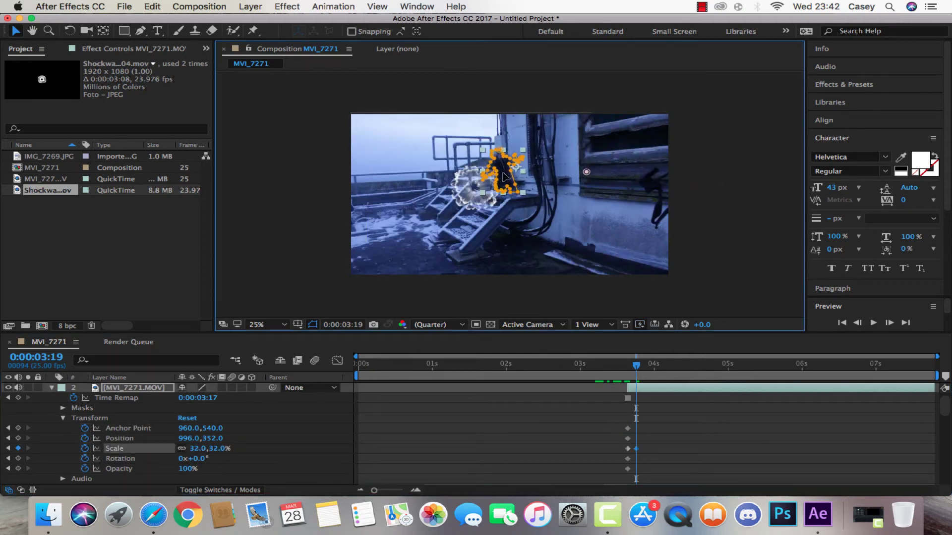
left_click_drag(504, 177, 476, 190)
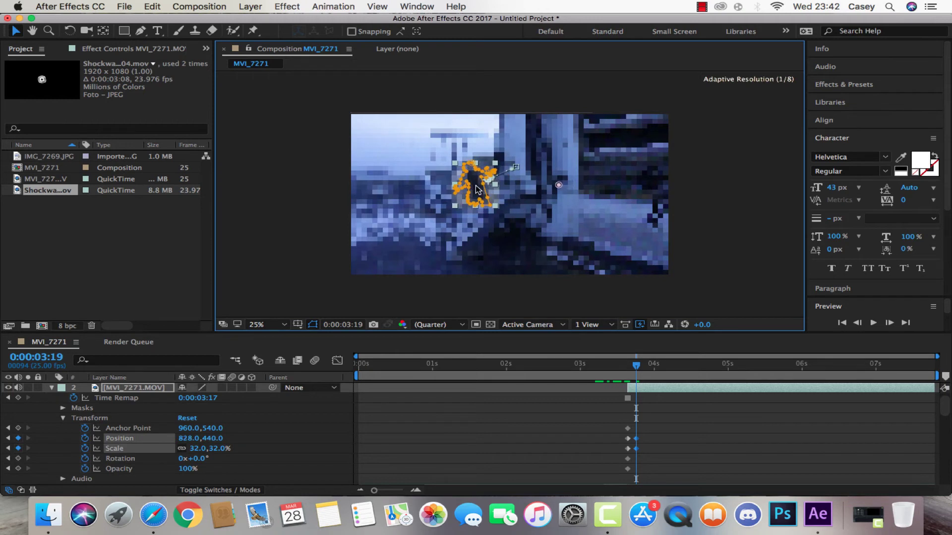
left_click_drag(196, 449, 189, 449)
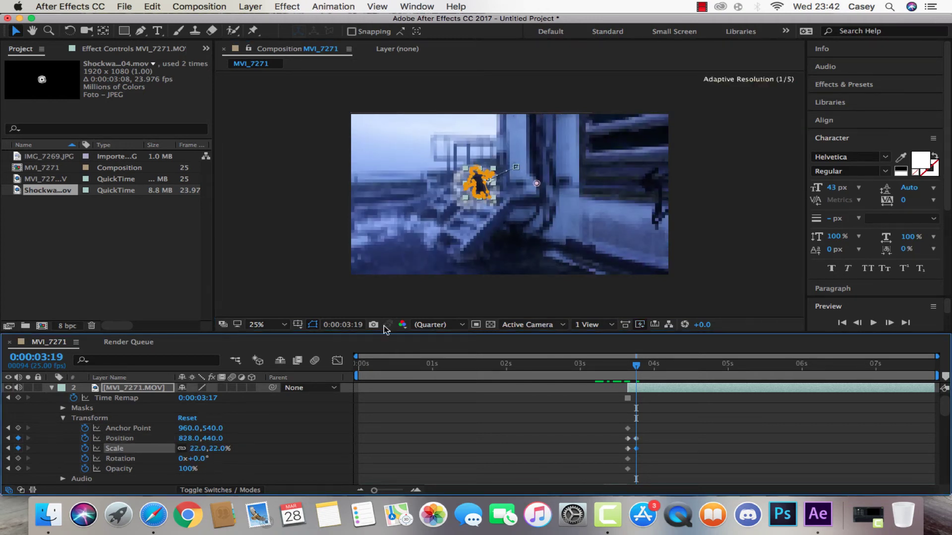
Place the shrunken layer 2 copy more centrally in the shockwave at 3:19, at position 804, 461.
left_click(479, 189)
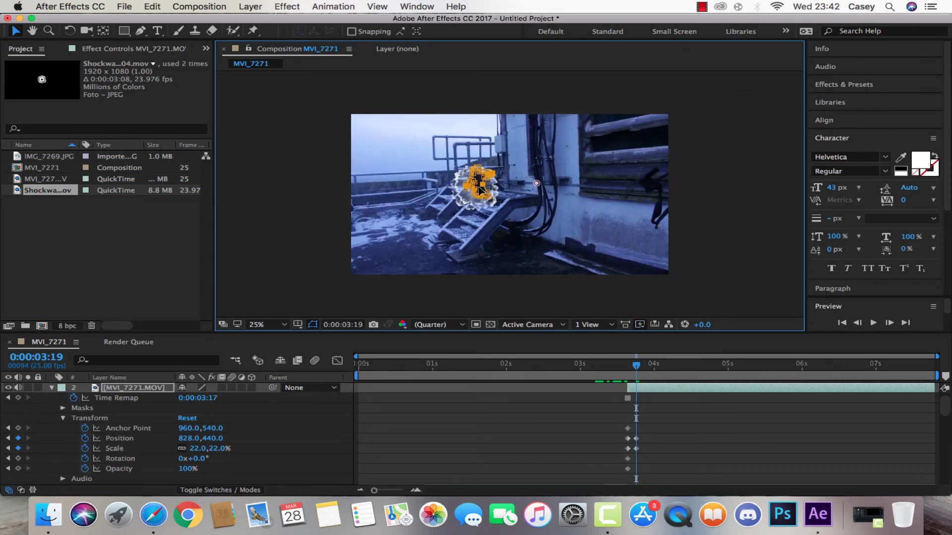
key("period")
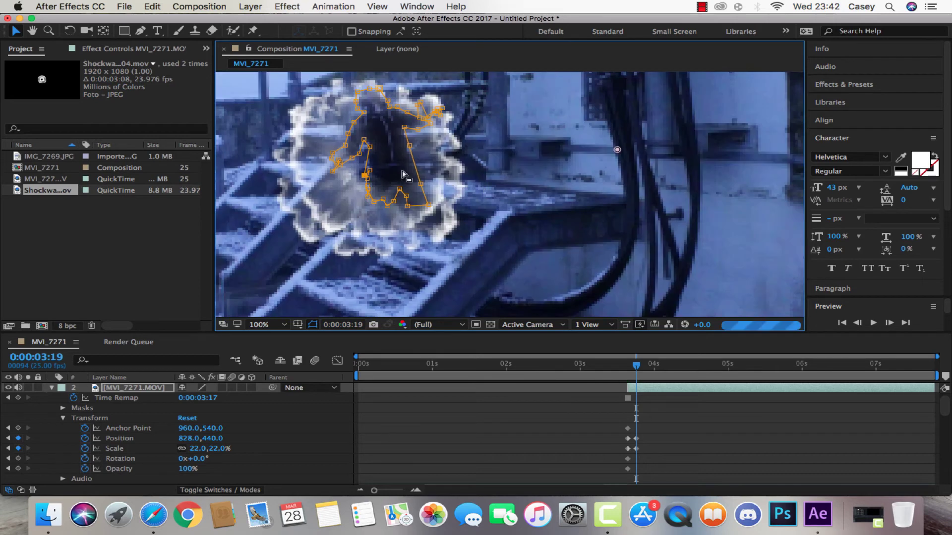
left_click_drag(389, 145, 393, 145)
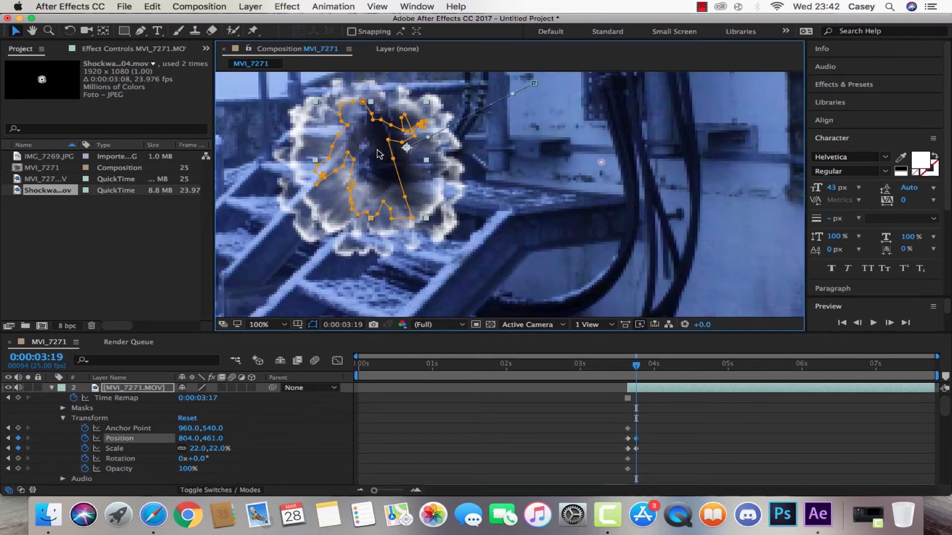
left_click(759, 451)
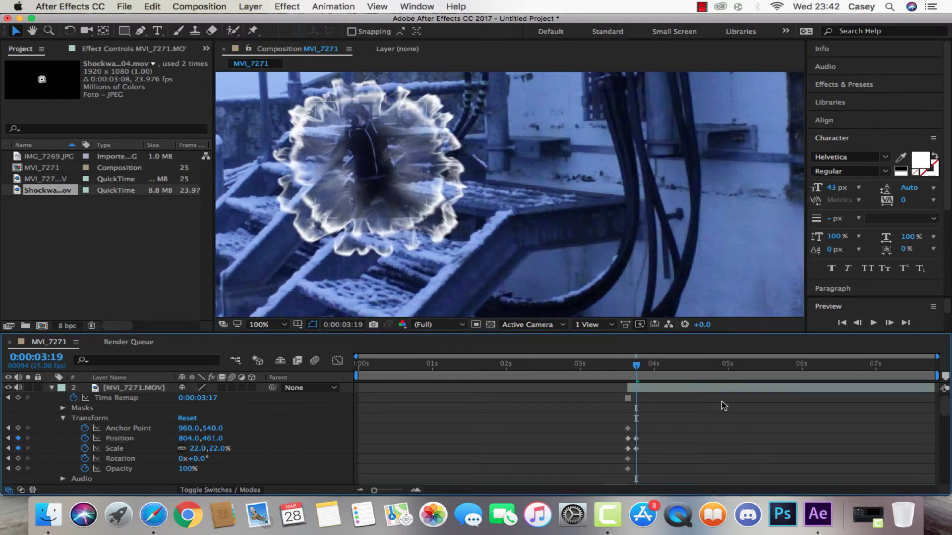
Move a bottom point of the layer 2 mask slightly up at the man's legs.
left_click(384, 210)
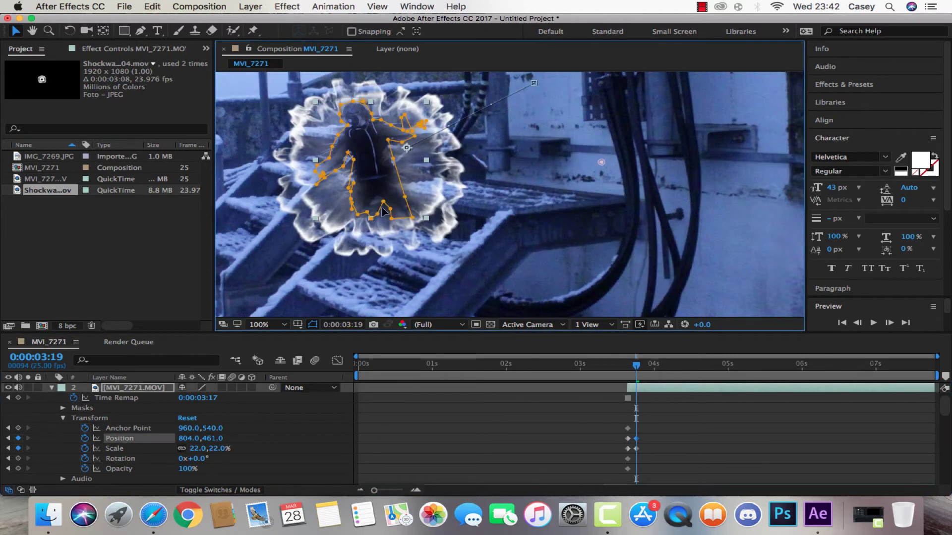
left_click(391, 219)
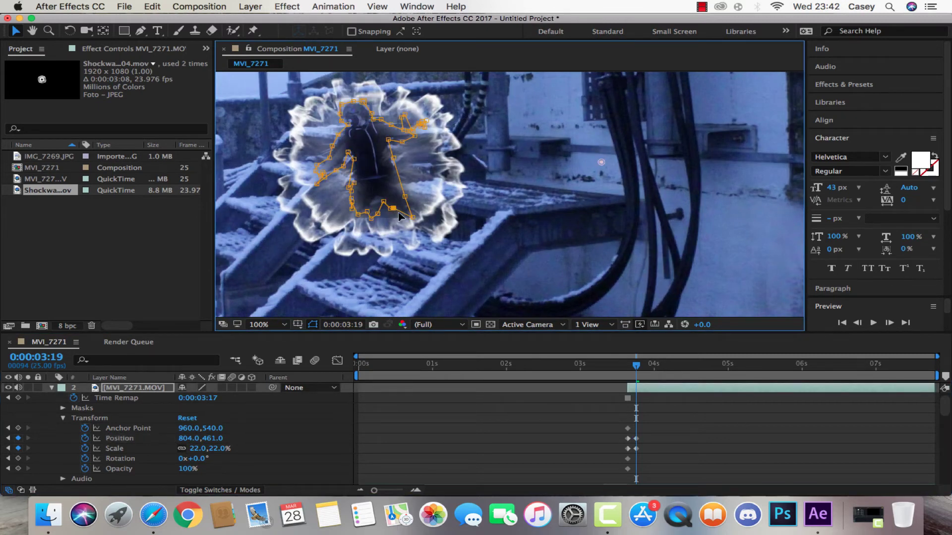
left_click(684, 449)
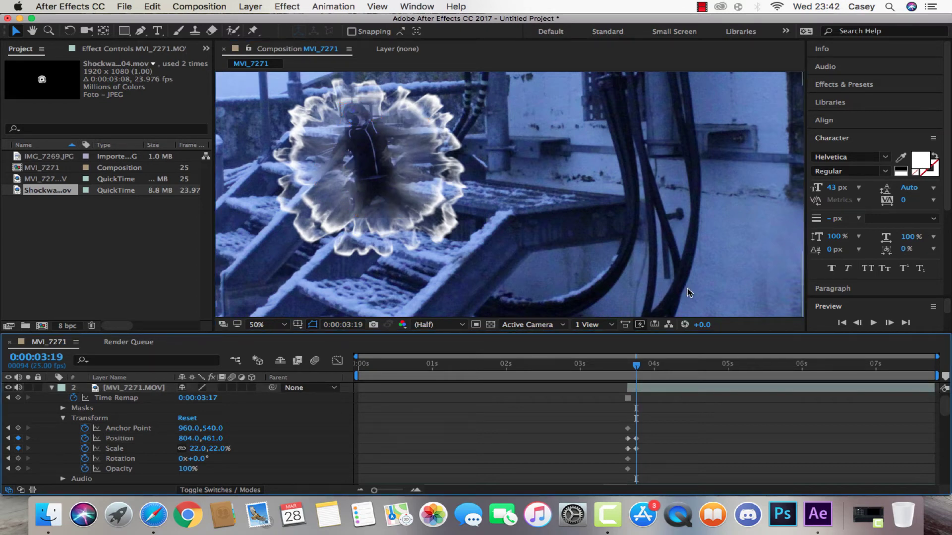
At 3:17, move the layer 2 copy of the man down to position 932, 428.3.
scroll(687, 293, "down", 2)
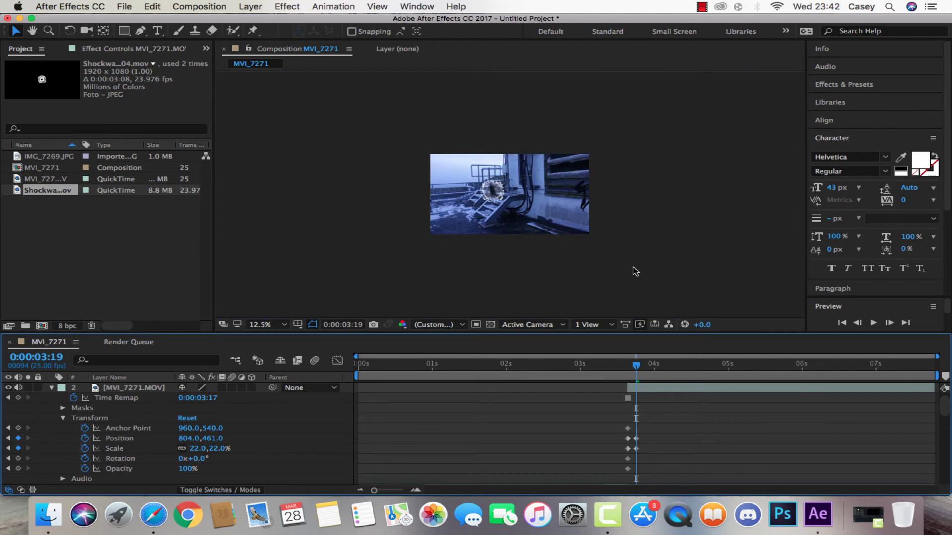
left_click(857, 323)
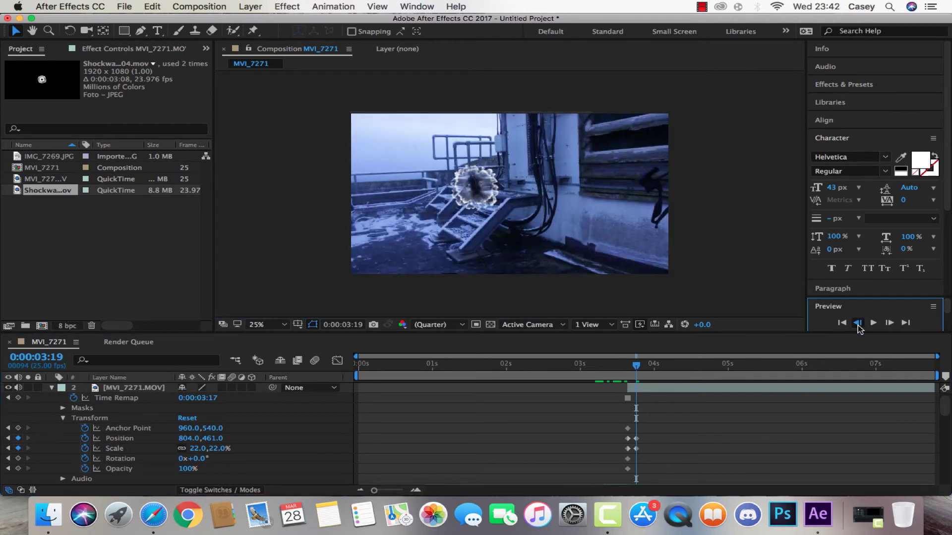
left_click(858, 323)
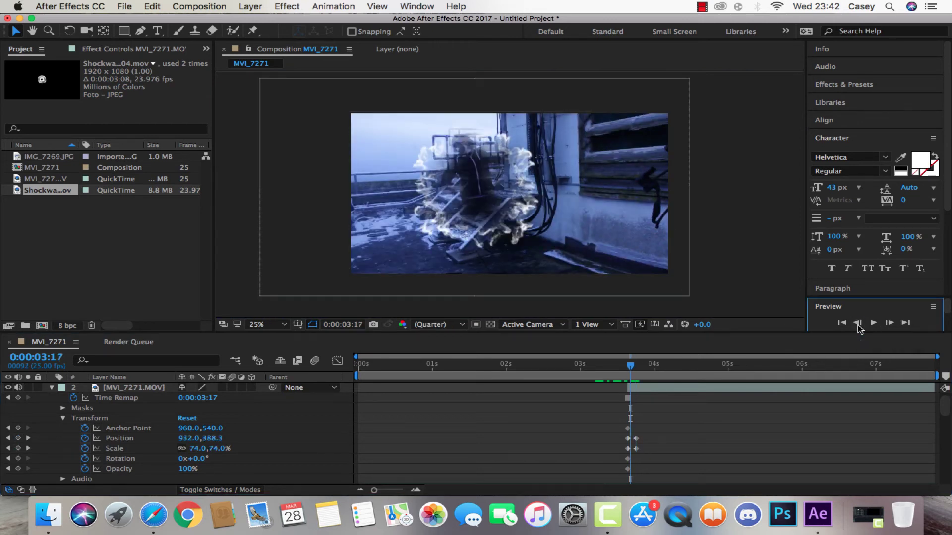
left_click(484, 178)
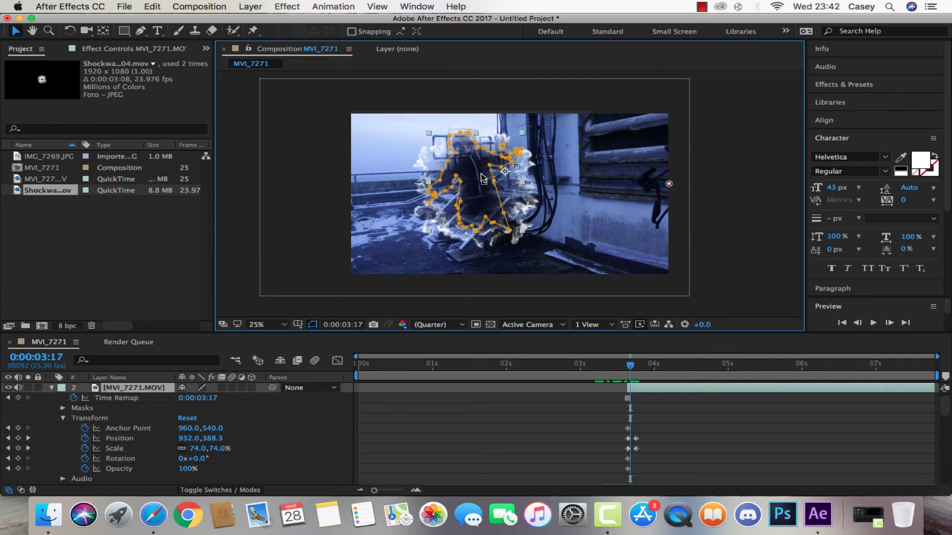
left_click_drag(479, 172, 478, 179)
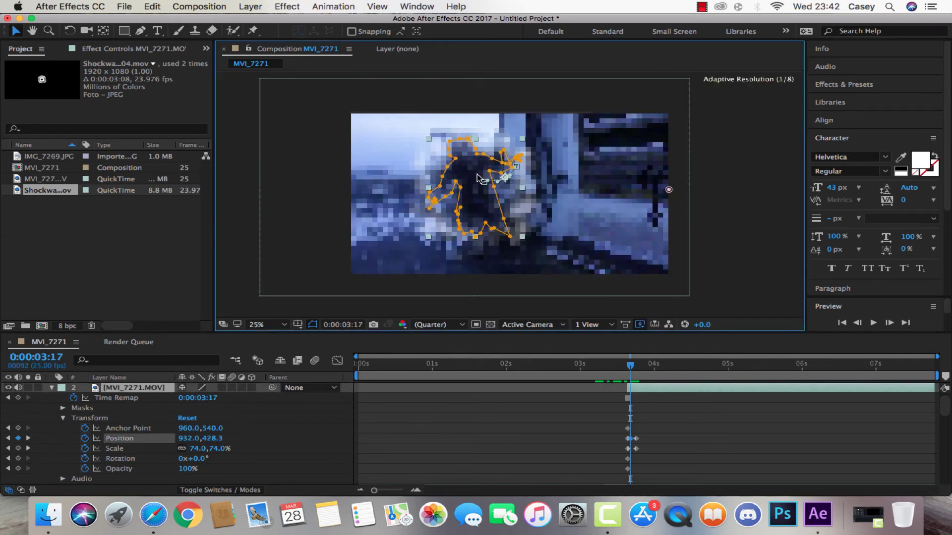
left_click(708, 425)
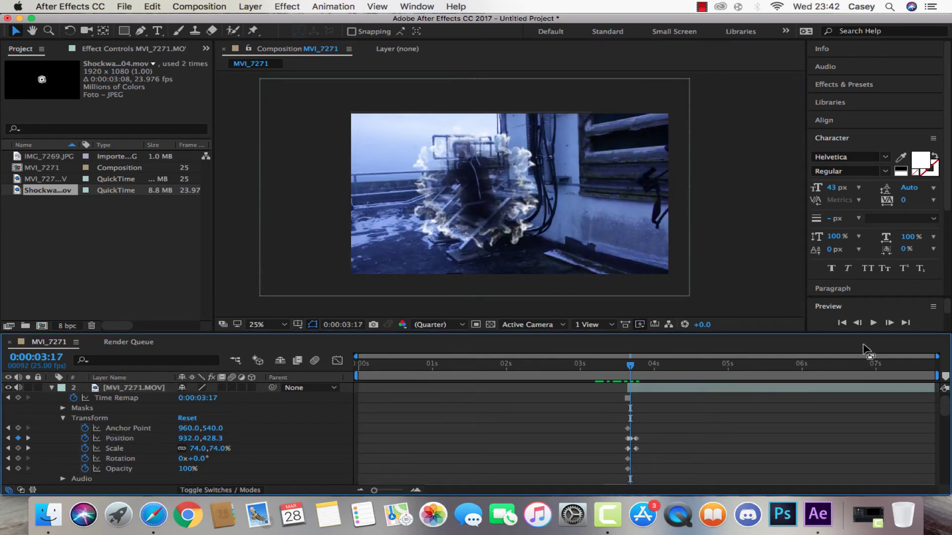
Step backward through the effect to 3:06 and preview the man's shrinking from there.
left_click(892, 323)
left_click(862, 324)
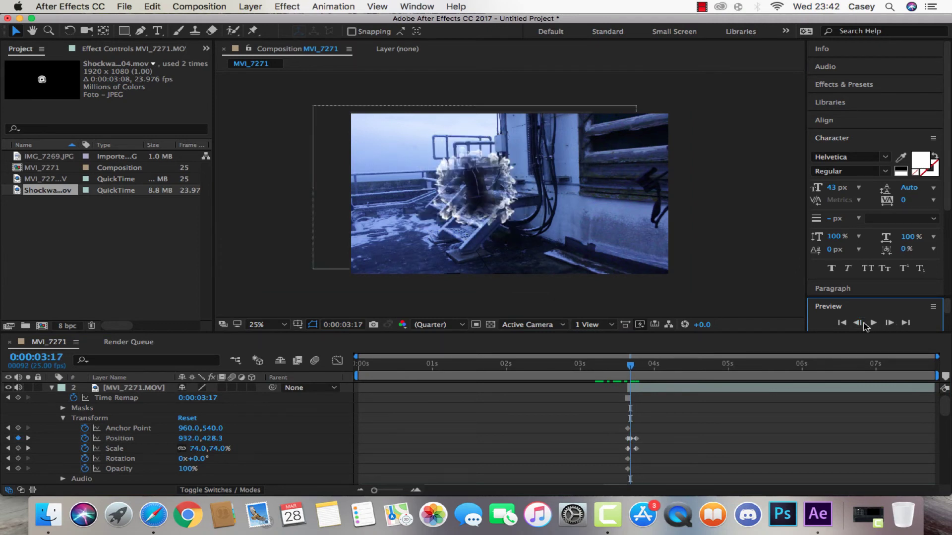
left_click(862, 323)
left_click(862, 324)
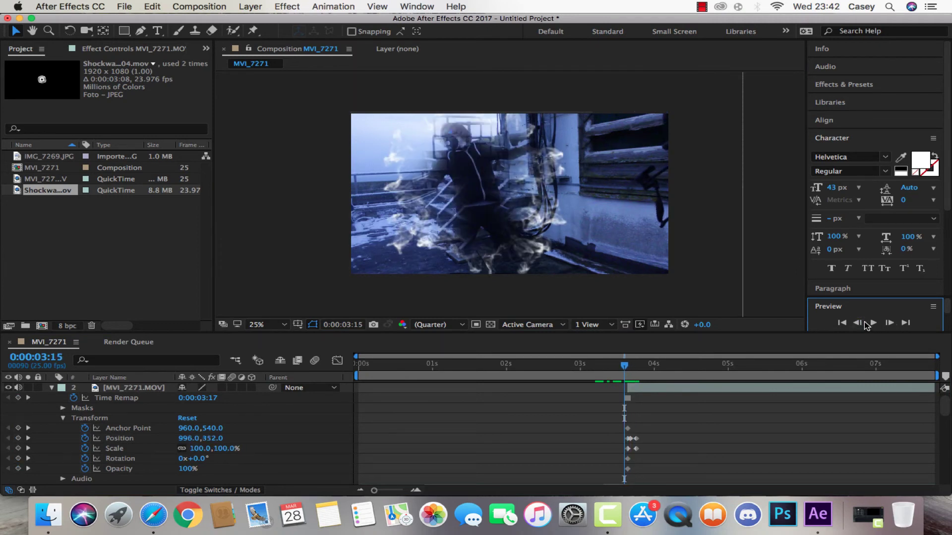
left_click(863, 323)
left_click(863, 322)
left_click(862, 323)
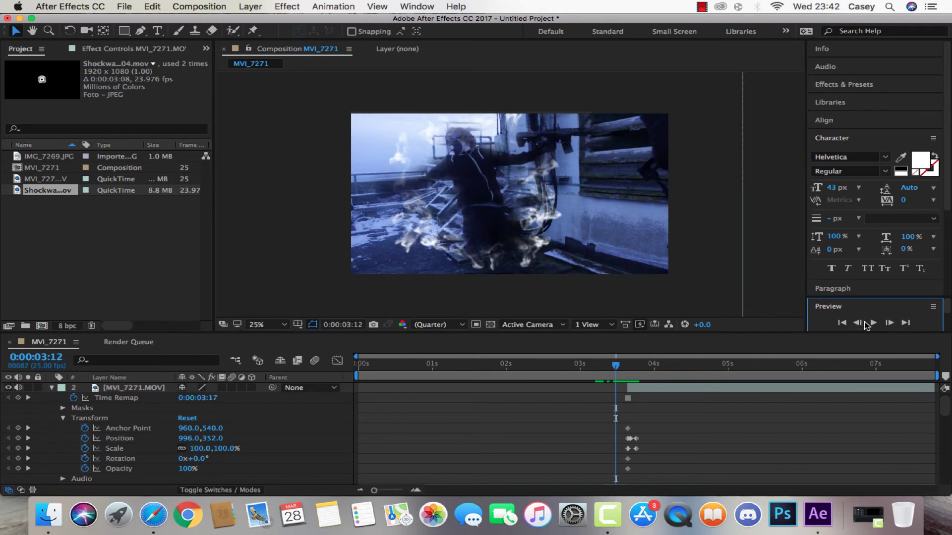
left_click(863, 322)
left_click(864, 322)
left_click(864, 322)
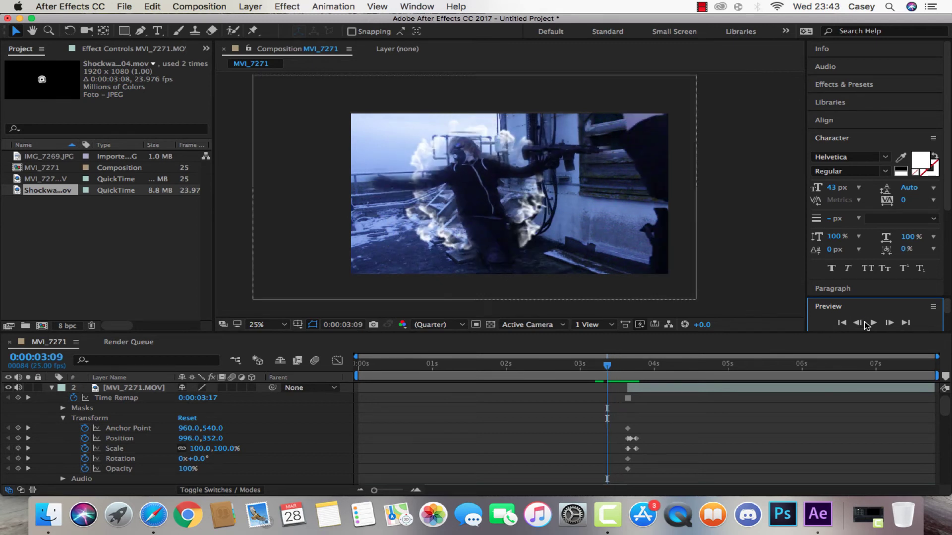
left_click(863, 322)
left_click(864, 323)
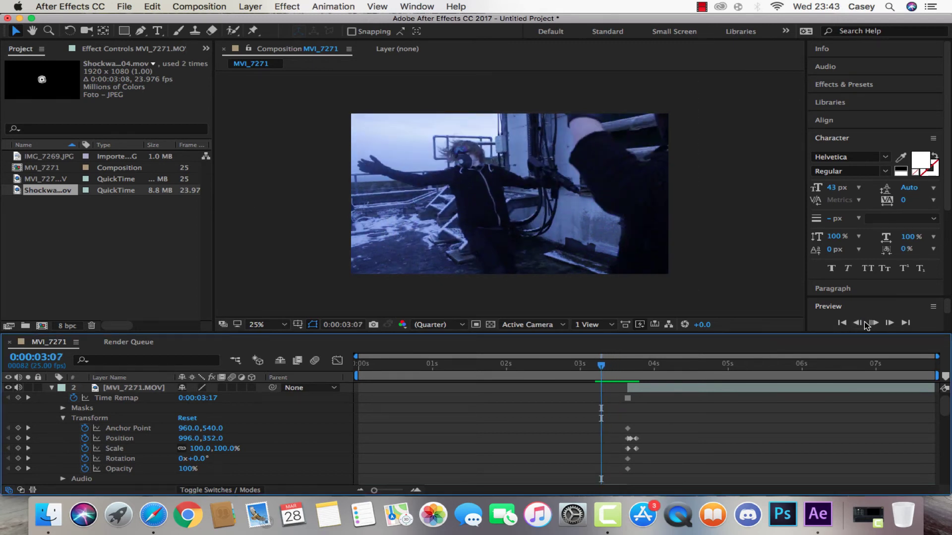
left_click(864, 323)
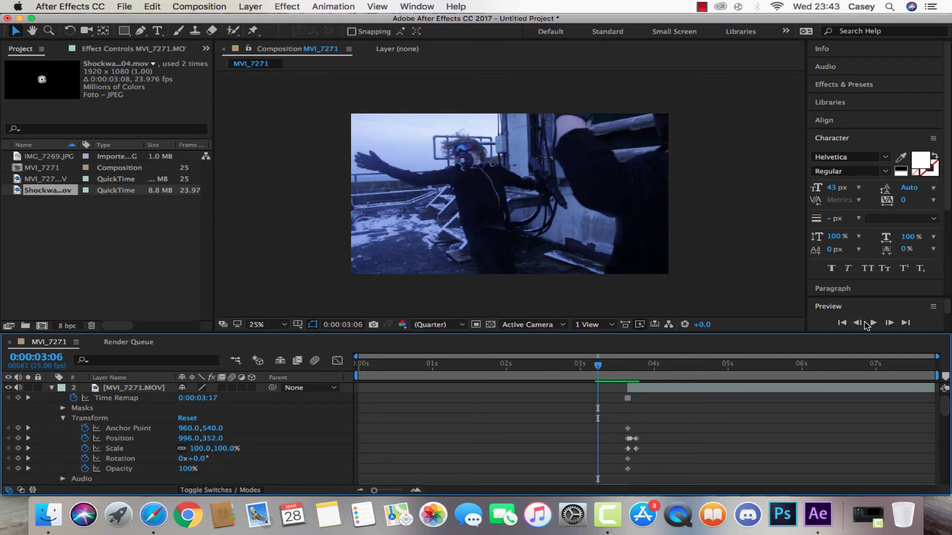
left_click(871, 323)
left_click(871, 322)
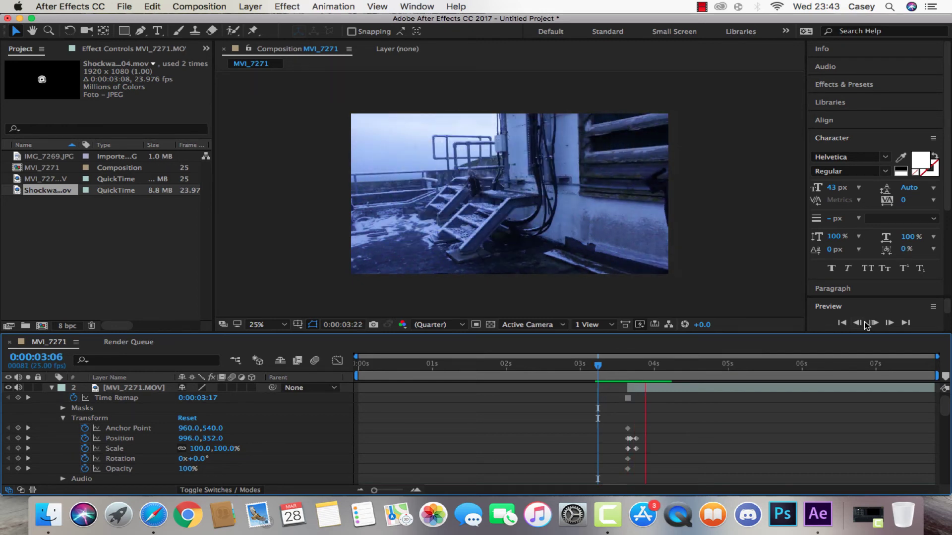
Delete all position keyframes of the layer 2 MVI_7271 copy with the playhead at 3:16.
mouse_move(611, 367)
left_mouse_down()
mouse_move(595, 368)
mouse_move(623, 370)
left_mouse_up()
key("super+slash")
scroll(695, 431, "up", 2)
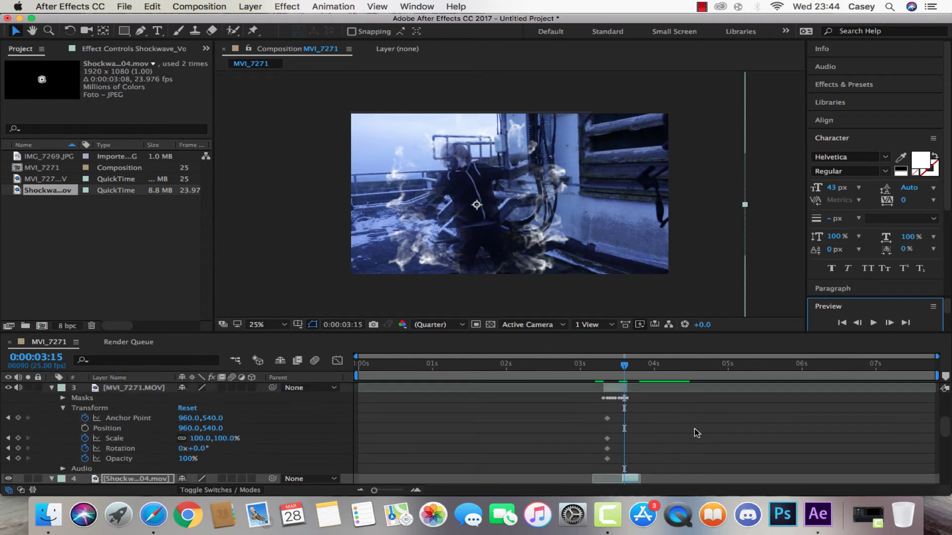
scroll(697, 432, "up", 3)
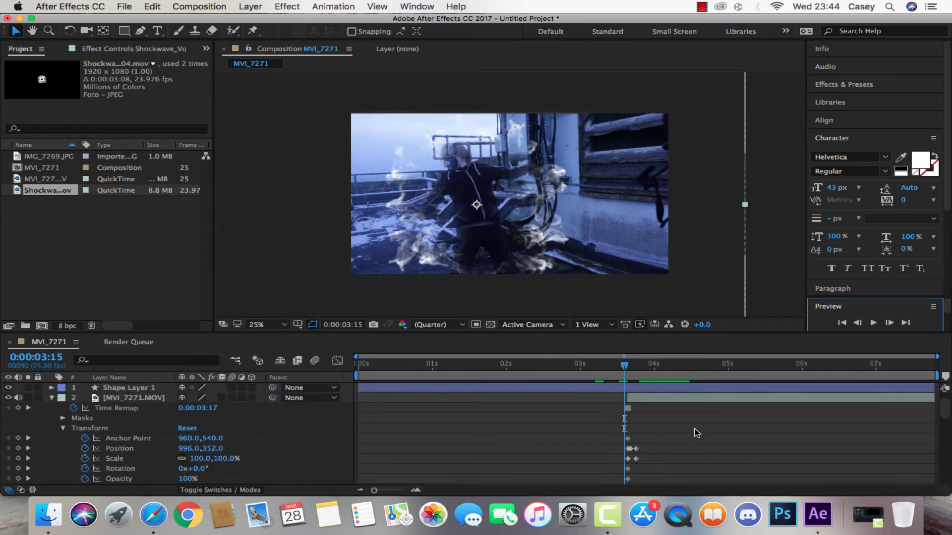
left_click(889, 323)
left_click(684, 391)
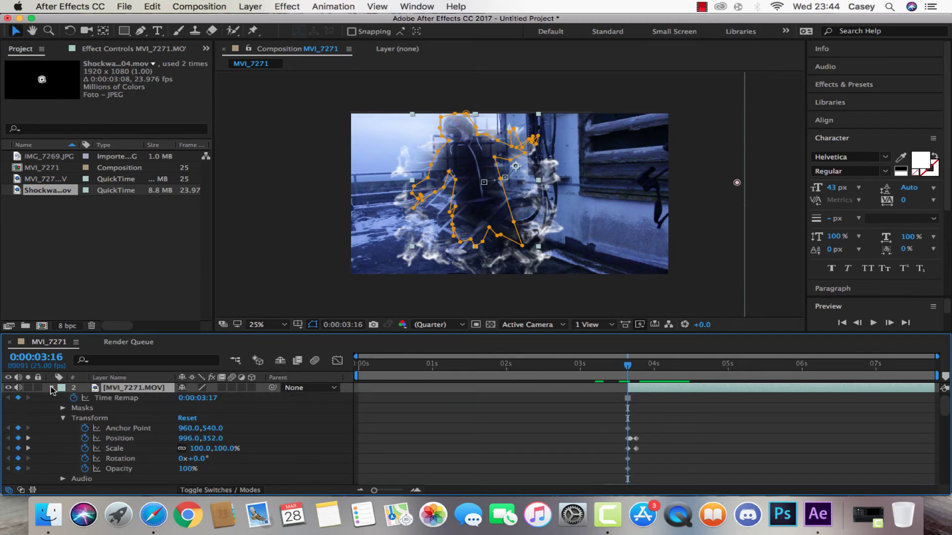
left_click_drag(178, 441, 189, 441)
left_click(643, 444)
left_click(625, 438)
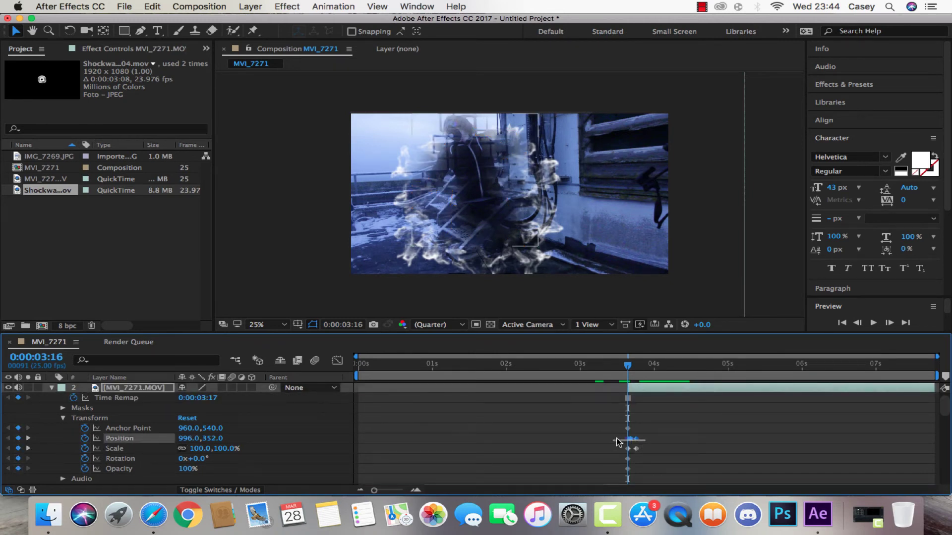
key("Delete")
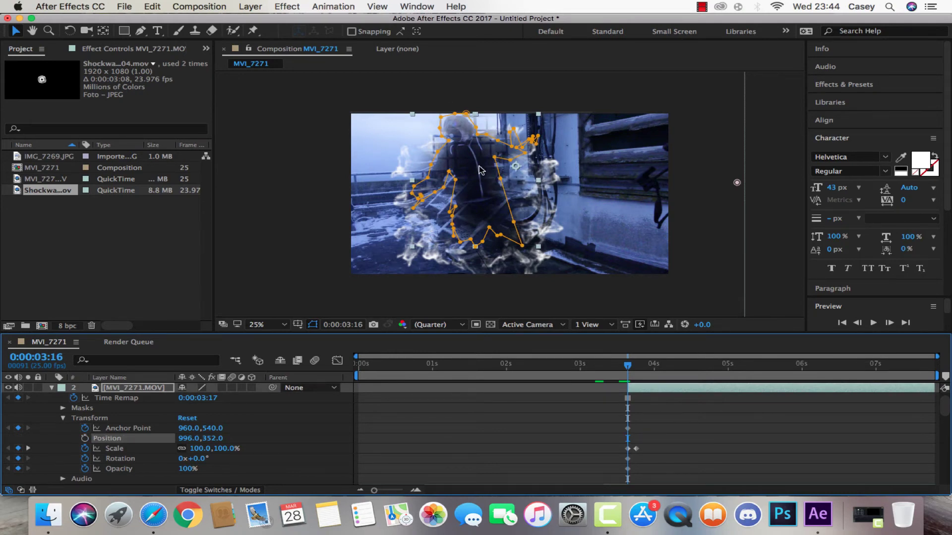
Move the layer 2 copy down to position 1000, 520 at 3:16 and compare it with the preceding frame.
left_click_drag(480, 172, 481, 195)
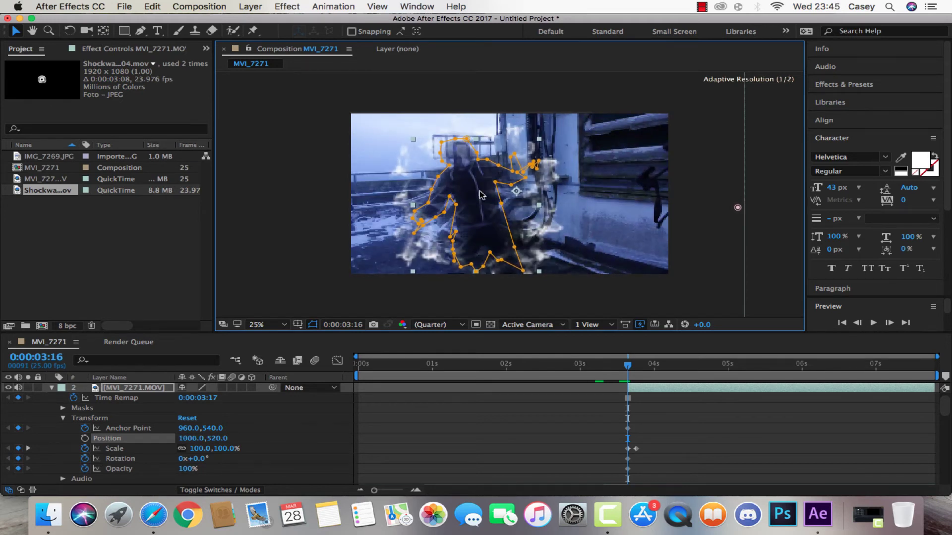
left_click(857, 322)
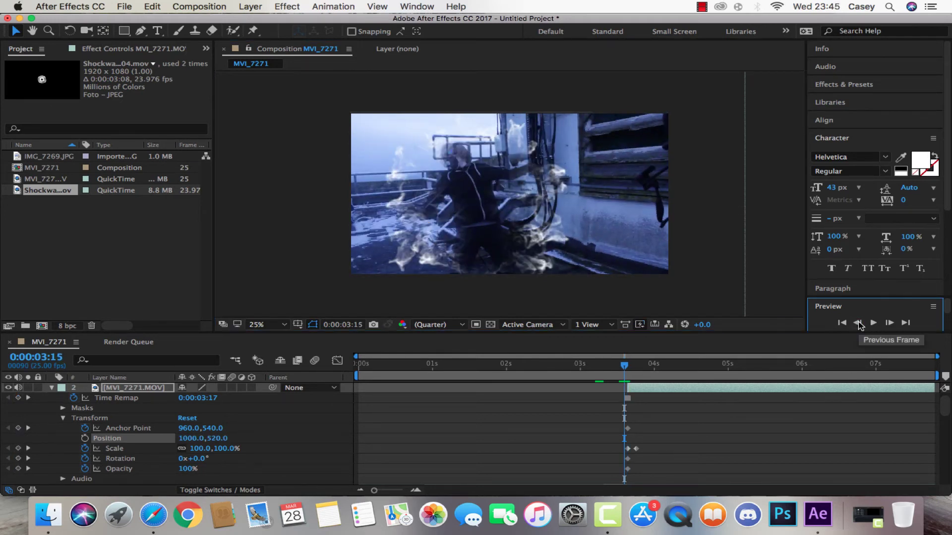
left_click(889, 324)
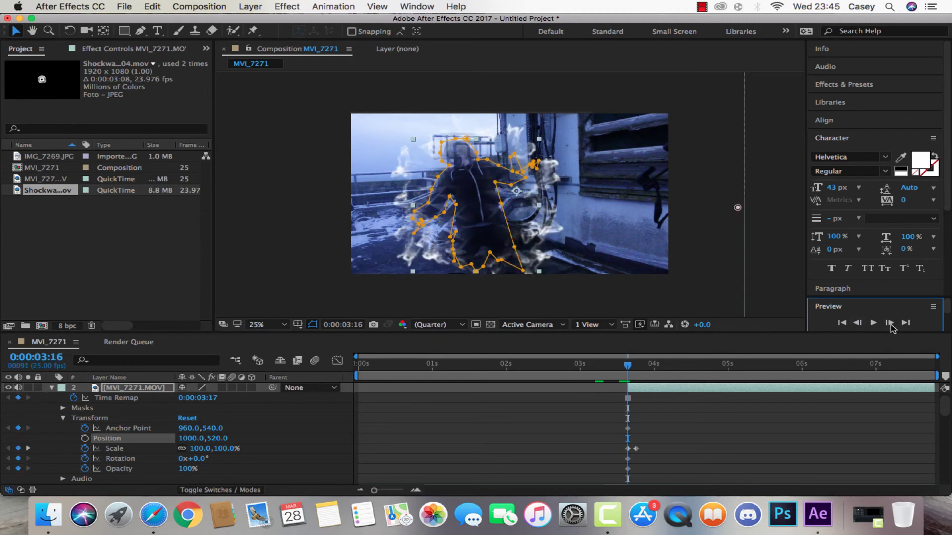
Examine the layer 2 copy's alignment with the man and shockwave in the frames around 3:16.
left_click(758, 386)
left_click(858, 322)
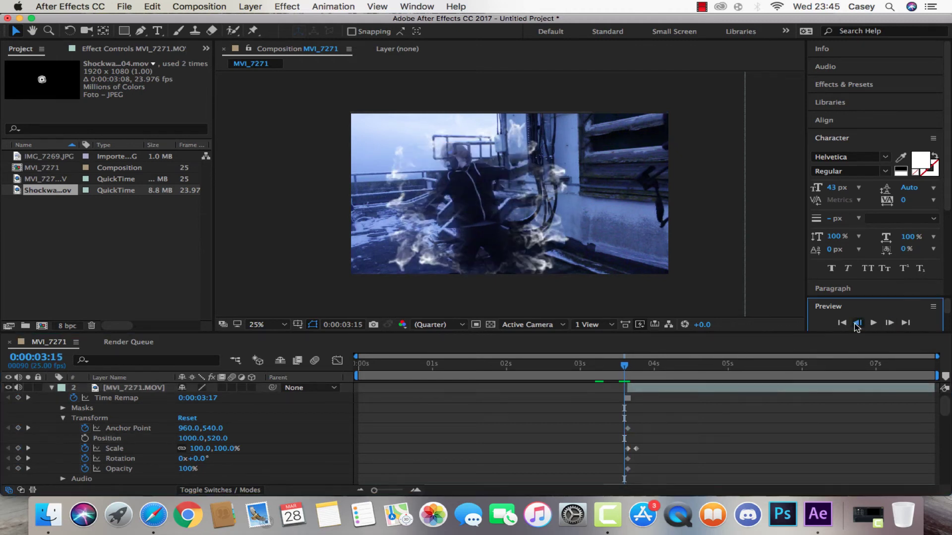
left_click(858, 322)
left_click(889, 323)
left_click(889, 323)
left_click(889, 323)
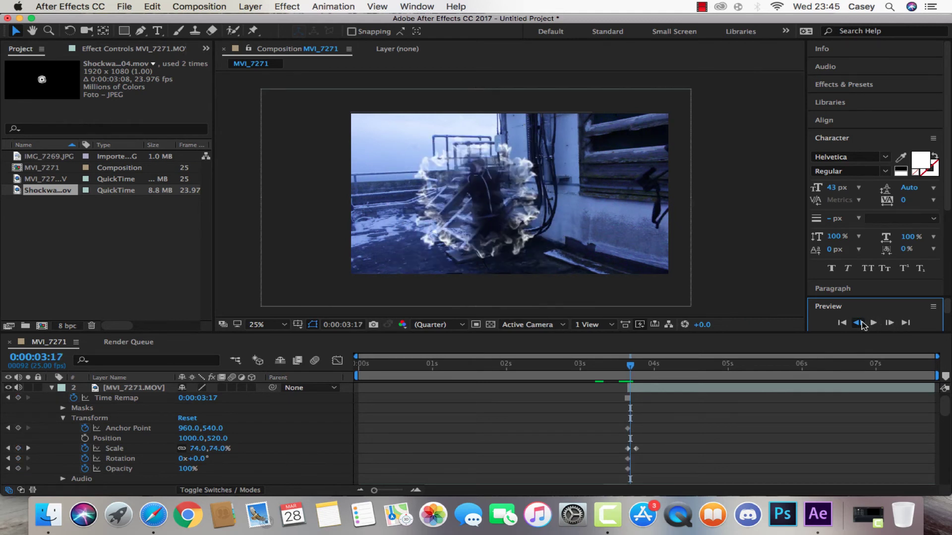
left_click(858, 322)
left_click(857, 322)
left_click(890, 323)
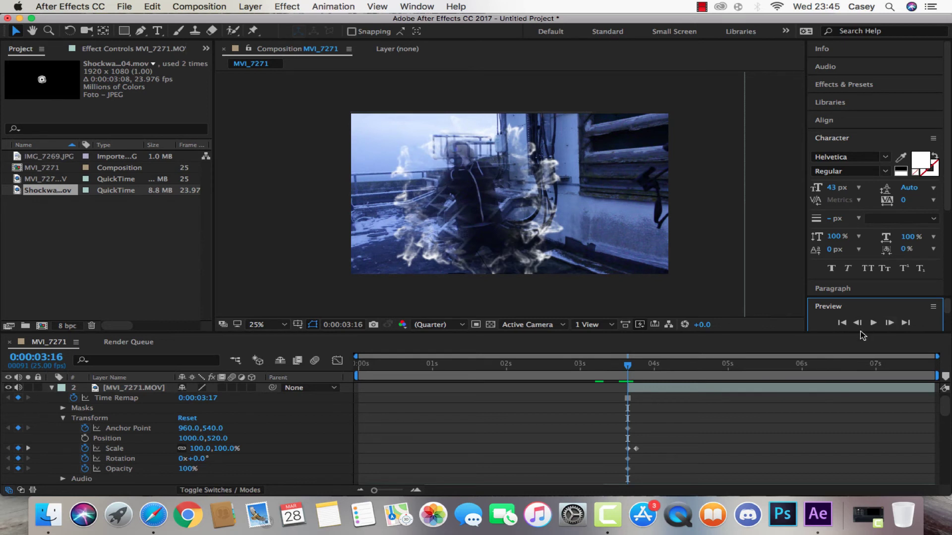
left_click(706, 389)
scroll(723, 421, "down", 7)
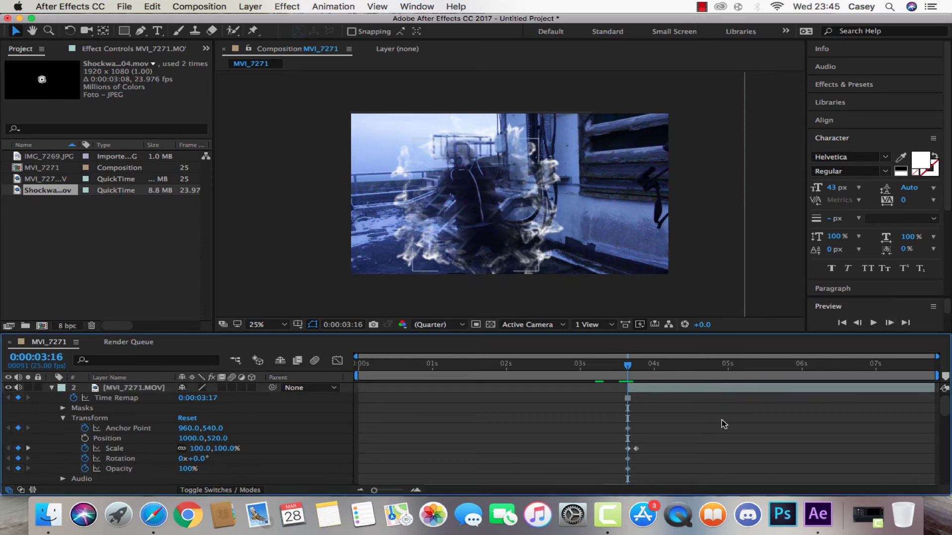
At 3:17, nudge the layer 2 copy left into the shockwave at position 948, 520.
left_click(889, 323)
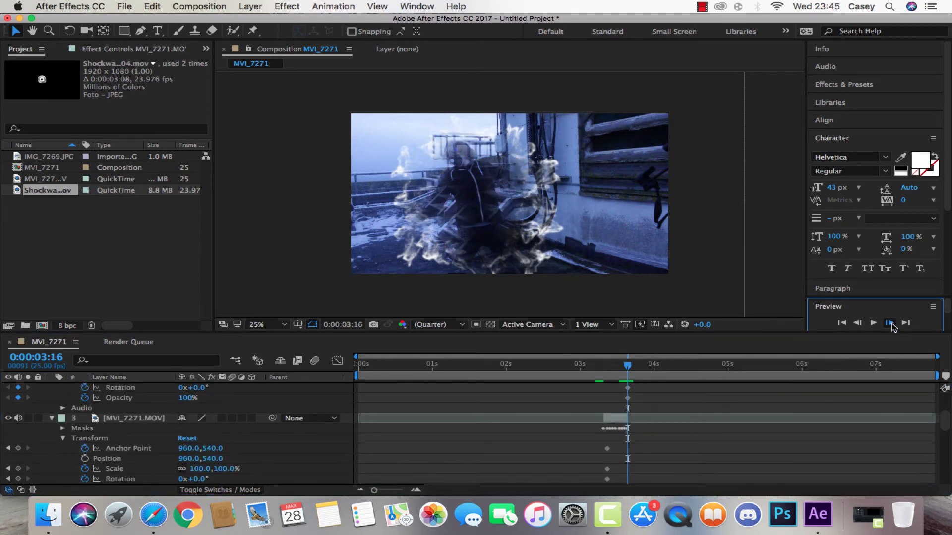
scroll(620, 421, "up", 8)
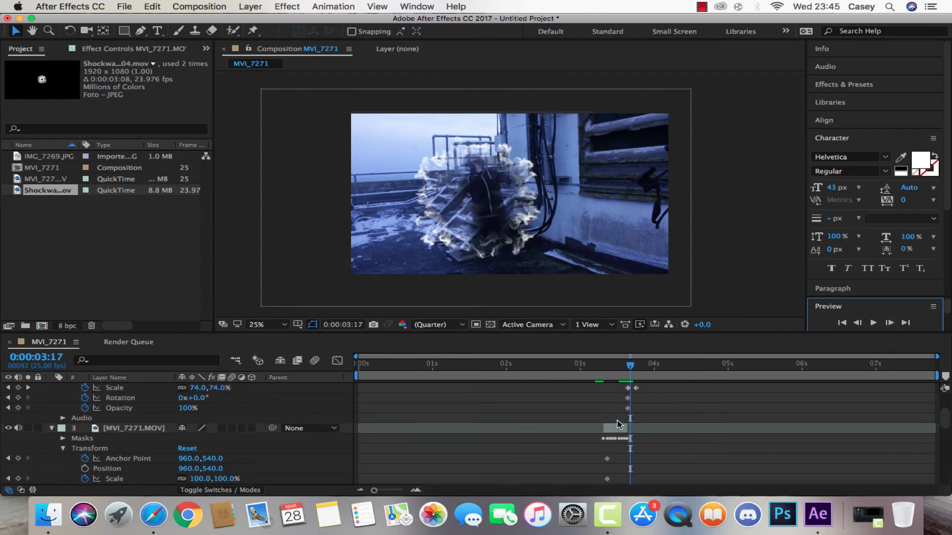
left_click(663, 398)
key("Left")
key("Left")
key("Left")
key("Left")
key("Left")
key("Left")
key("Left")
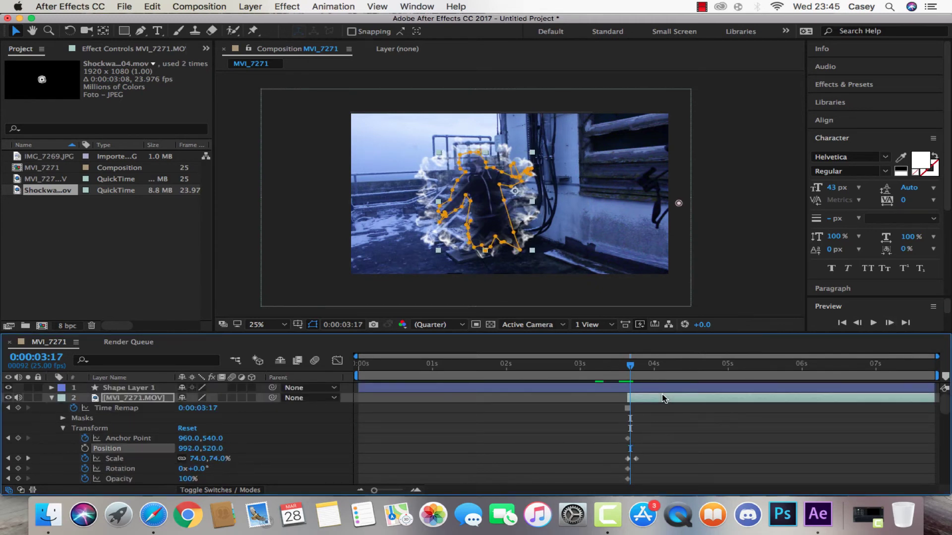
key("Left")
key("Left")
key("Left")
key("Left")
key("Left")
key("Left")
key("Left")
key("Left")
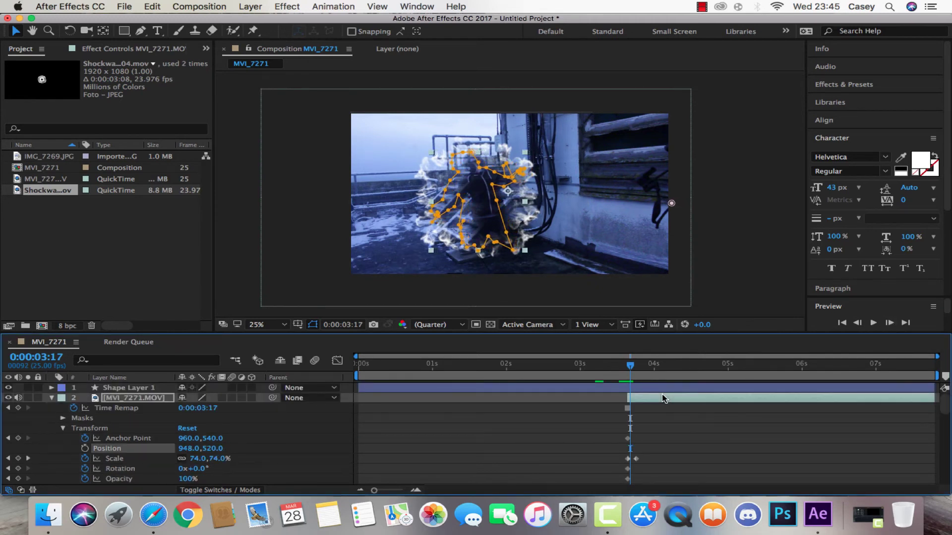
left_click(721, 433)
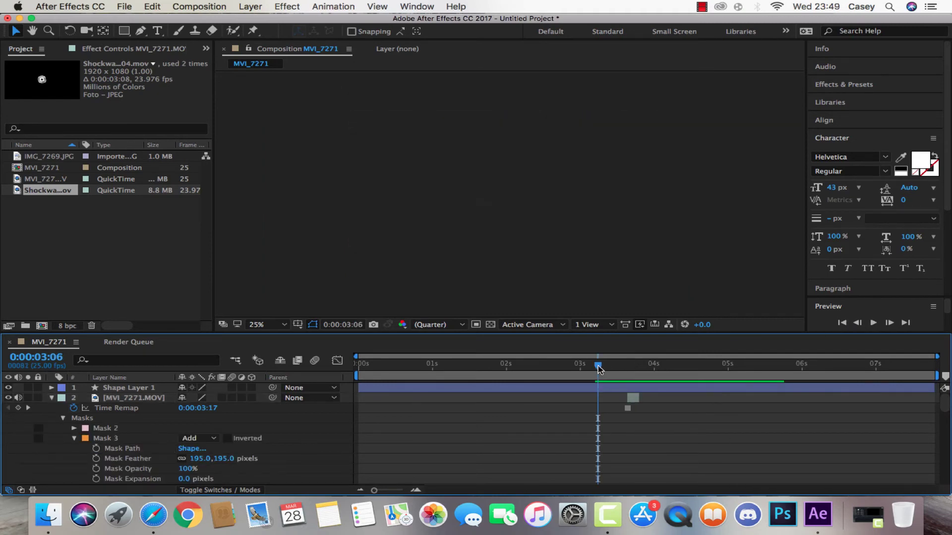
Preview the disappearing effect from 3:06 and step forward to the shockwave's start at 3:09.
key("space")
key("space")
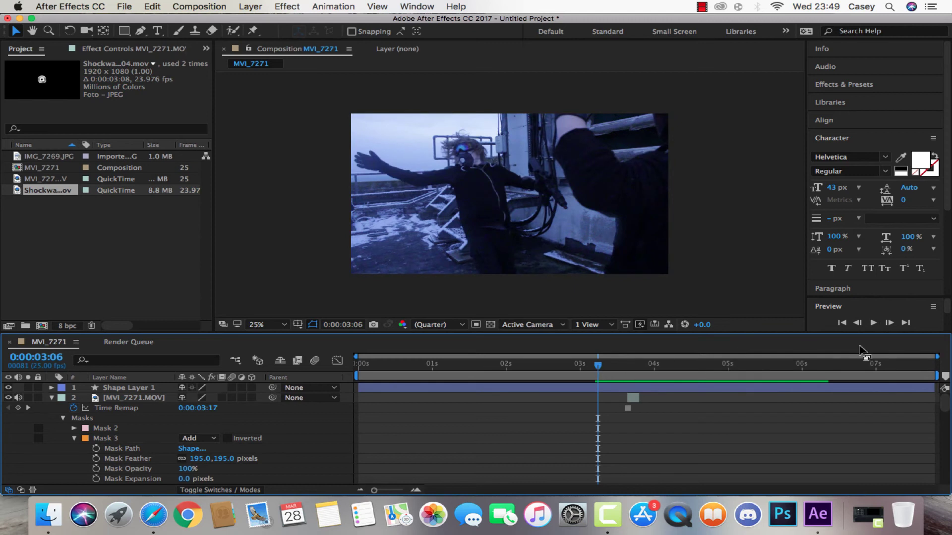
left_click(889, 323)
left_click(889, 323)
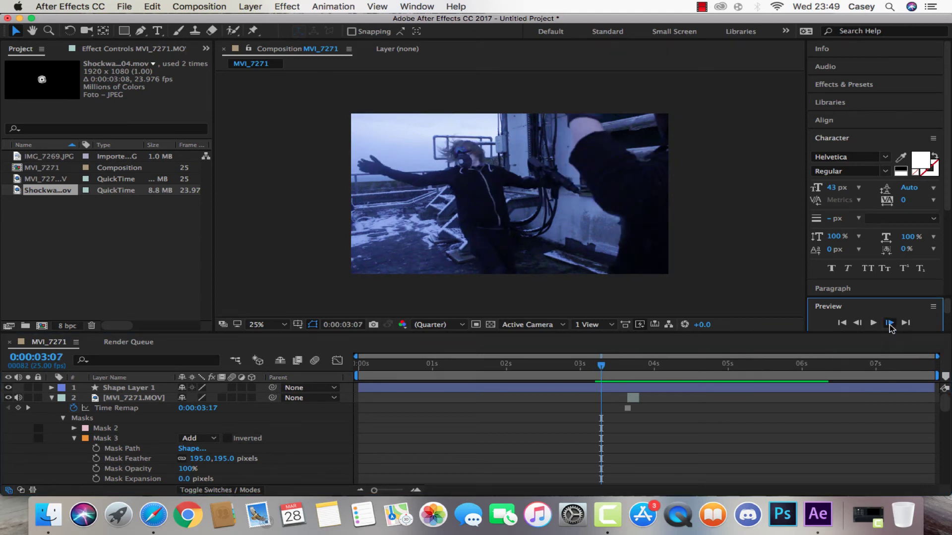
left_click(889, 323)
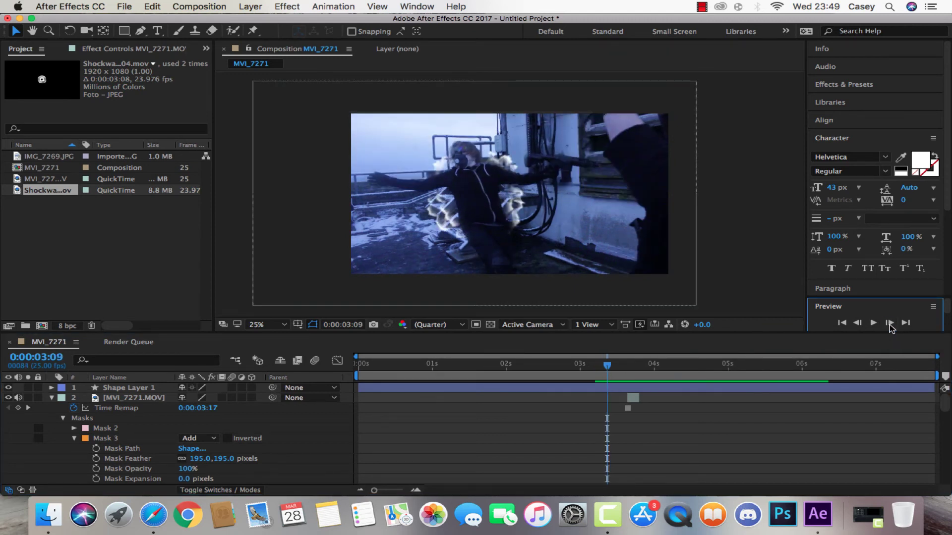
Duplicate the first shockwave layer visible at 3:09 and apply the Color Balance effect to the copy.
scroll(669, 423, "down", 15)
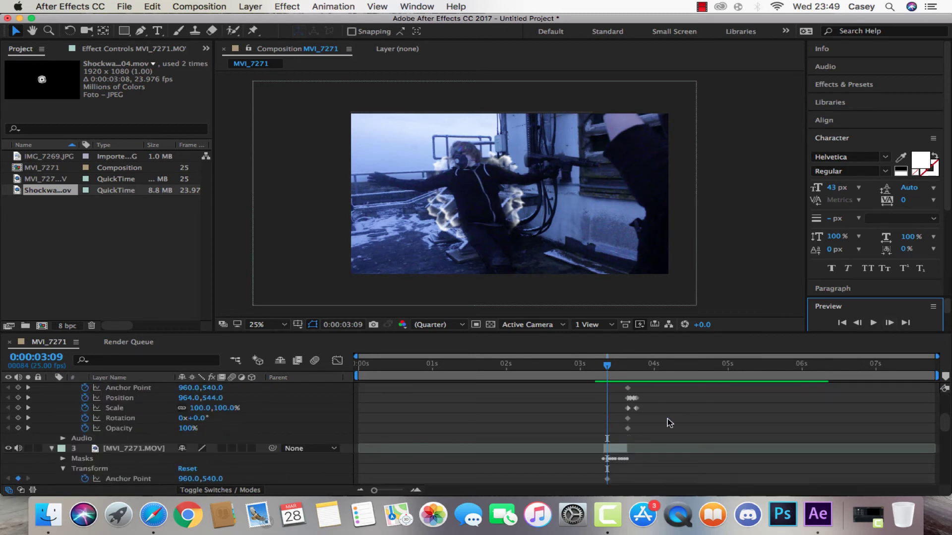
scroll(669, 422, "down", 1)
left_click(611, 468)
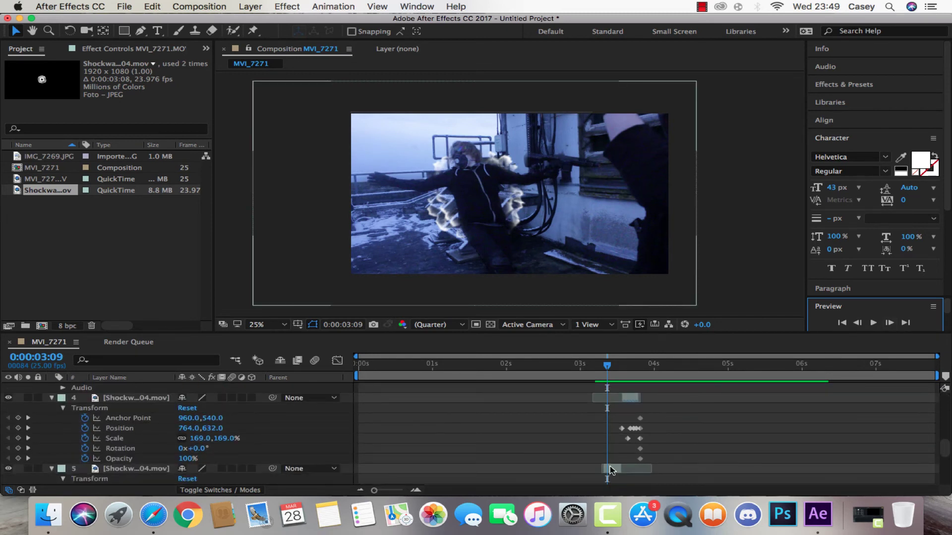
key("super+d")
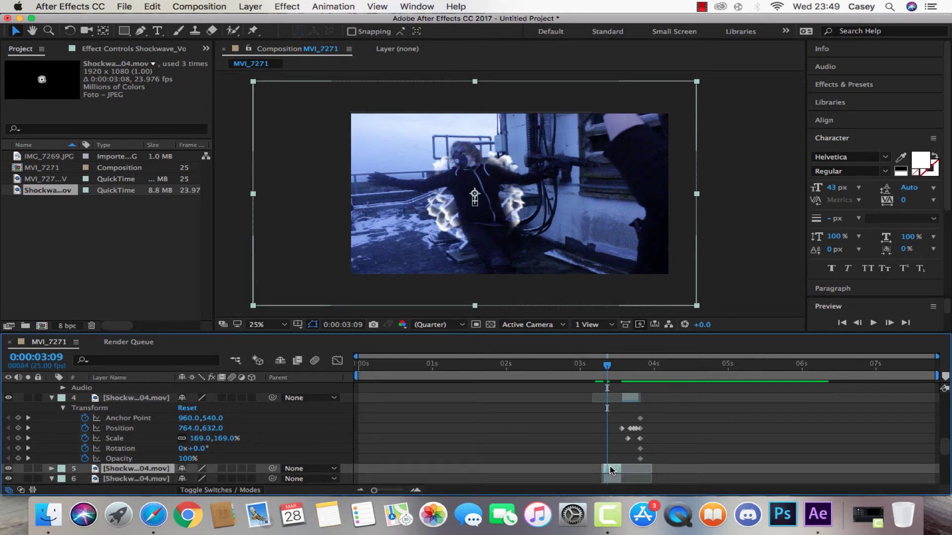
left_click(287, 7)
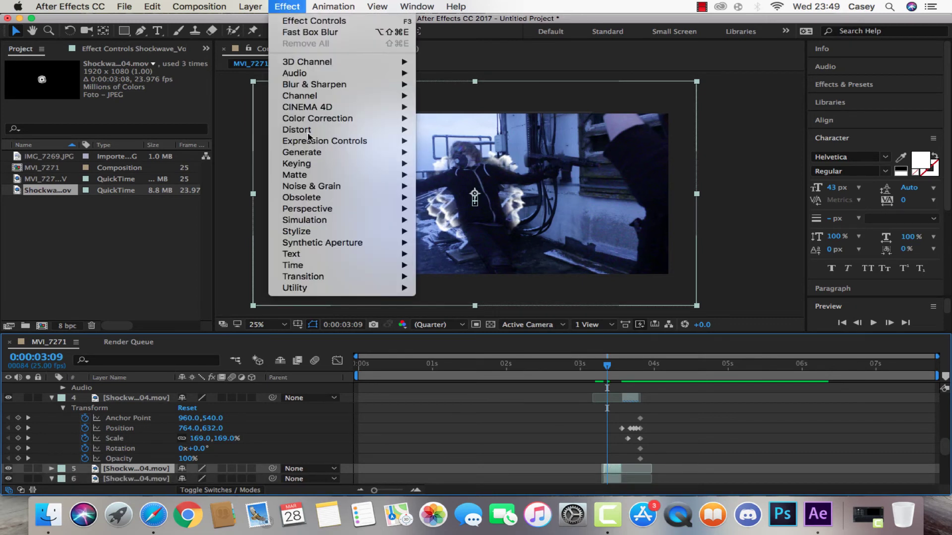
mouse_move(332, 119)
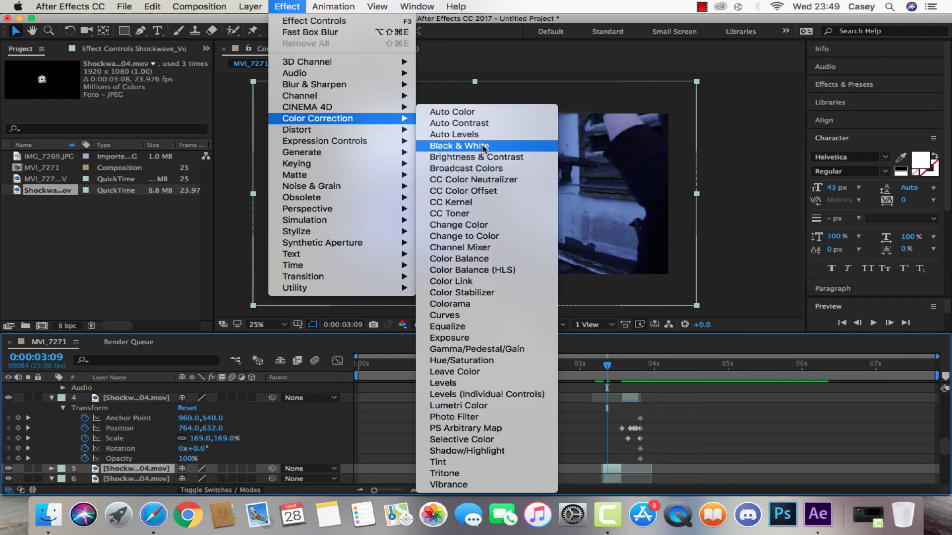
left_click(476, 258)
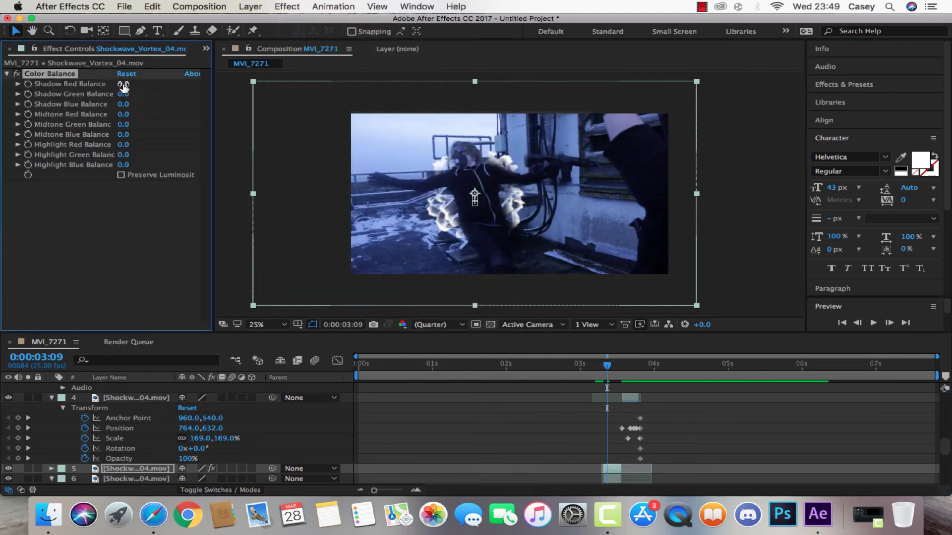
Try a red tint on the shockwave copy with Shadow Red Balance 84 and Midtone Red Balance 100.
left_click_drag(317, 92, 318, 92)
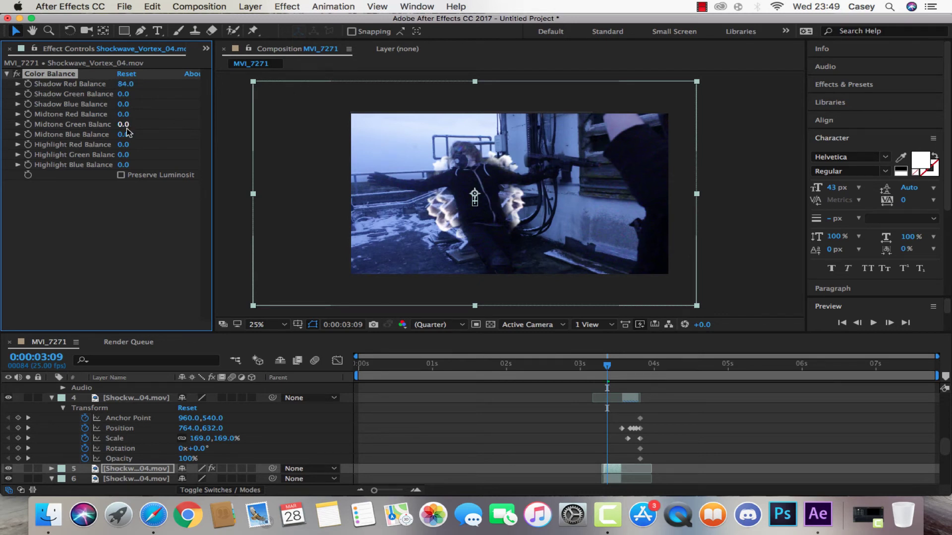
left_click_drag(123, 114, 267, 119)
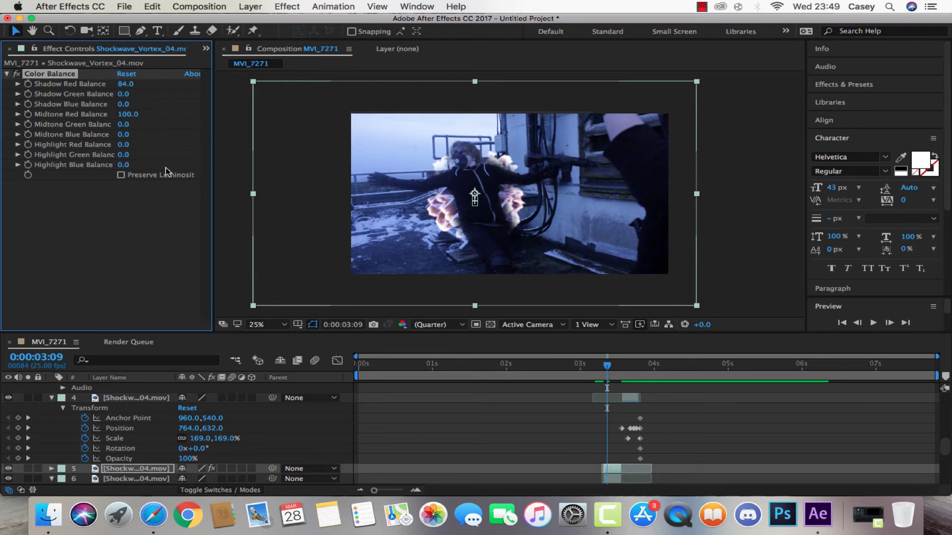
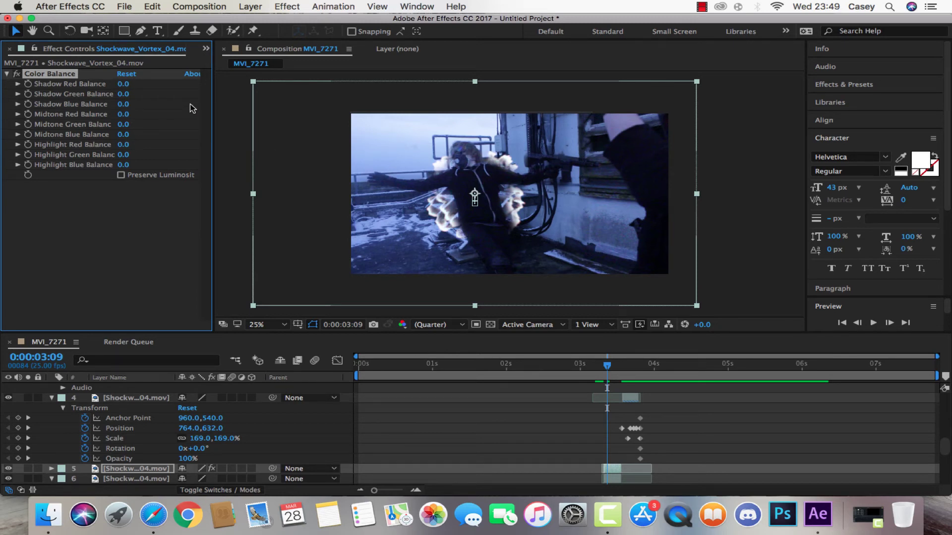
Set the shockwave copy's Shadow, Midtone and Highlight Blue Balance to 100.
left_click_drag(123, 104, 322, 155)
left_click_drag(124, 135, 370, 164)
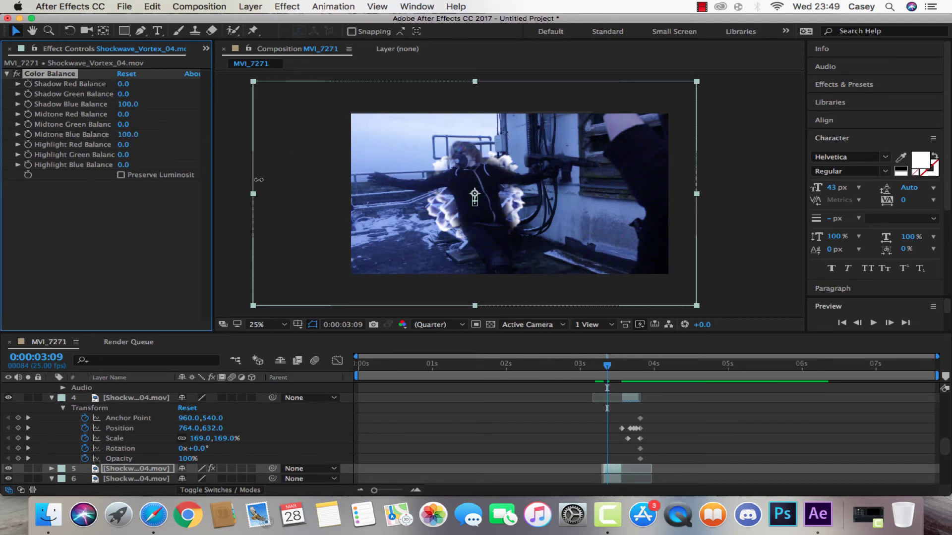
left_click_drag(259, 180, 347, 196)
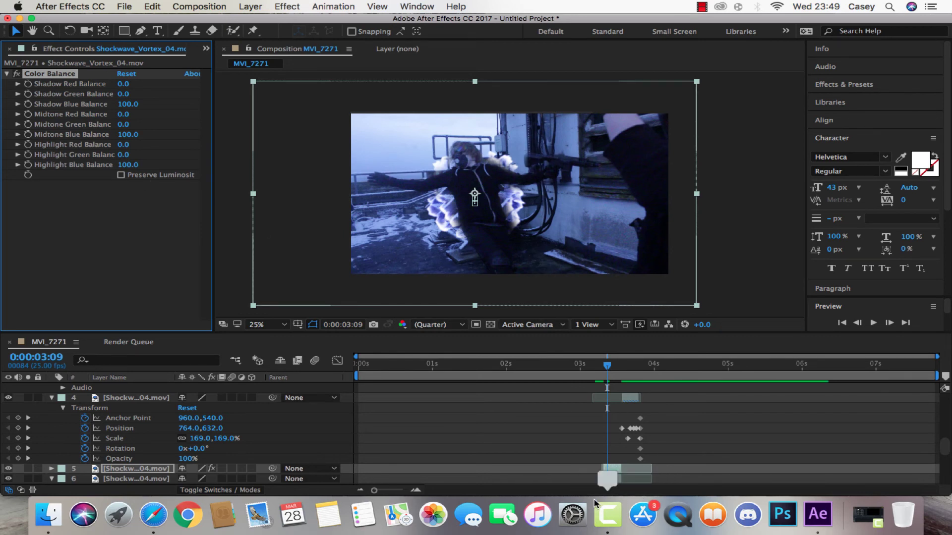
Paste the blue Color Balance onto the original shockwave in layer 6 and enable Preserve Luminosity.
left_click(618, 479)
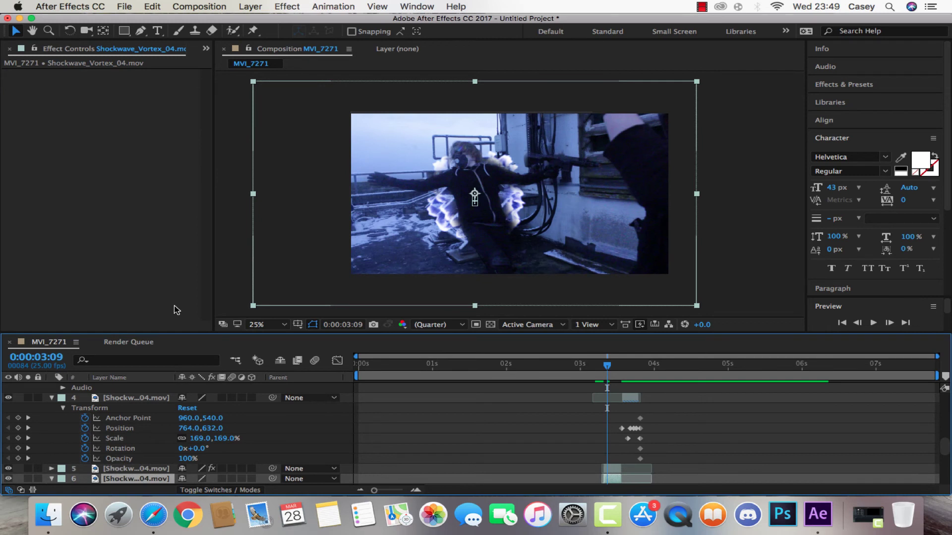
key("super+v")
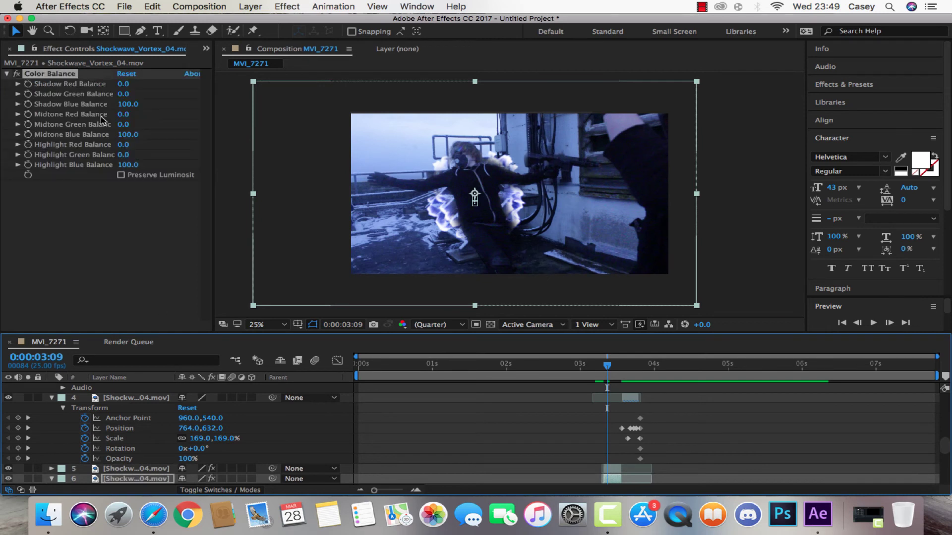
left_click(121, 176)
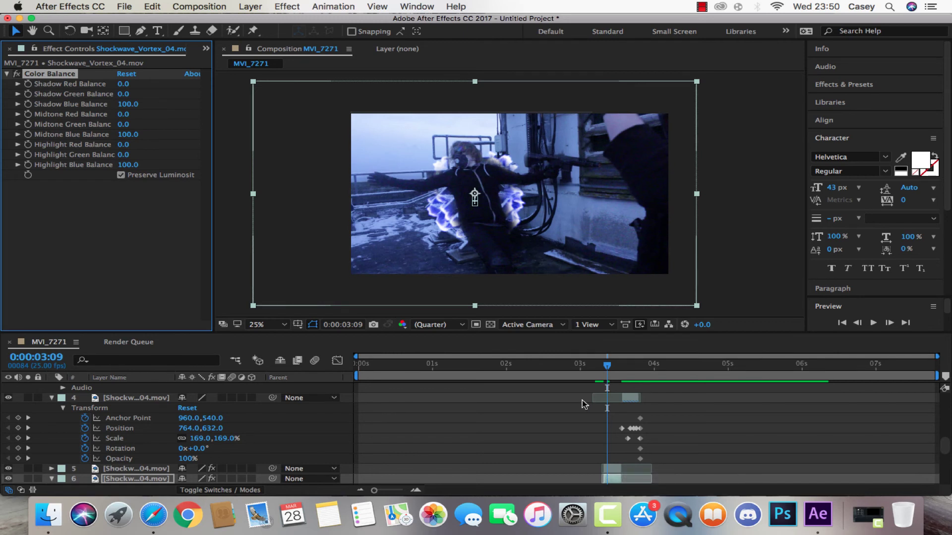
Duplicate the second shockwave in layer 4 and paste the blue Color Balance onto the copy.
left_click(631, 399)
key("super+d")
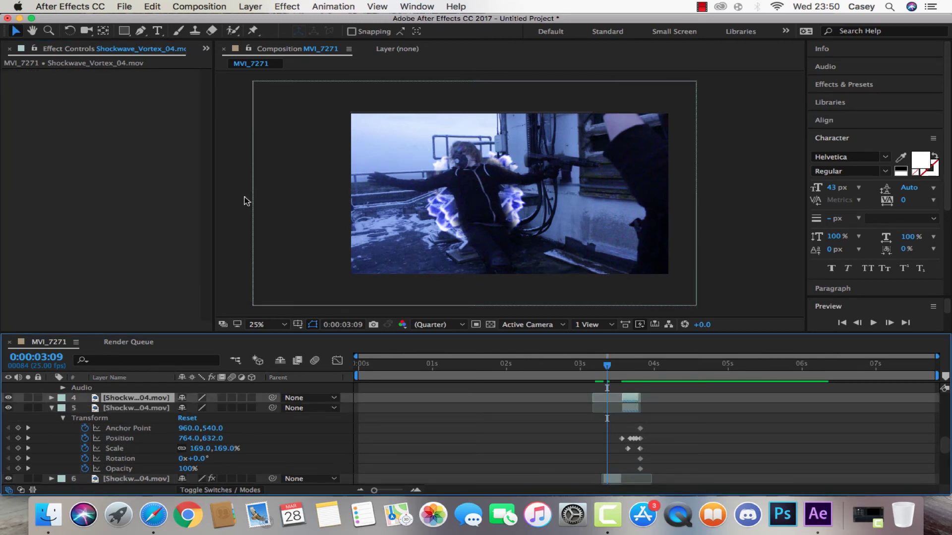
left_click(108, 150)
key("super+v")
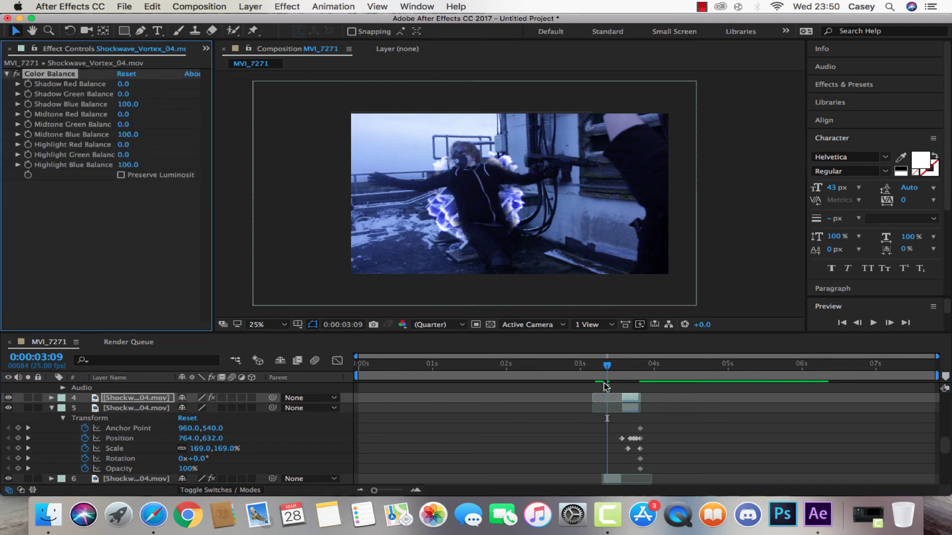
Paste the blue Color Balance onto the second shockwave's original in layer 5 and enable Preserve Luminosity.
left_click(632, 412)
left_click(174, 221)
key("super+v")
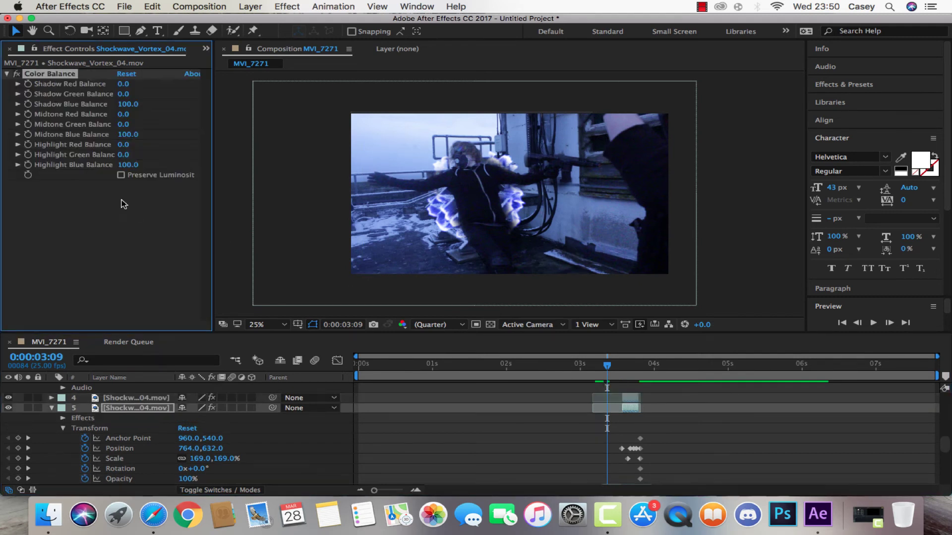
left_click(120, 175)
Preview the blue shockwave effect up to 4:00, then scrub back from 3:18 to 3:09.
key("space")
key("space")
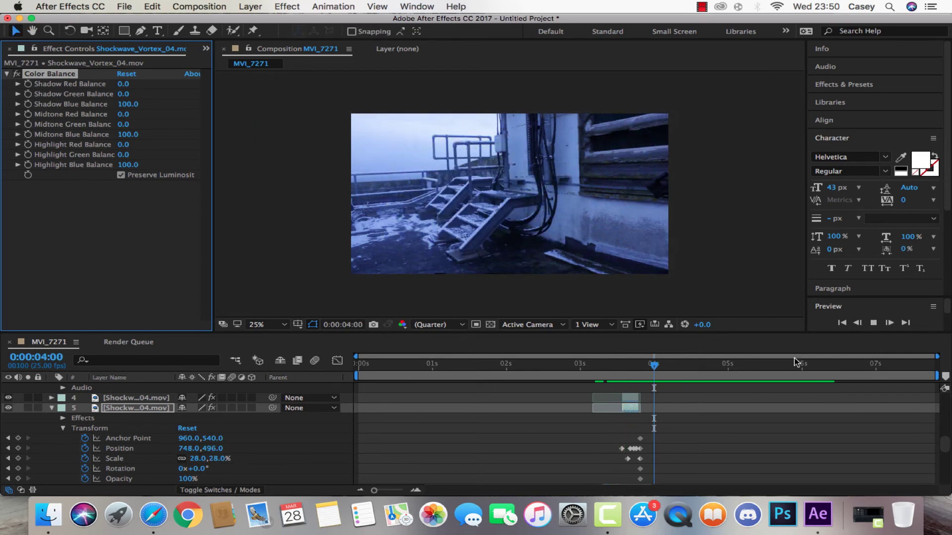
left_click(632, 368)
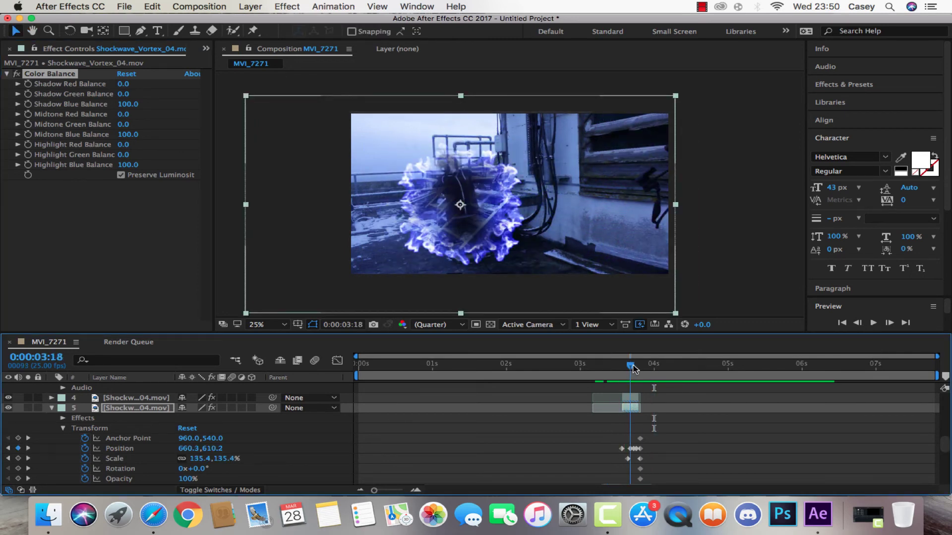
left_click_drag(632, 368, 607, 365)
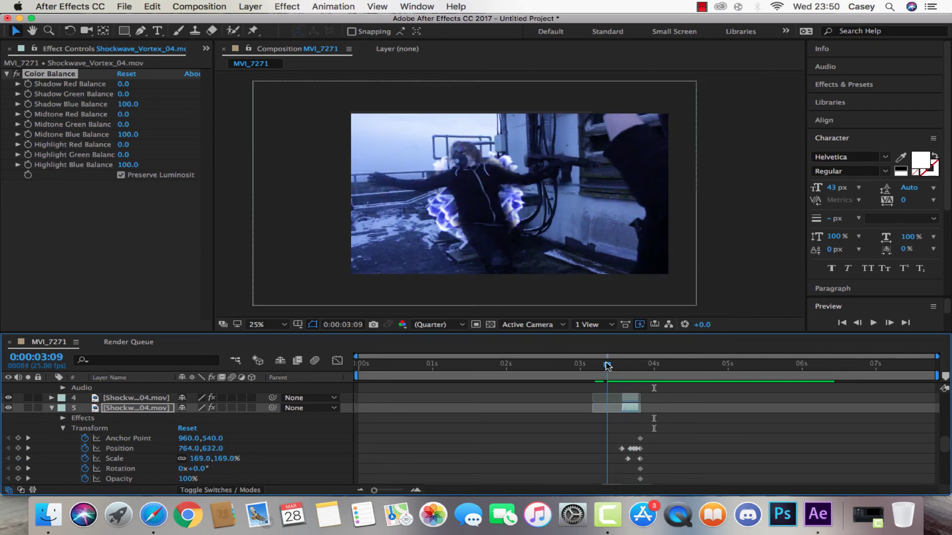
Apply the same blue Color Balance to the masked man in layer 3 (MVI_7271.MOV).
scroll(627, 465, "up", 10)
scroll(627, 464, "down", 5)
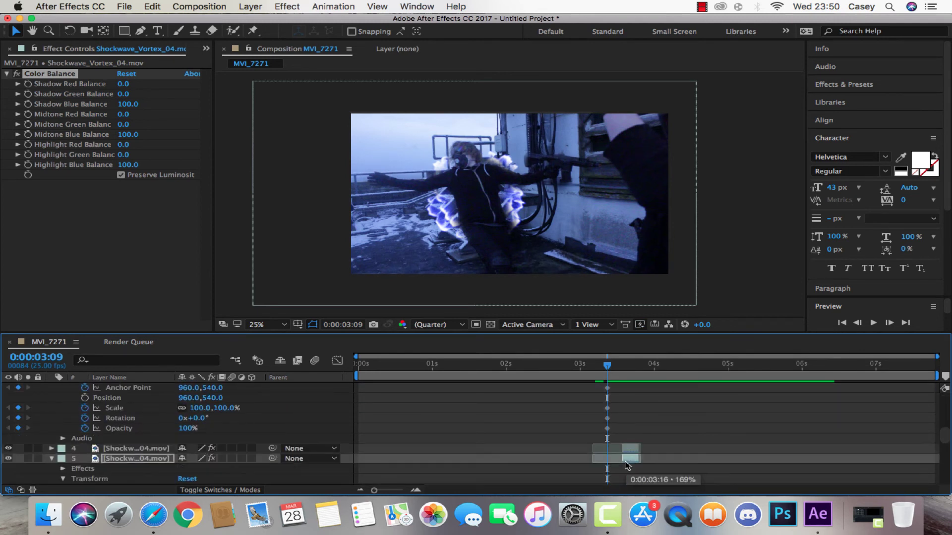
scroll(627, 464, "down", 8)
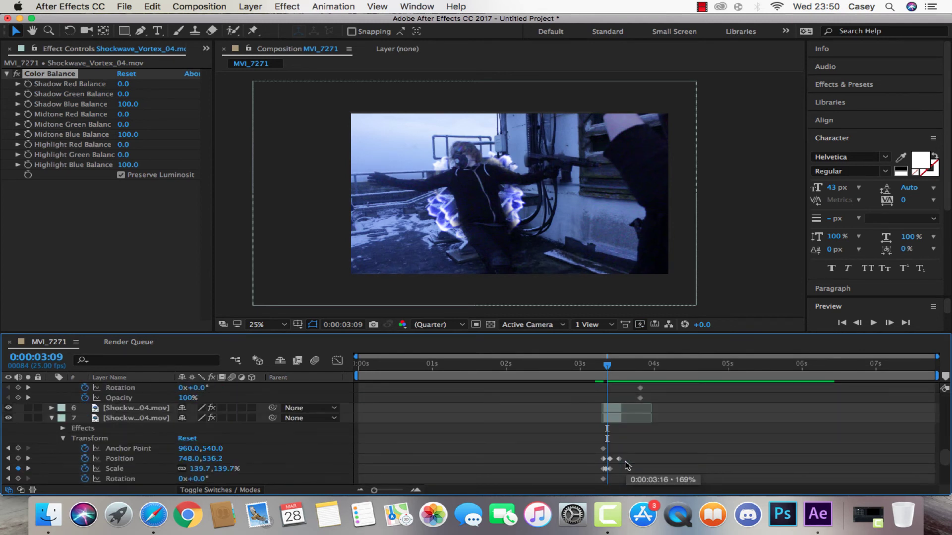
scroll(627, 464, "up", 6)
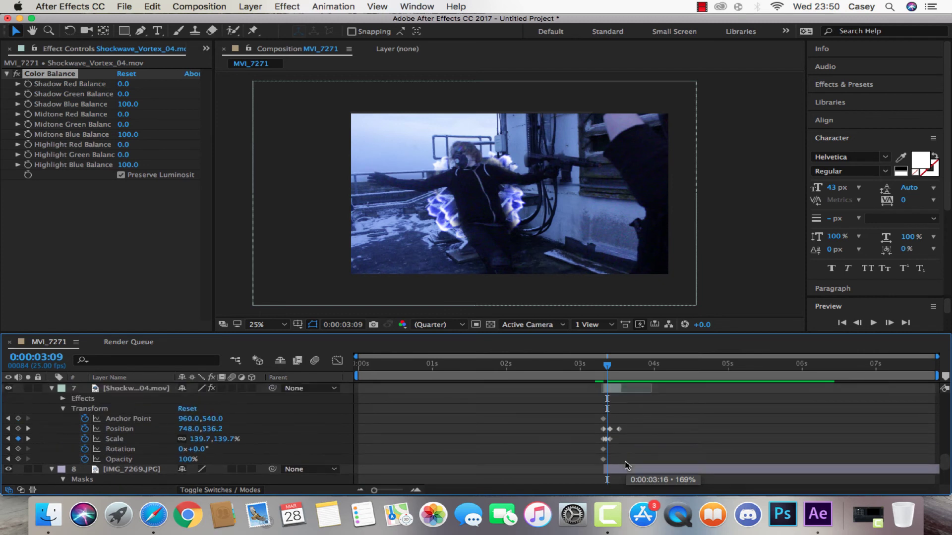
scroll(627, 464, "up", 8)
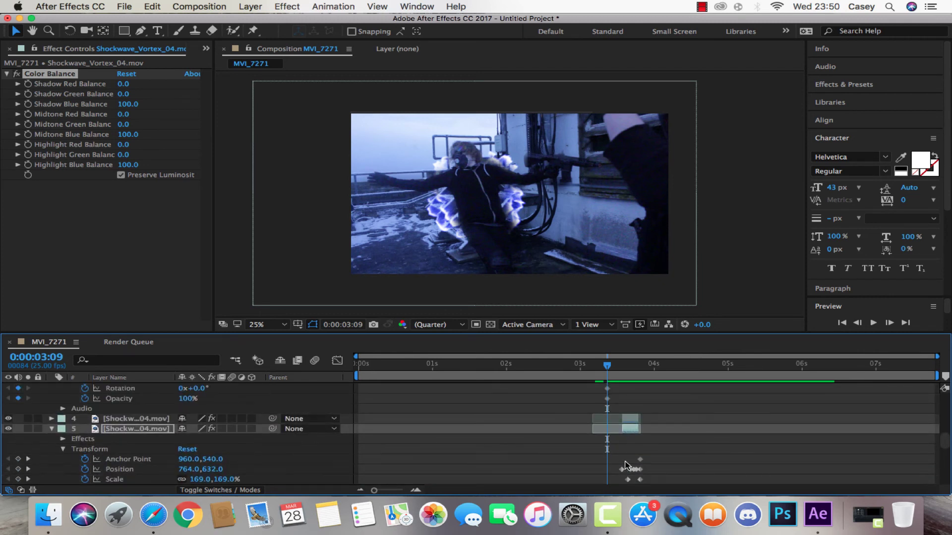
scroll(627, 464, "up", 3)
left_click(609, 429)
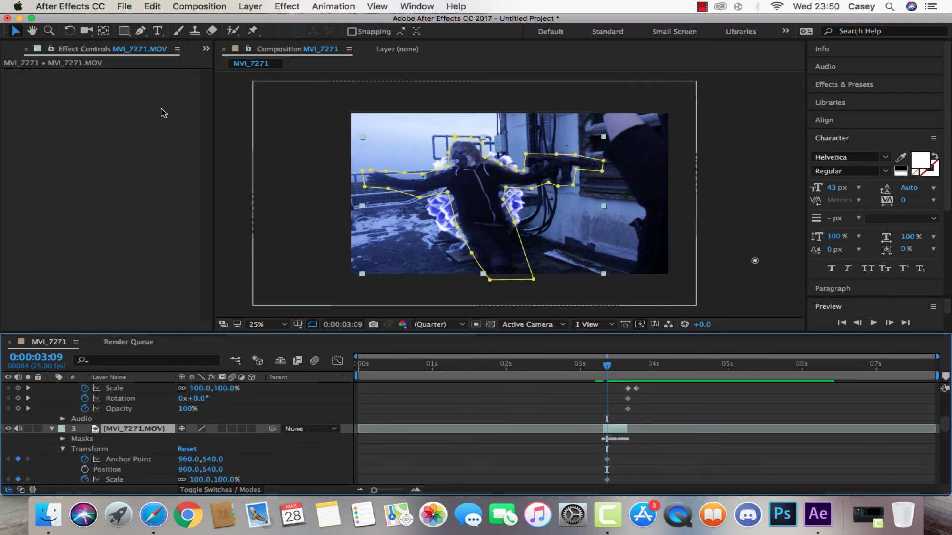
key("super+alt+shift+e")
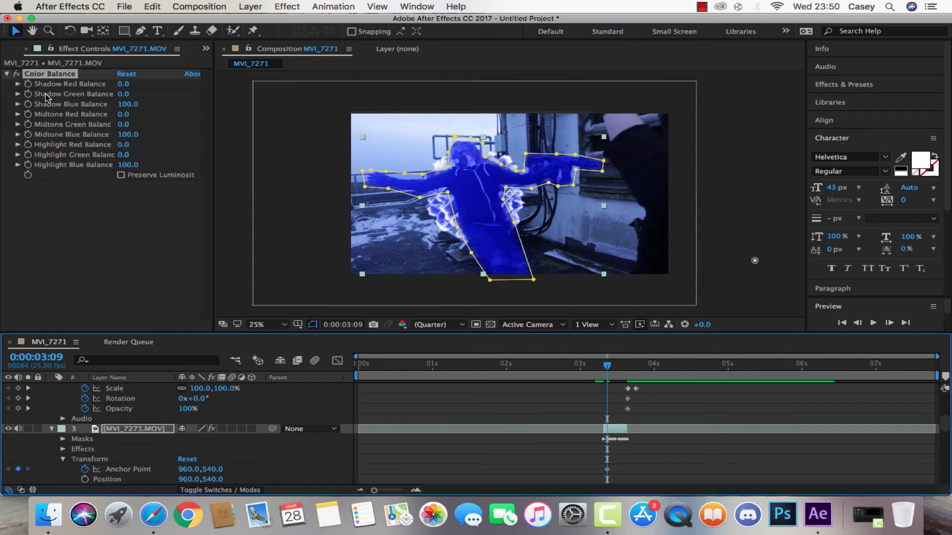
At 3:09, keyframe all of layer 3's Color Balance values and set Highlight, Midtone and Shadow Blue Balance to 0.
left_click_drag(29, 84, 29, 134)
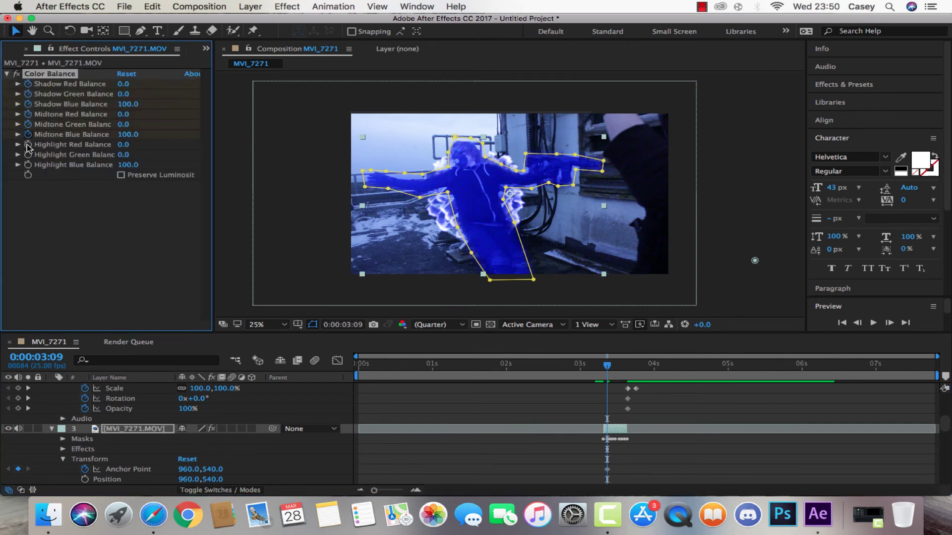
left_click(128, 165)
type("0")
key("Return")
left_click(128, 134)
type("0")
key("Return")
left_click(125, 104)
type("0")
key("Return")
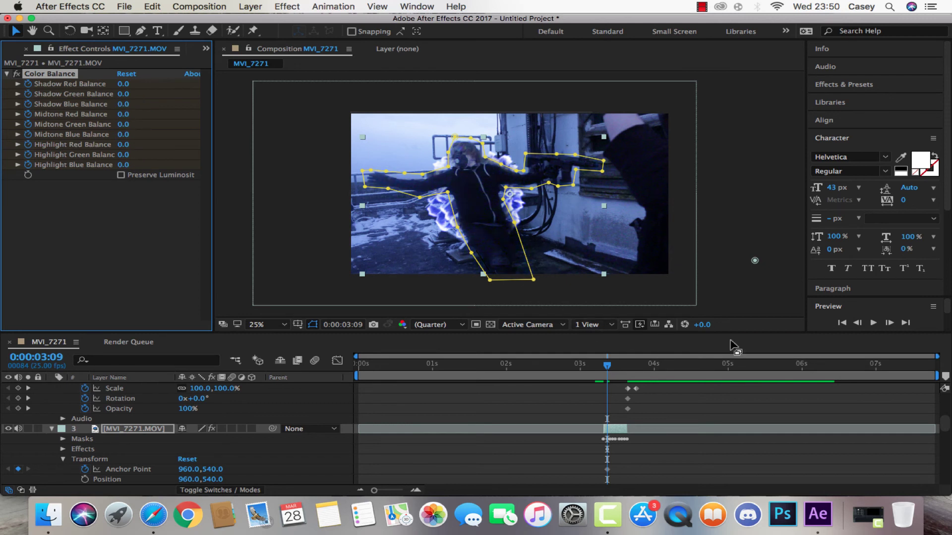
At 3:15, set layer 3's Shadow Blue Balance to 100 and Midtone Blue Balance to 17.
left_click(745, 308)
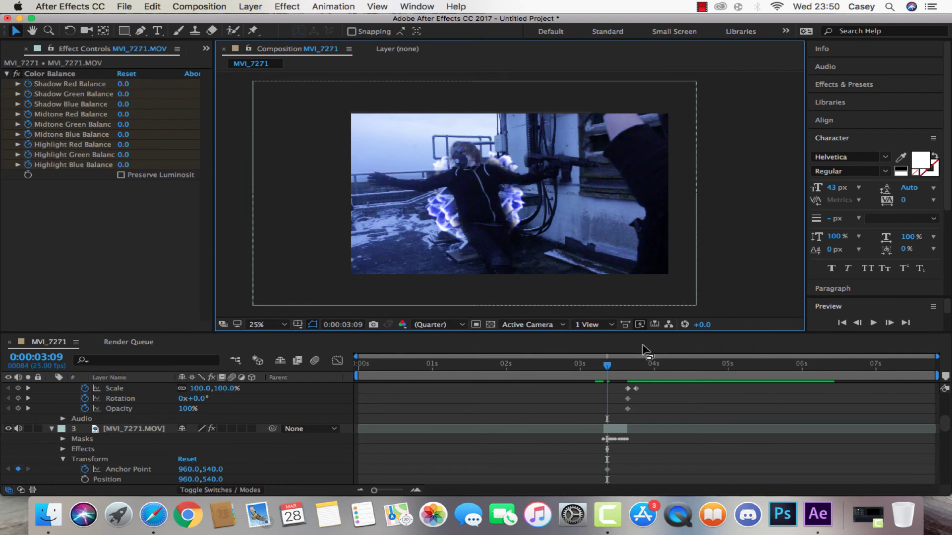
left_click_drag(613, 370, 625, 371)
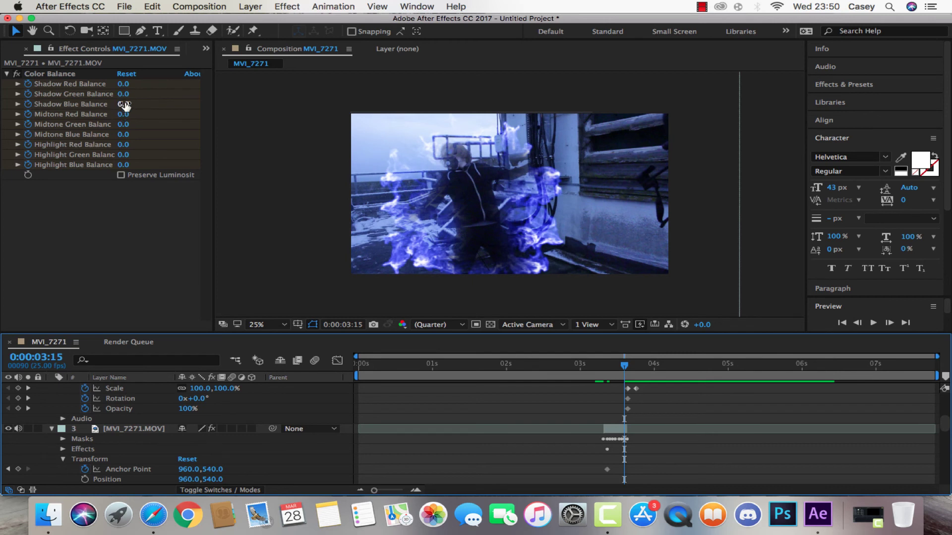
left_click_drag(124, 106, 249, 109)
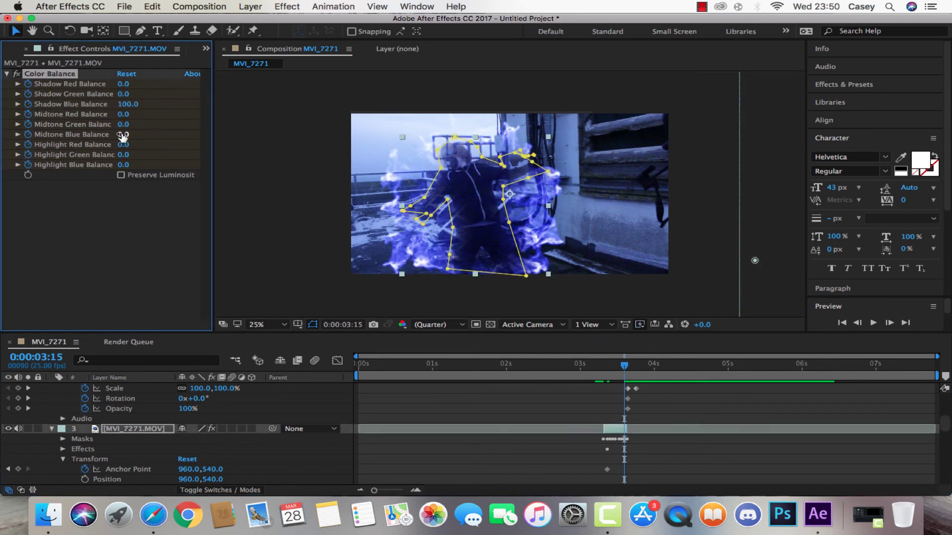
left_click_drag(173, 134, 196, 140)
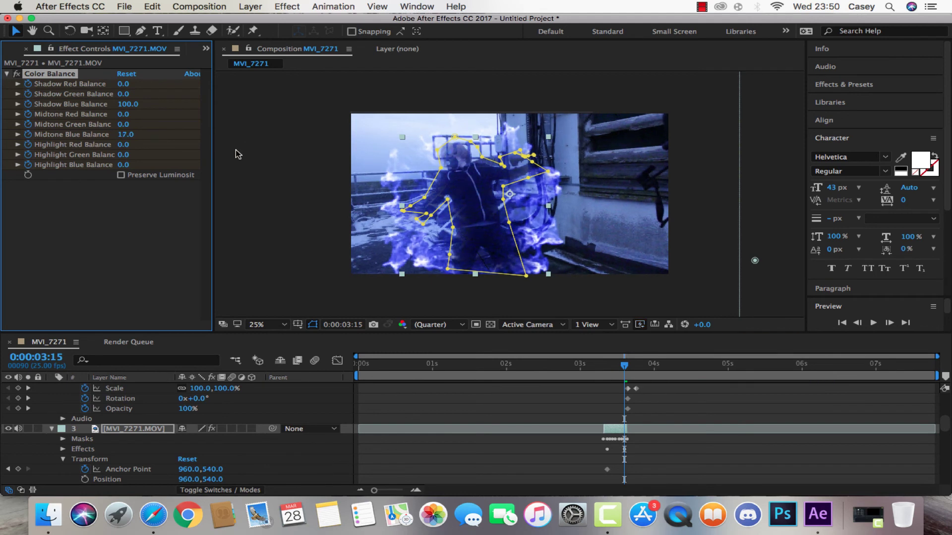
Copy layer 3's Color Balance effect onto the masked man in layer 2 (MVI_7271.MOV) at 3:16, keeping its values keyframed.
left_click(618, 247)
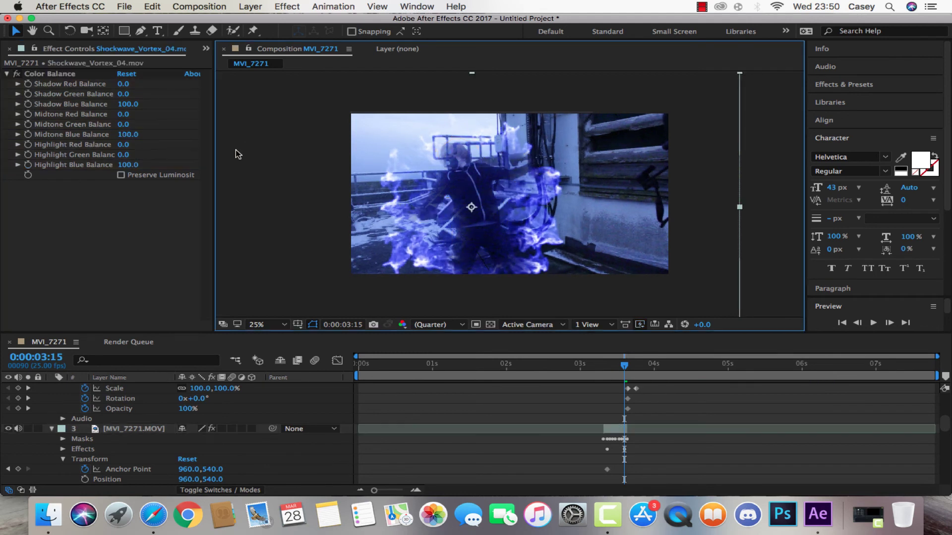
left_click(892, 323)
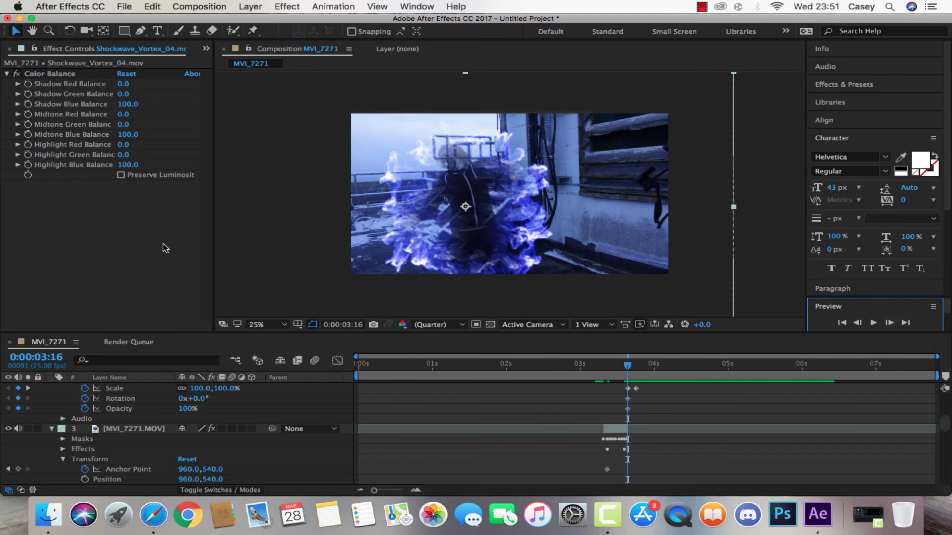
left_click(77, 75)
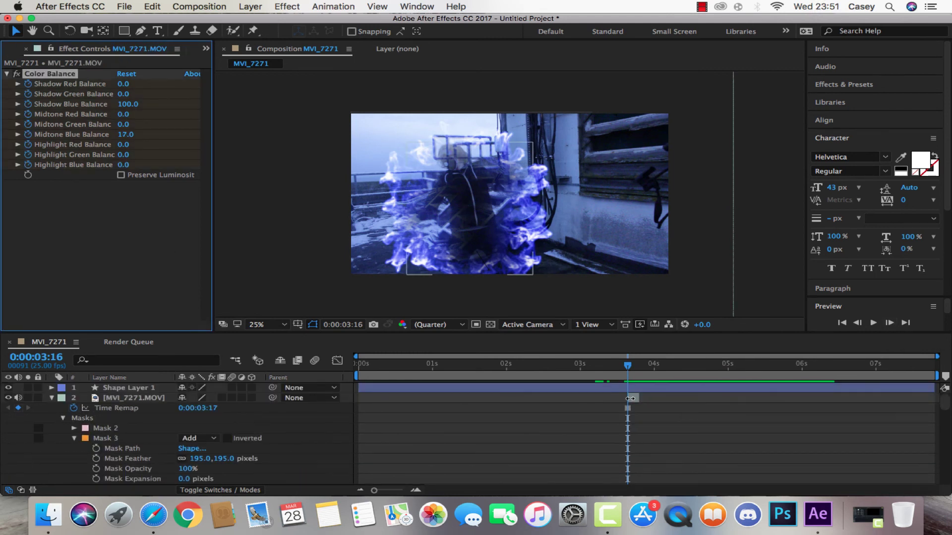
left_click(613, 394)
key("super+v")
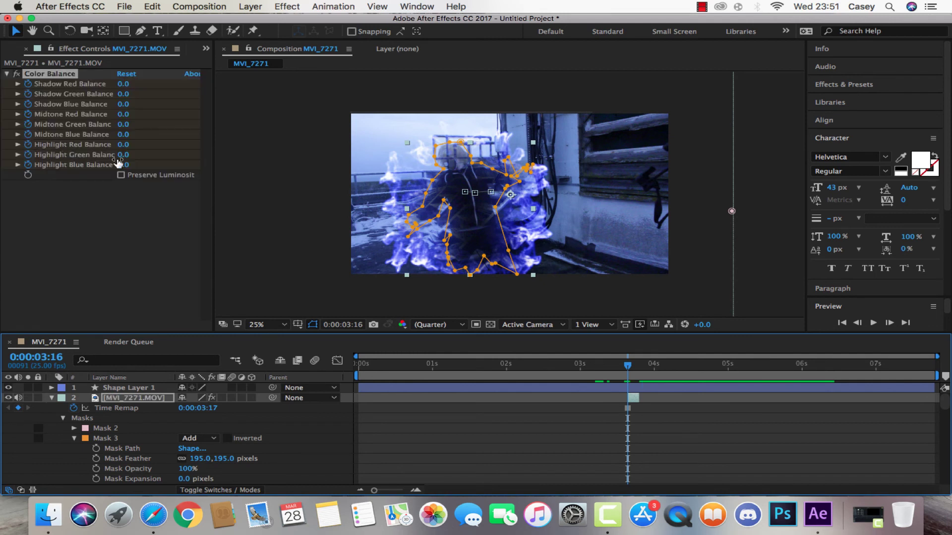
left_click(32, 90)
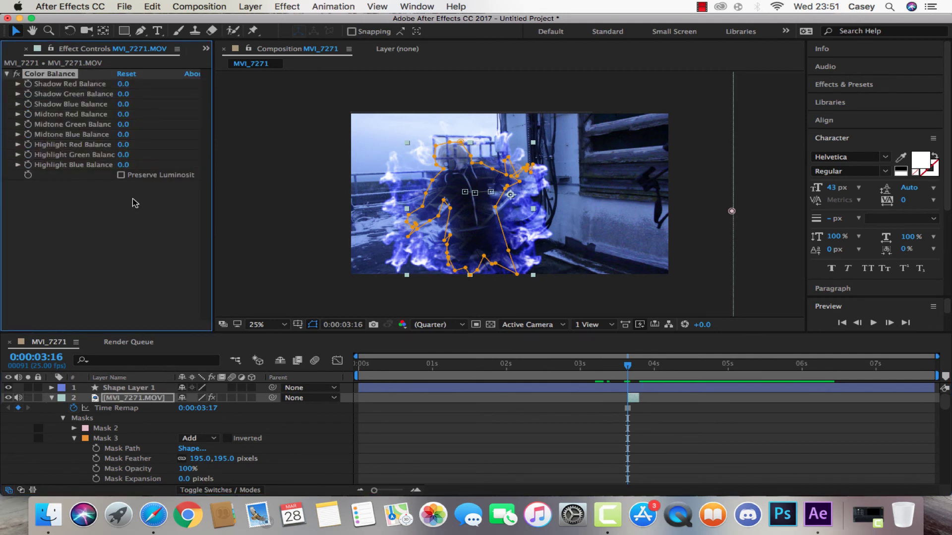
Check layer 3's Color Balance values at 3:15 and set layer 2's Shadow Blue Balance to 100 to match.
left_click(856, 323)
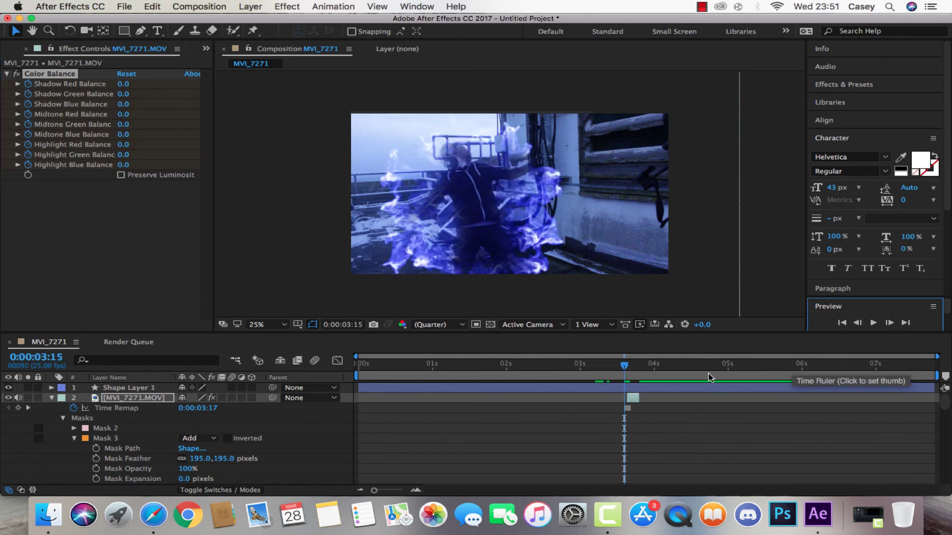
left_click(485, 243)
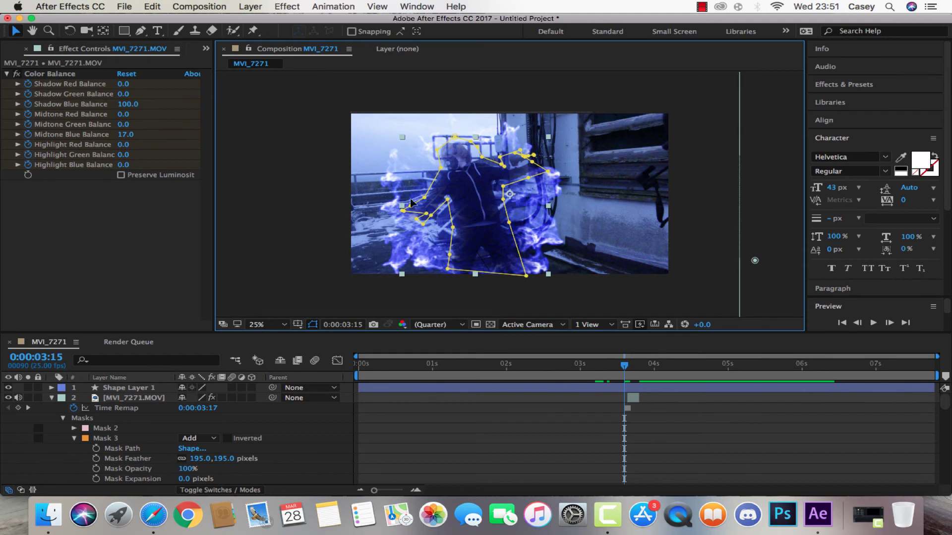
left_click(632, 399)
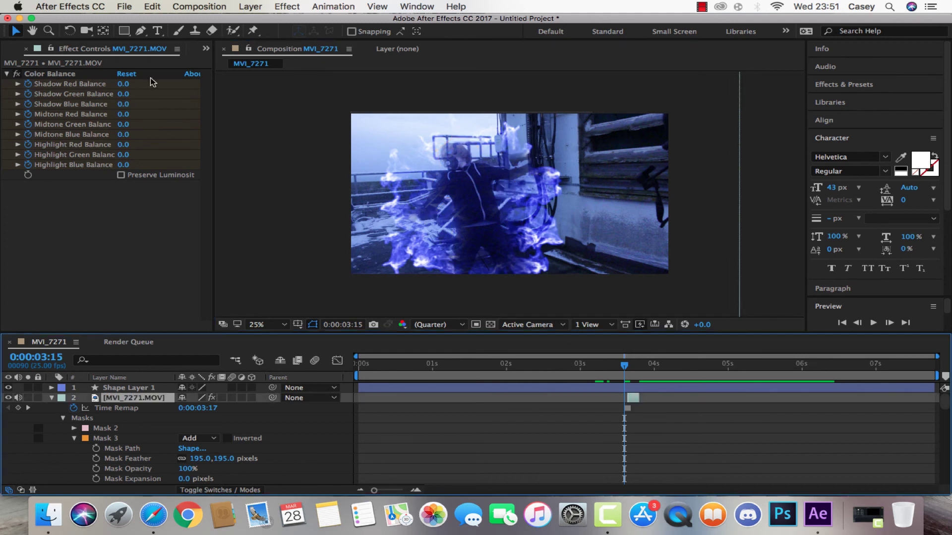
left_click(127, 73)
left_click(127, 105)
type("100")
key("Return")
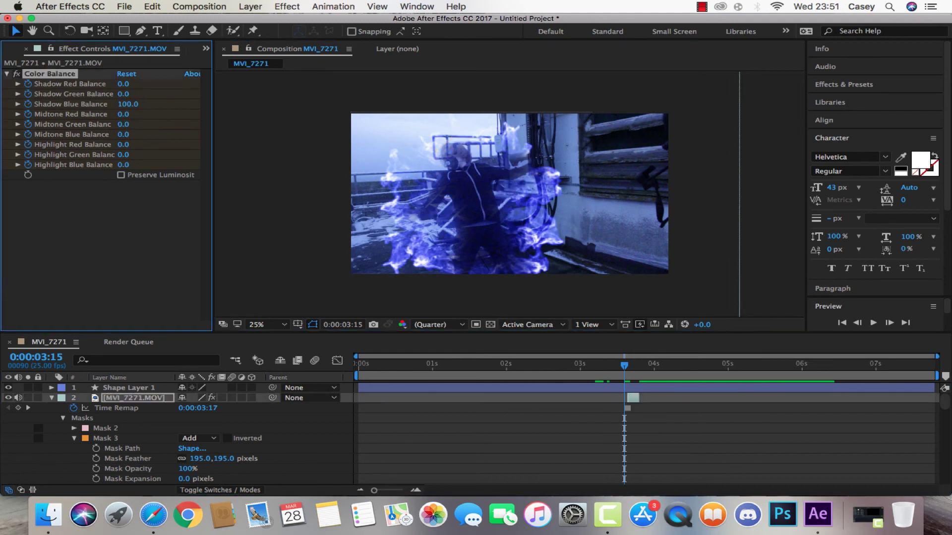
At 3:16, set layer 2's Midtone Blue Balance to 17.
left_click(125, 134)
key("Return")
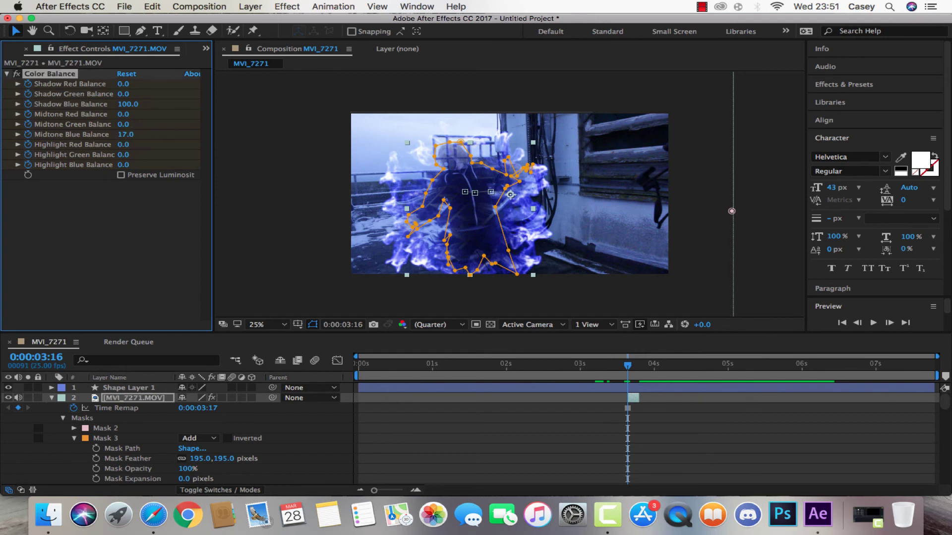
mouse_move(130, 137)
left_mouse_down()
mouse_move(144, 135)
mouse_move(125, 140)
left_mouse_up()
left_click(124, 136)
type("17")
key("Return")
At 3:19, set layer 2's Midtone Blue Balance and Highlight Blue Balance to 100.
left_click(635, 371)
left_click_drag(635, 370, 639, 372)
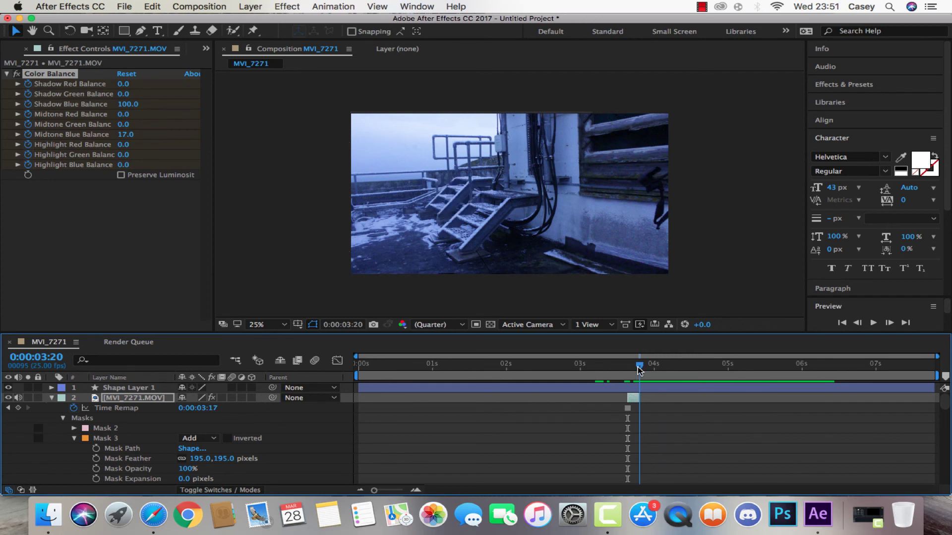
left_click(857, 323)
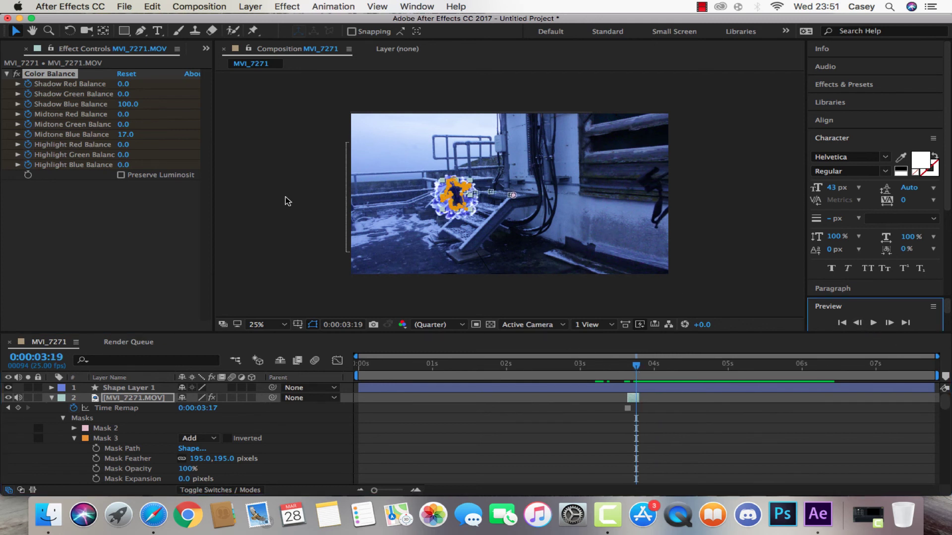
left_click(124, 137)
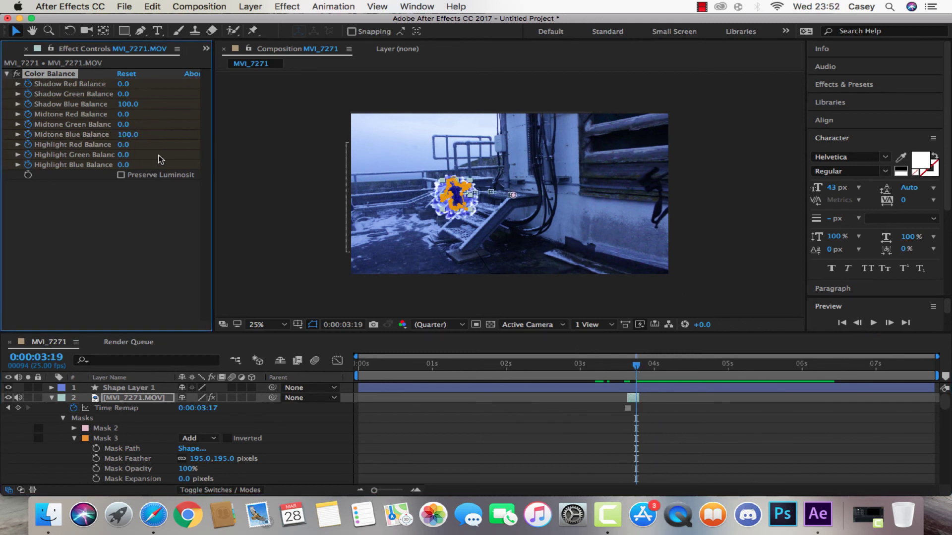
left_click_drag(123, 165, 293, 181)
left_click(787, 235)
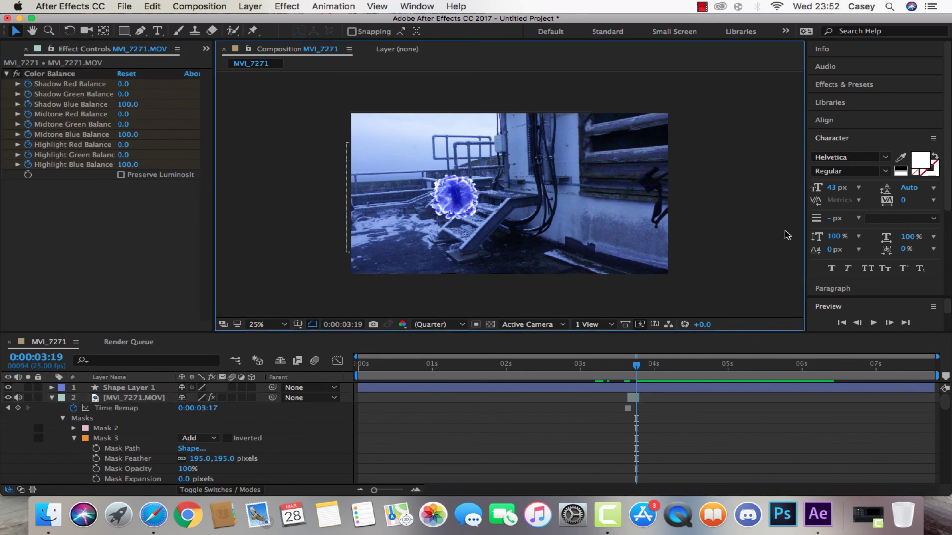
Add a Fast Box Blur to layer 2 and keyframe its Blur Radius and Iterations at 3:16.
left_click(639, 397)
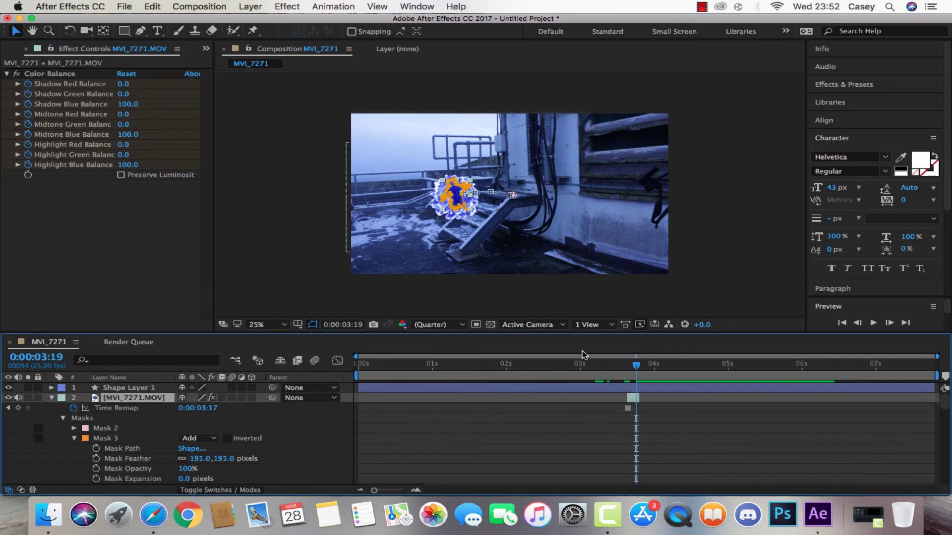
left_click(277, 5)
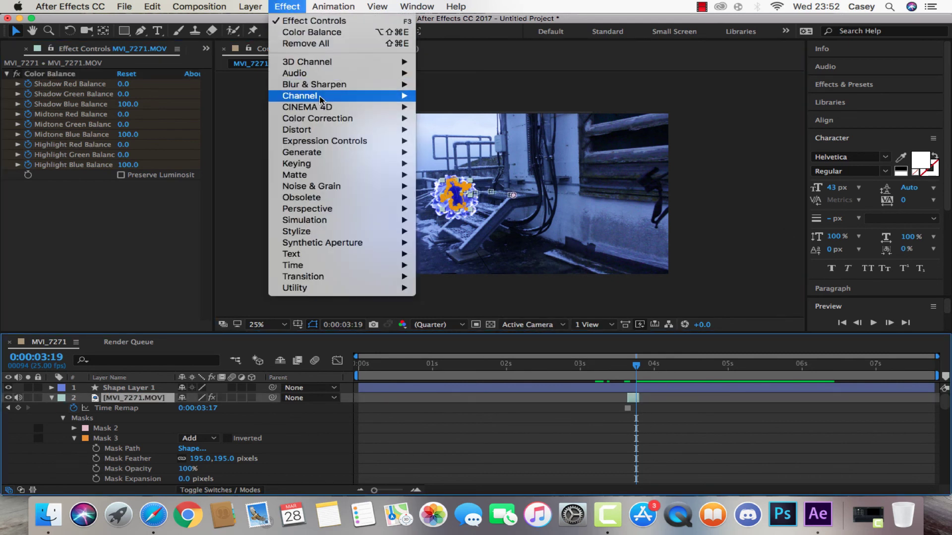
mouse_move(321, 88)
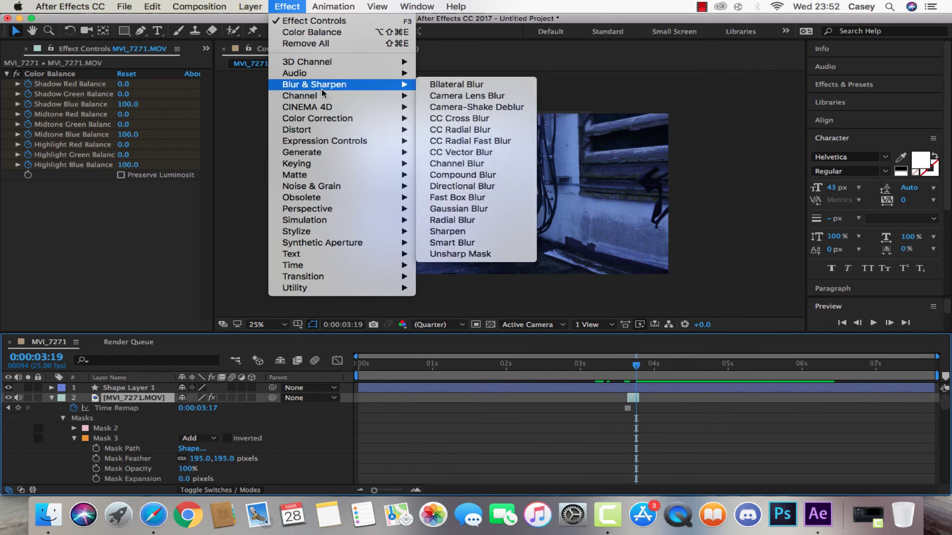
left_click(482, 198)
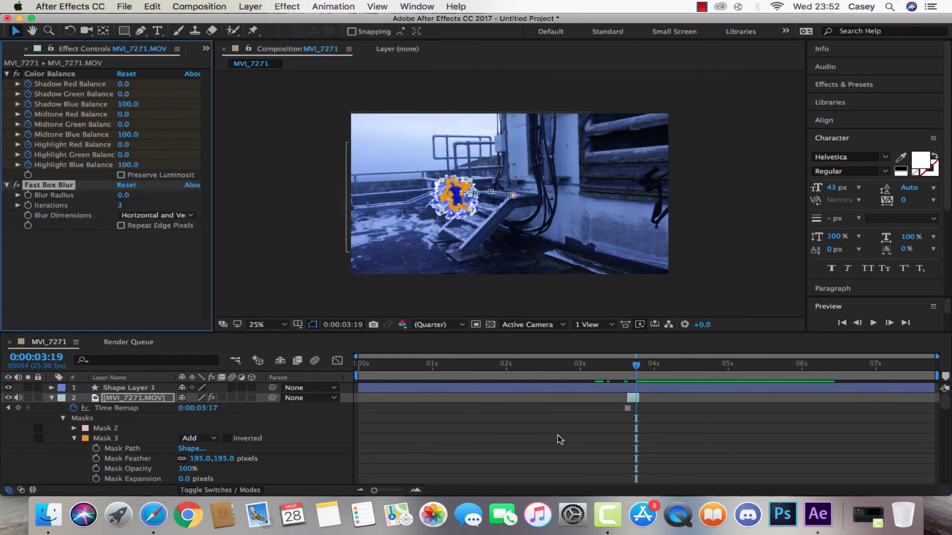
left_click(628, 377)
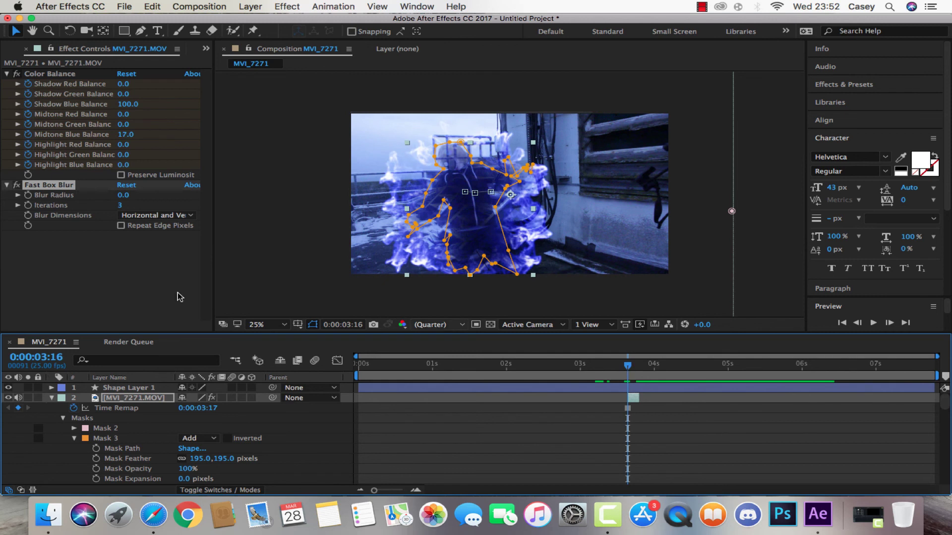
left_click(31, 206)
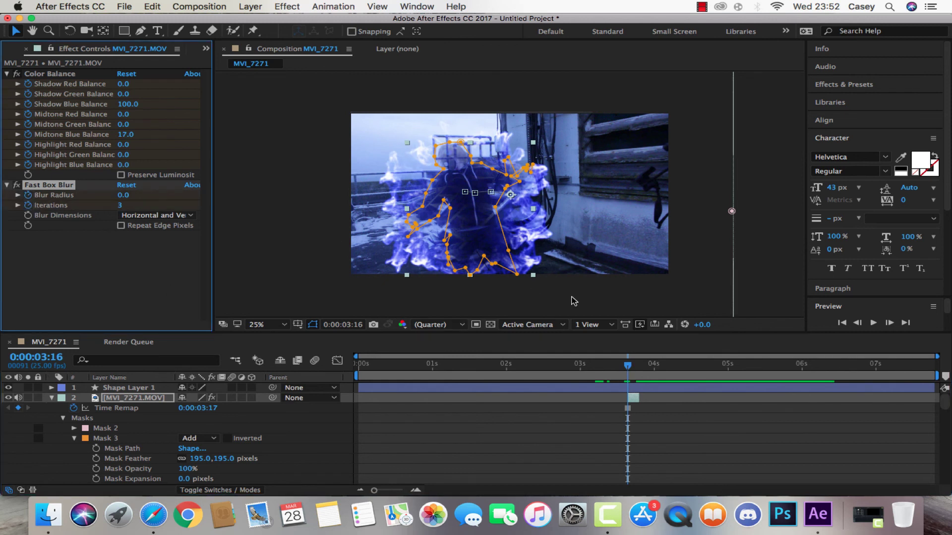
At 3:19, set layer 2's Fast Box Blur radius to 73.
left_click(891, 324)
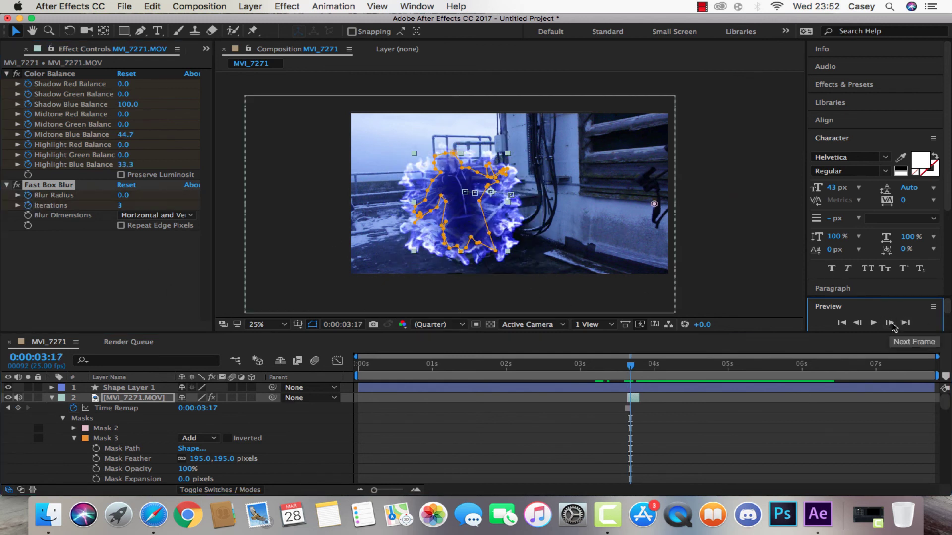
left_click(890, 324)
left_click(891, 324)
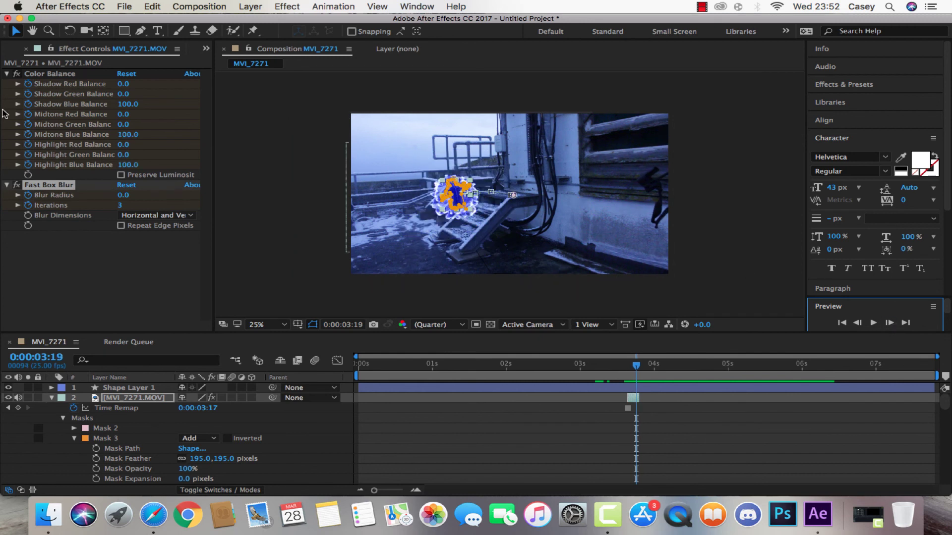
left_click(128, 195)
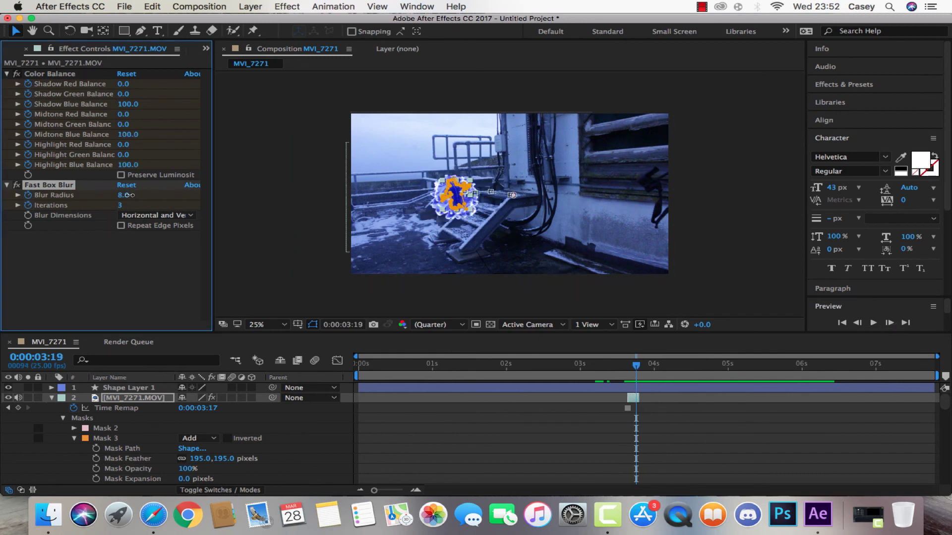
left_click_drag(128, 195, 141, 195)
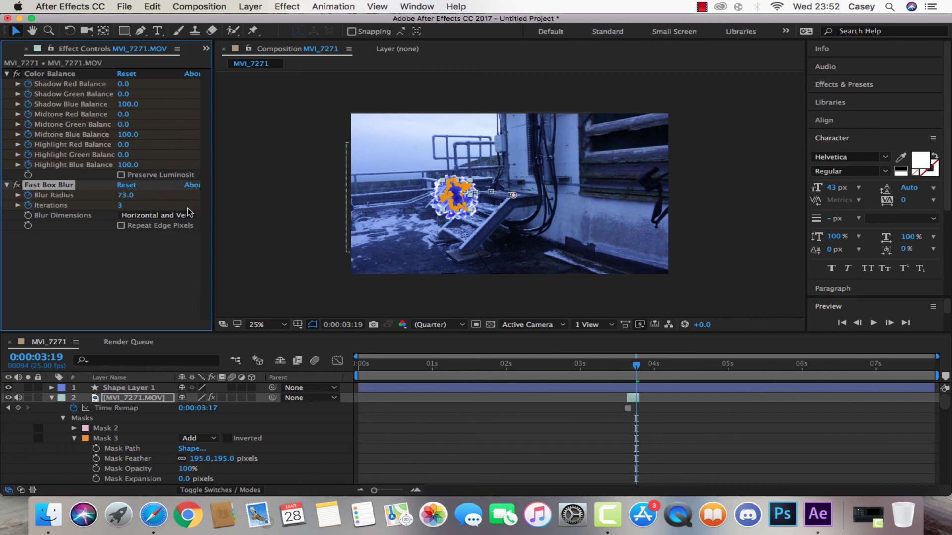
left_click(683, 258)
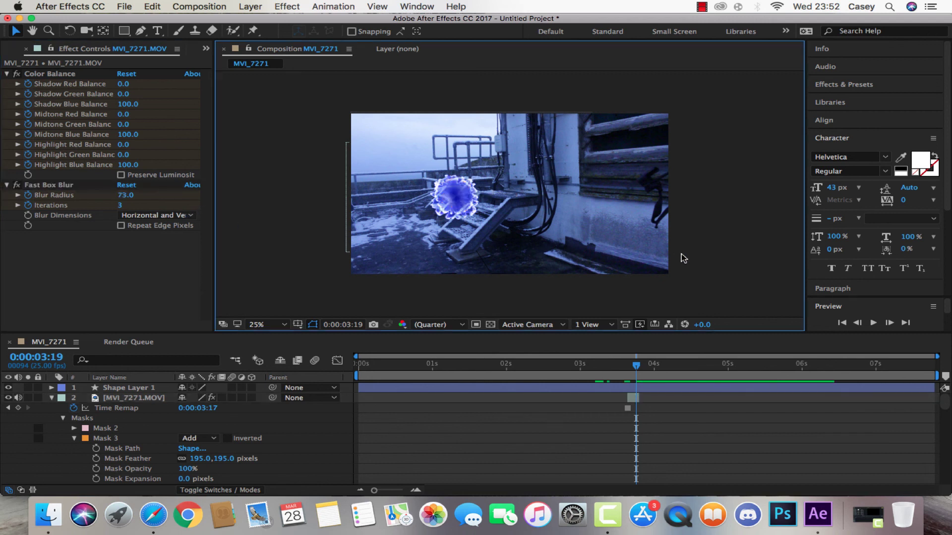
Review the blur frame by frame back to 3:16, and reduce layer 2's Blur Radius at 3:17 to 8.3.
left_click(857, 323)
left_click(858, 323)
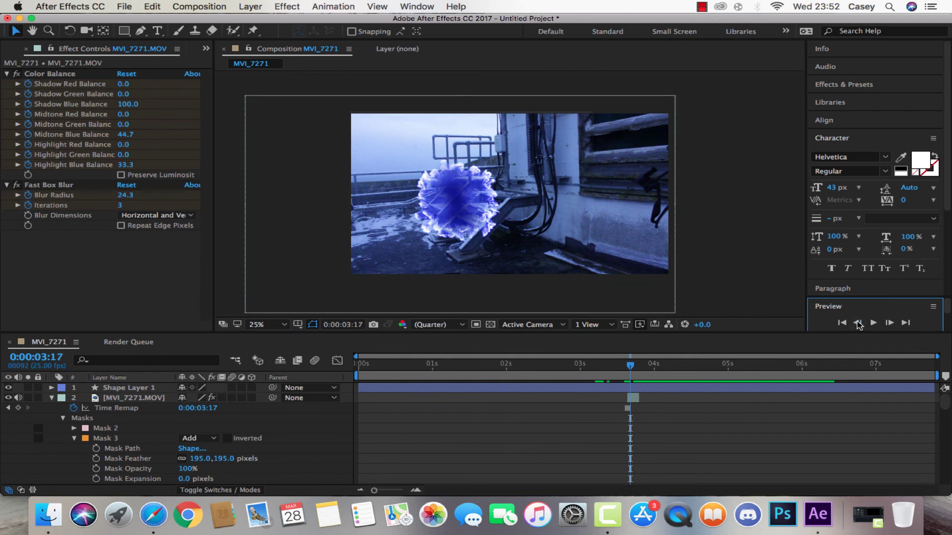
left_click(858, 323)
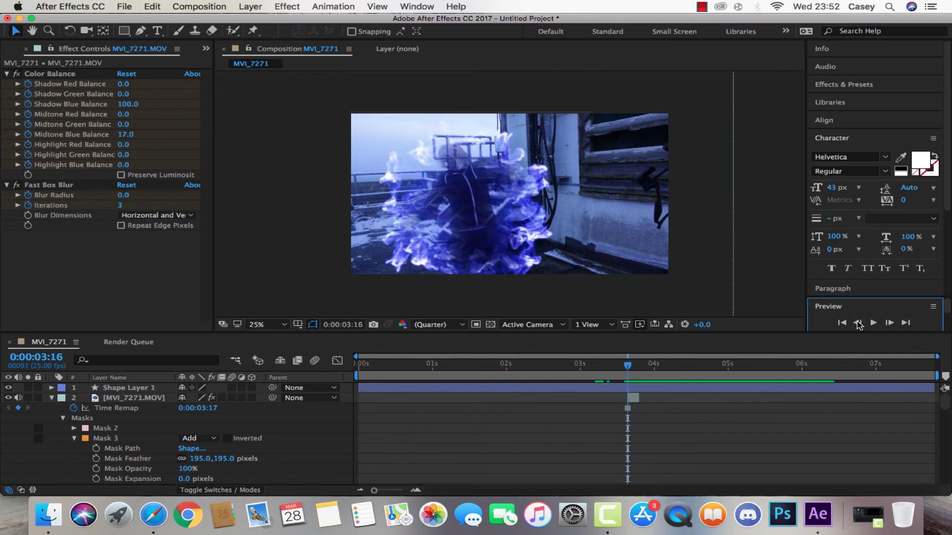
left_click(889, 323)
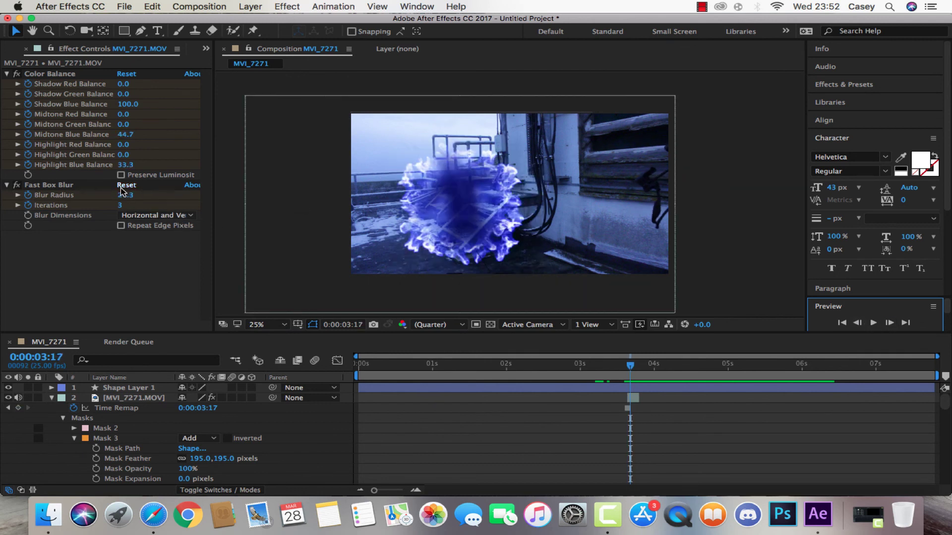
left_click_drag(121, 193, 112, 196)
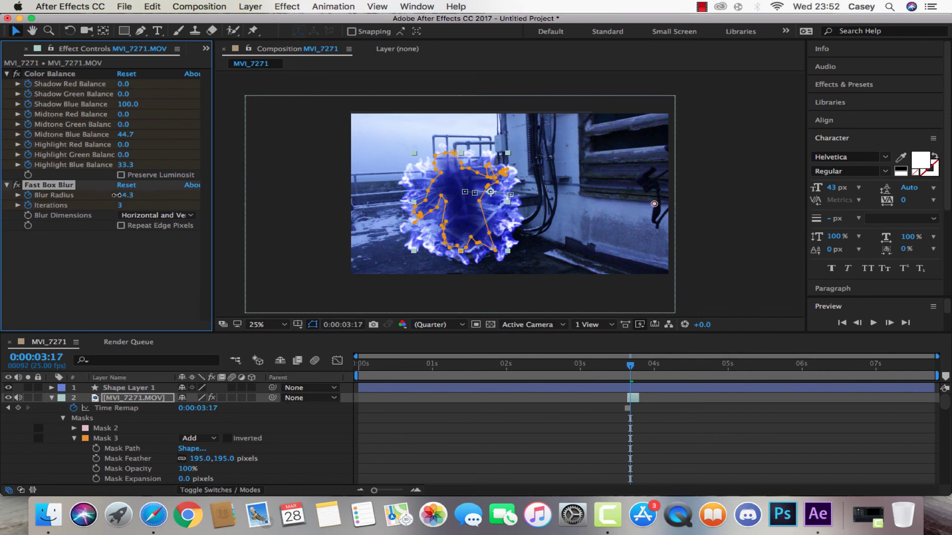
left_click(746, 249)
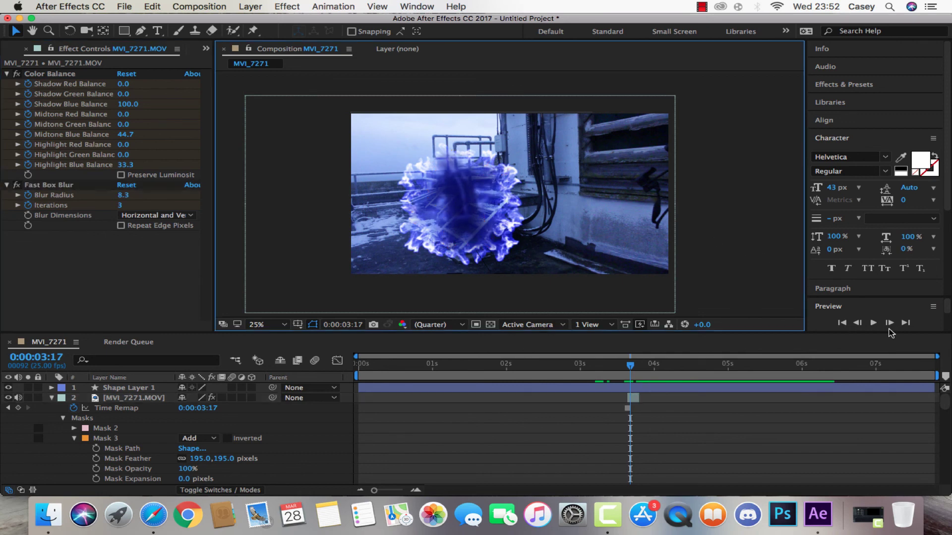
At 3:16, try a Fast Box Blur radius of 5 on layer 2 and lower it to 3.
left_click(858, 323)
left_click(862, 325)
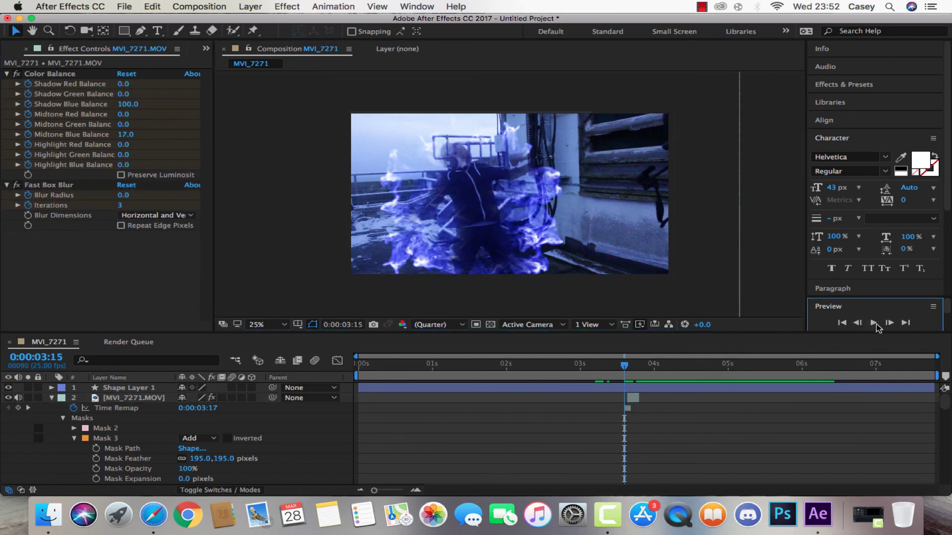
left_click(889, 323)
left_click_drag(119, 193, 114, 195)
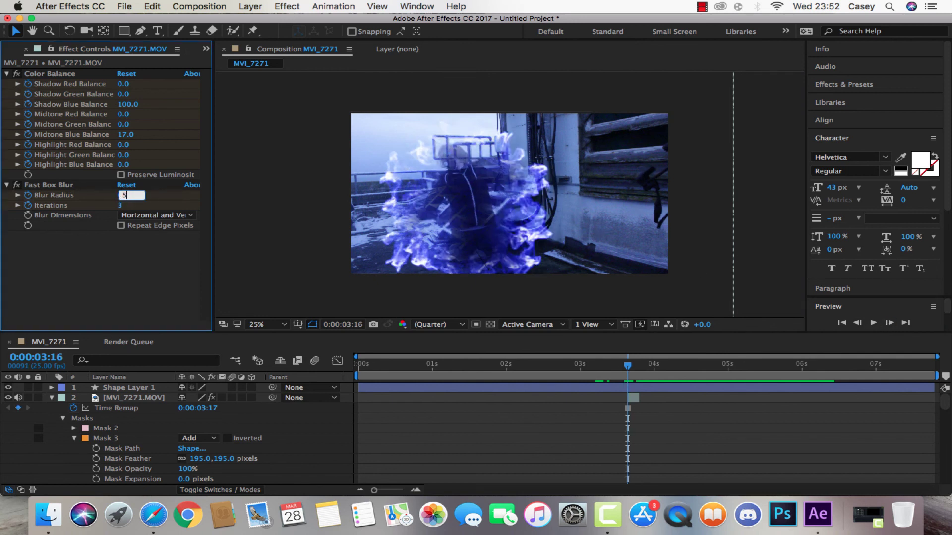
left_click(774, 248)
left_click(863, 325)
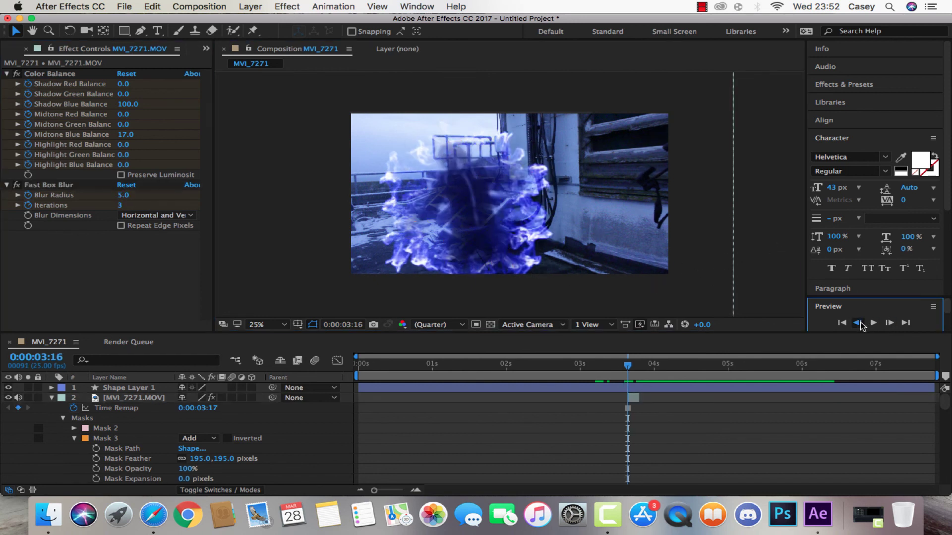
left_click(889, 323)
left_click(122, 195)
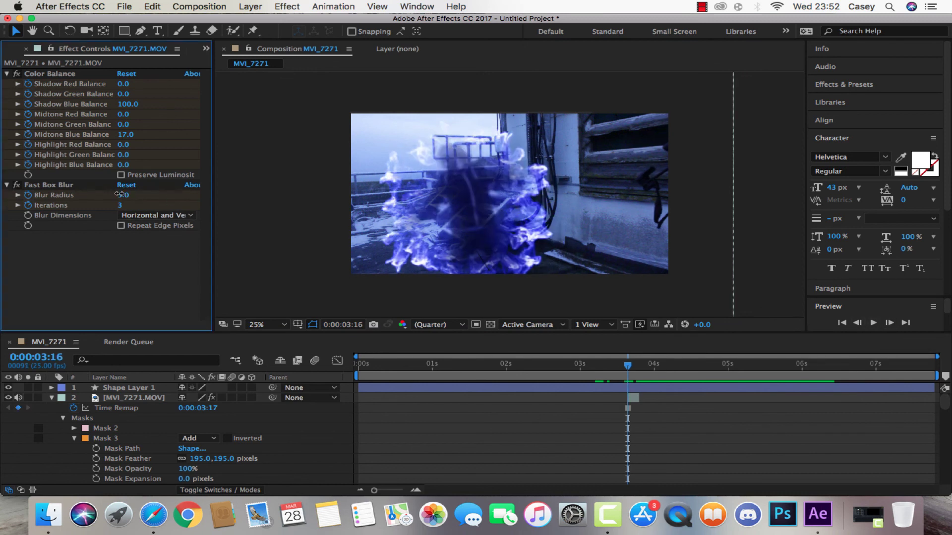
type("3")
key("Return")
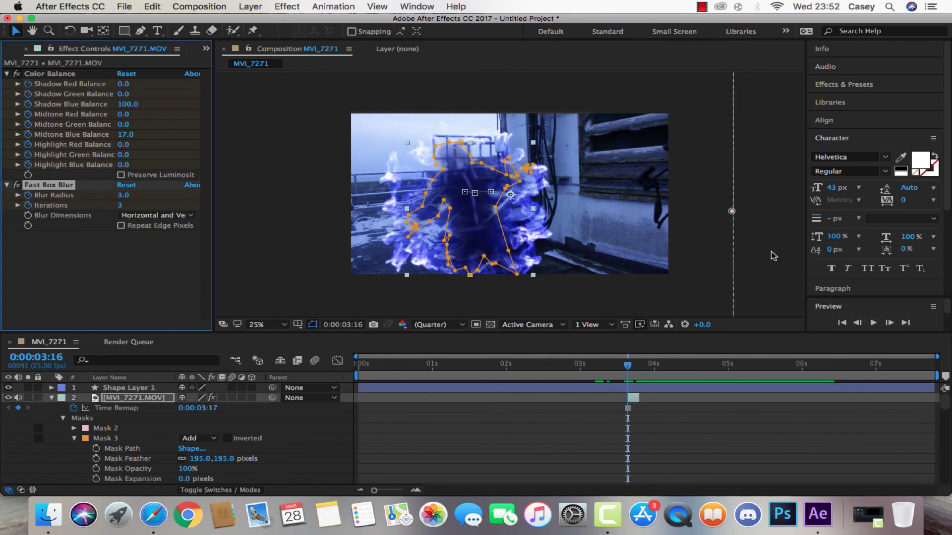
Deselect layer 2 and examine its blur and shrinking frame by frame from 3:15 to just past 3:19.
left_click(774, 254)
left_click(858, 323)
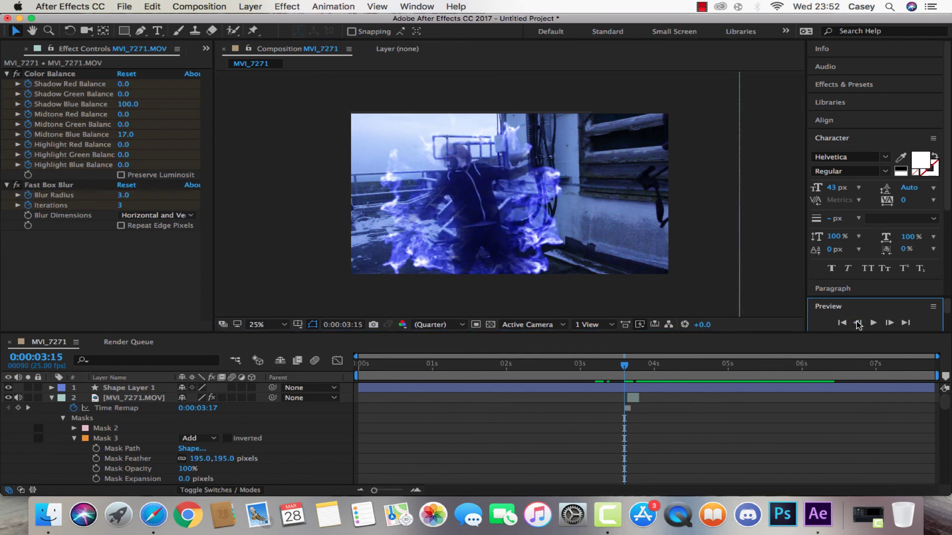
left_click(890, 322)
left_click(891, 323)
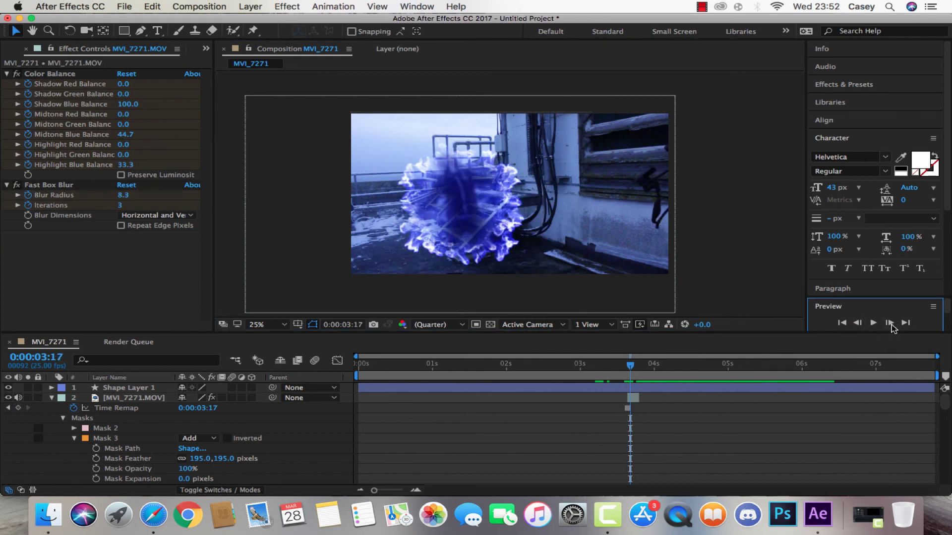
left_click(890, 324)
left_click(891, 323)
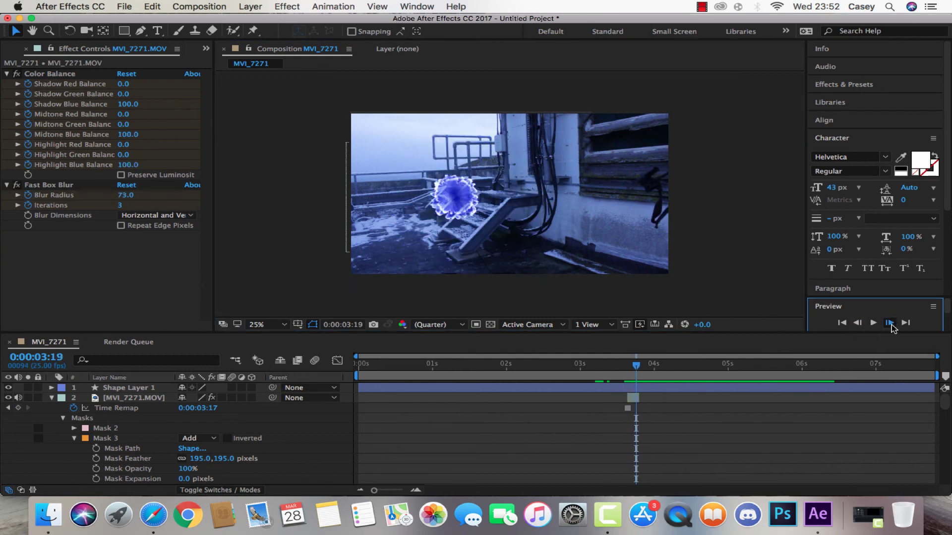
left_click(890, 323)
Preview the disappearing effect repeatedly from 3:07 to check how the blur and shockwave play in motion.
left_click(601, 365)
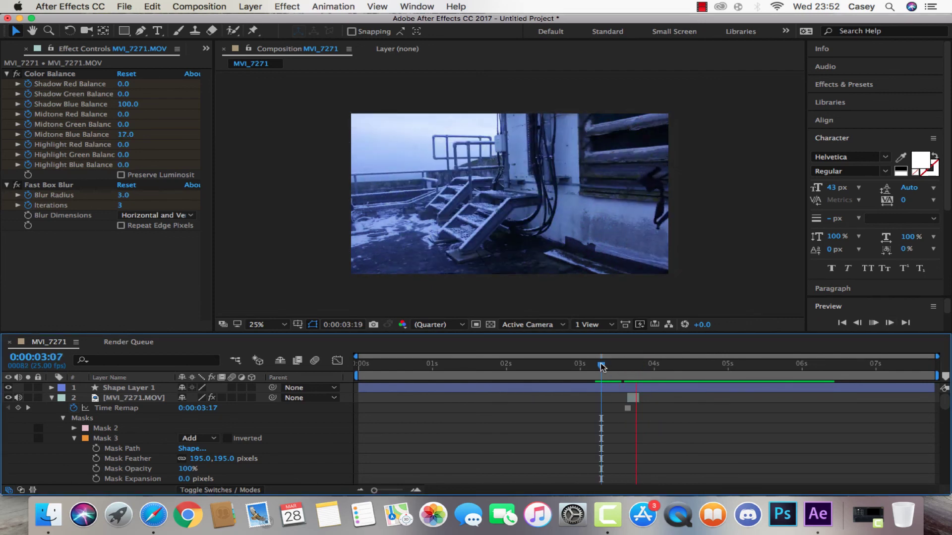
key("space")
key("space")
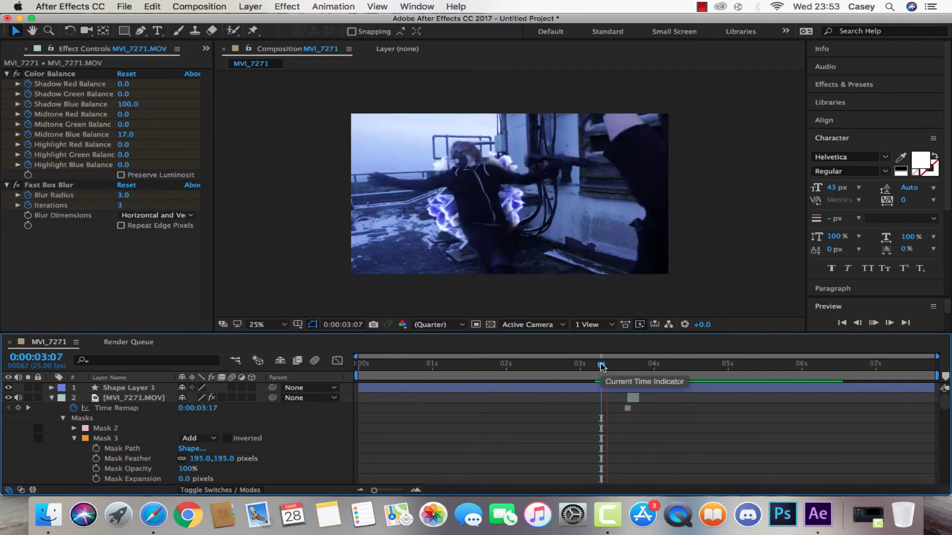
key("space")
left_click(602, 365)
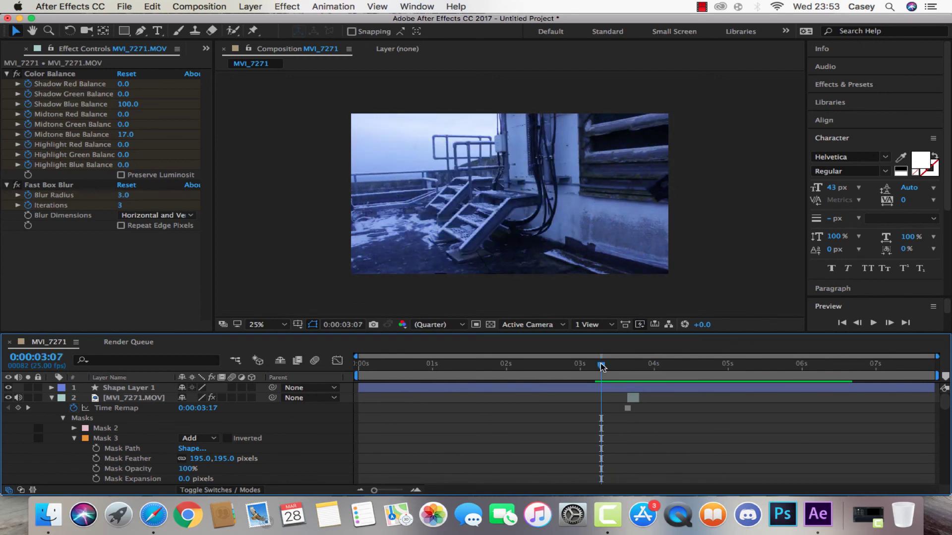
key("space")
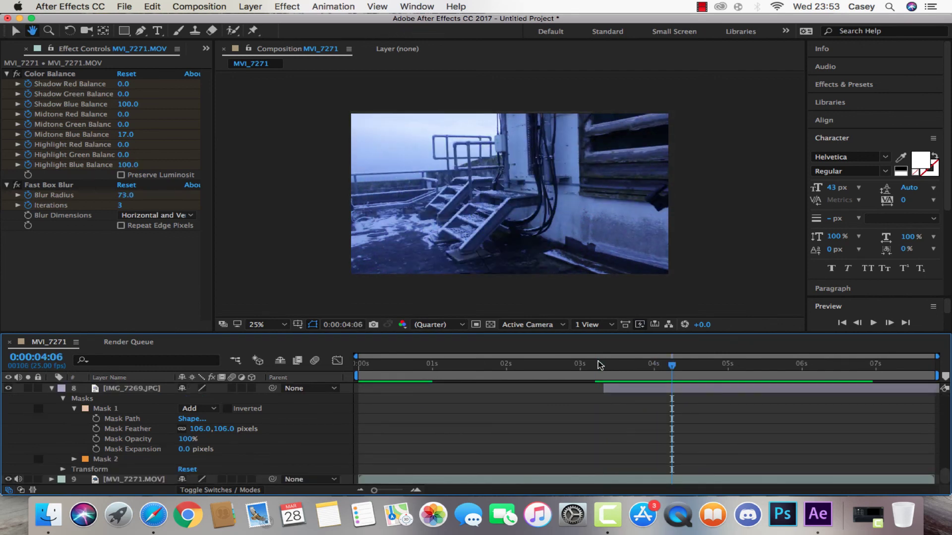